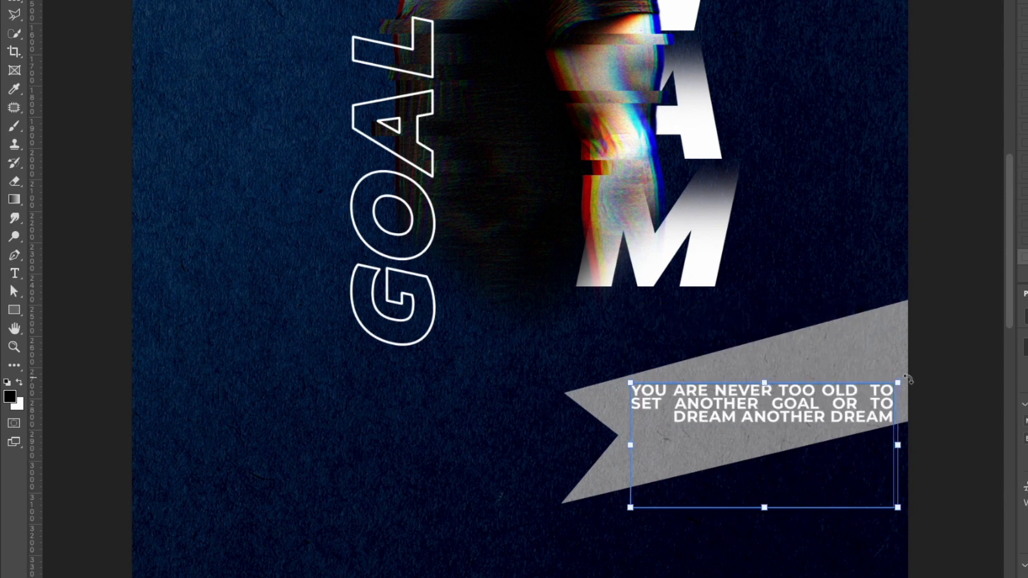
pyautogui.moveTo(907, 379); pyautogui.dragTo(905, 343)
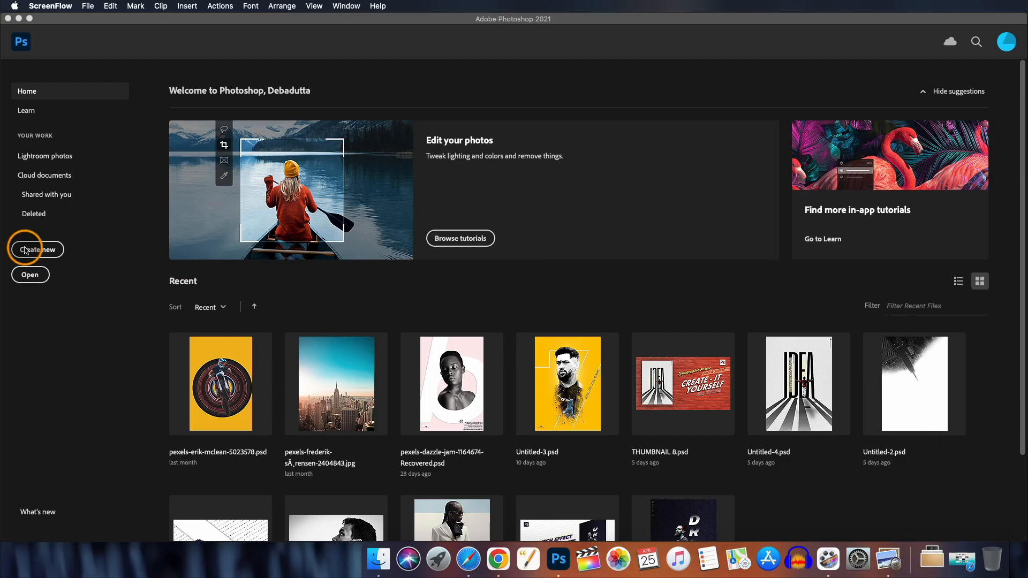
# - Create a new document from the Poster A4 preset, 21 x 30 cm at 300 ppi with a transparent background
pyautogui.click(30, 255)
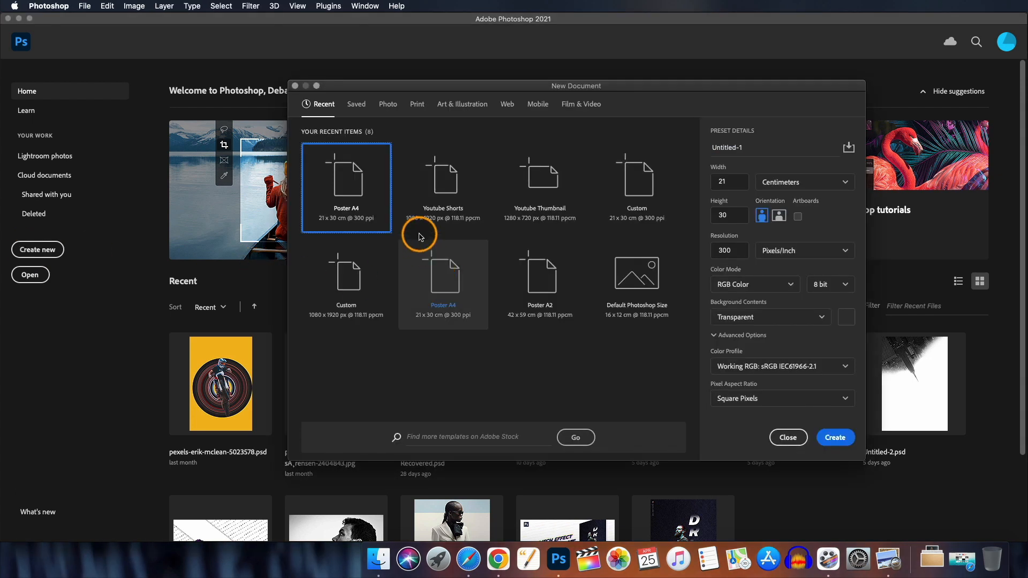
pyautogui.click(345, 185)
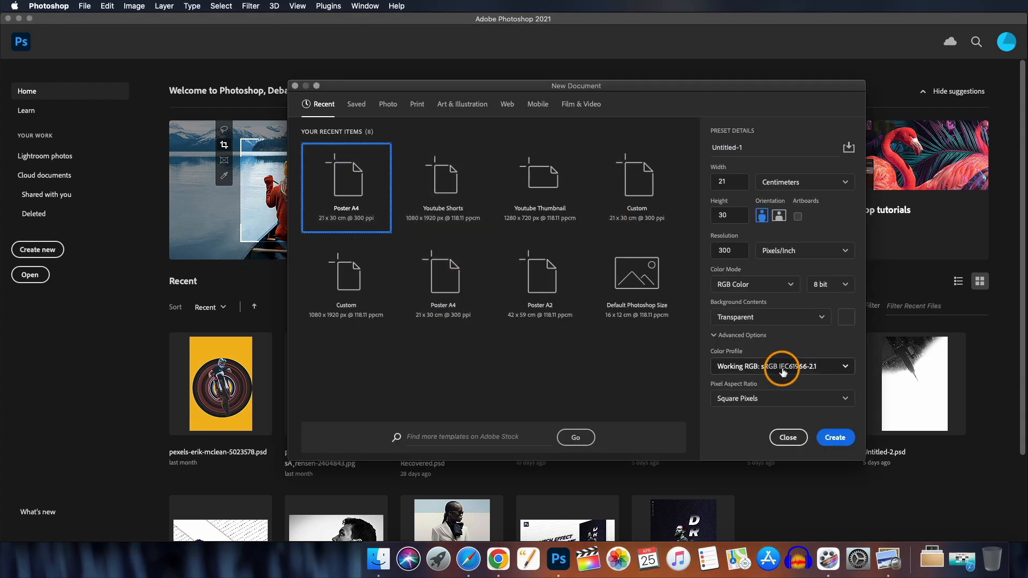
pyautogui.click(839, 437)
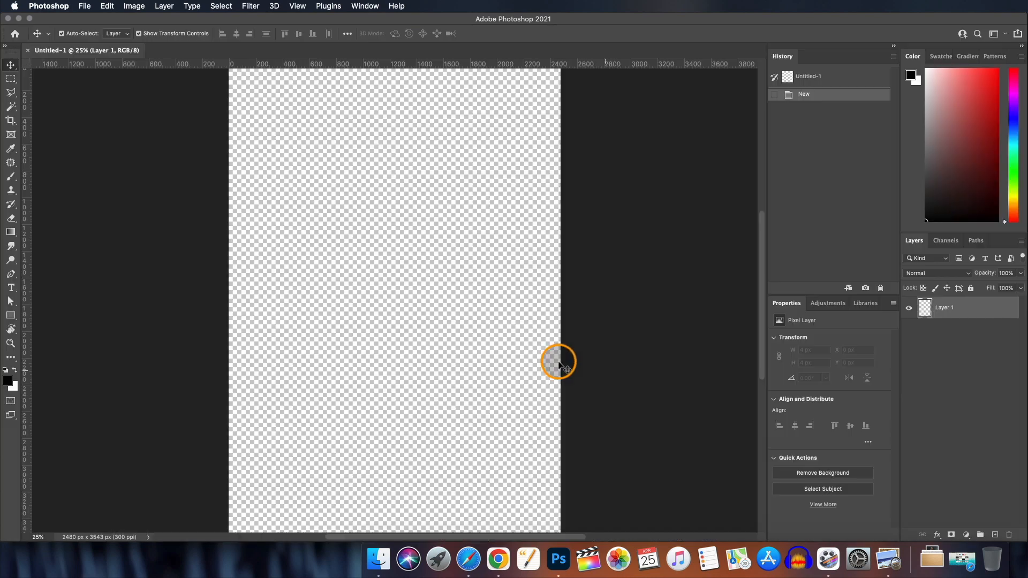
# - Place hd-wallpaper-1468883_1920.jpg in the document, rotate it 90° and scale it to cover the whole canvas
pyautogui.click(933, 560)
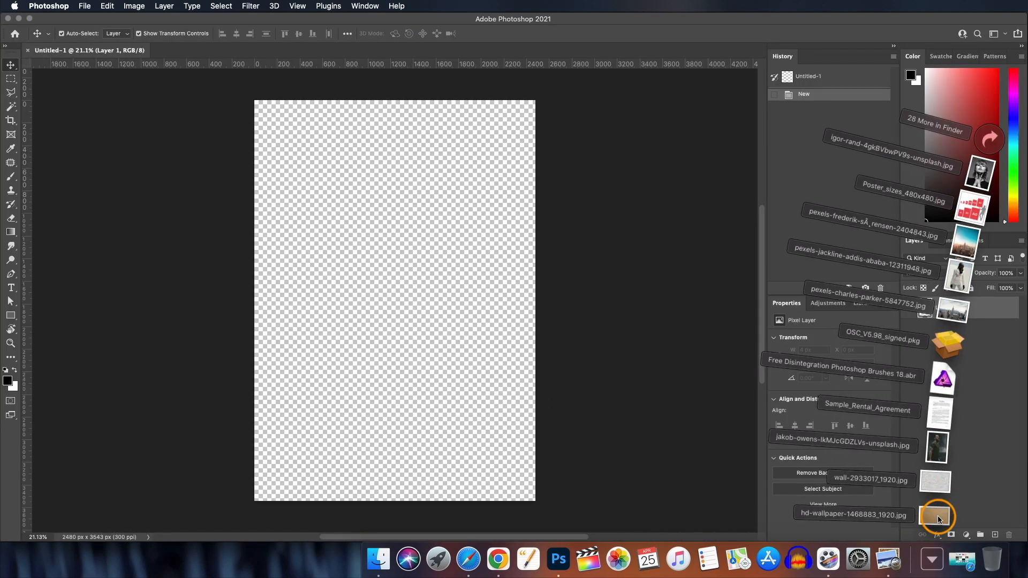
pyautogui.moveTo(938, 519); pyautogui.dragTo(423, 272)
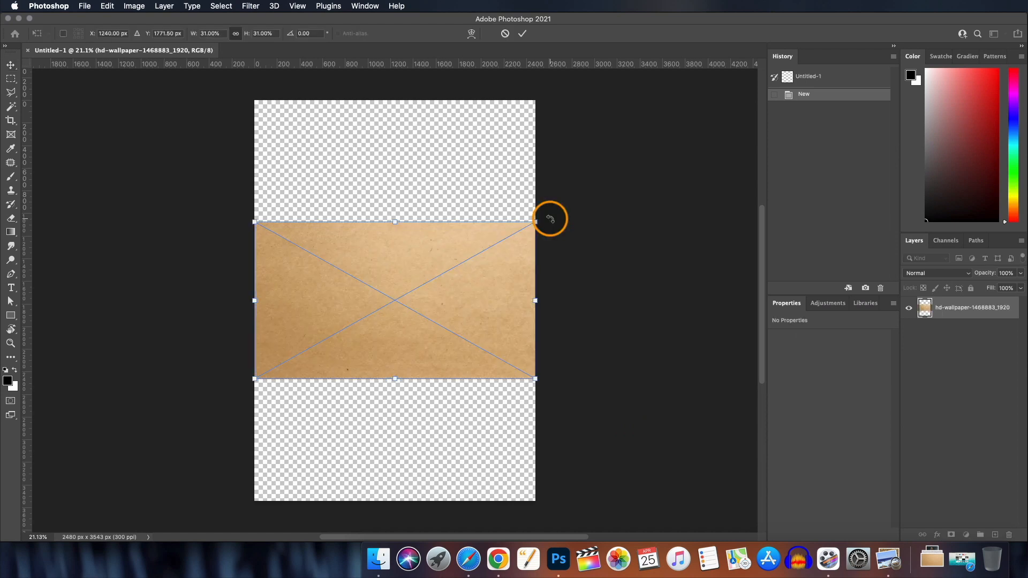
pyautogui.moveTo(550, 215); pyautogui.dragTo(472, 429)
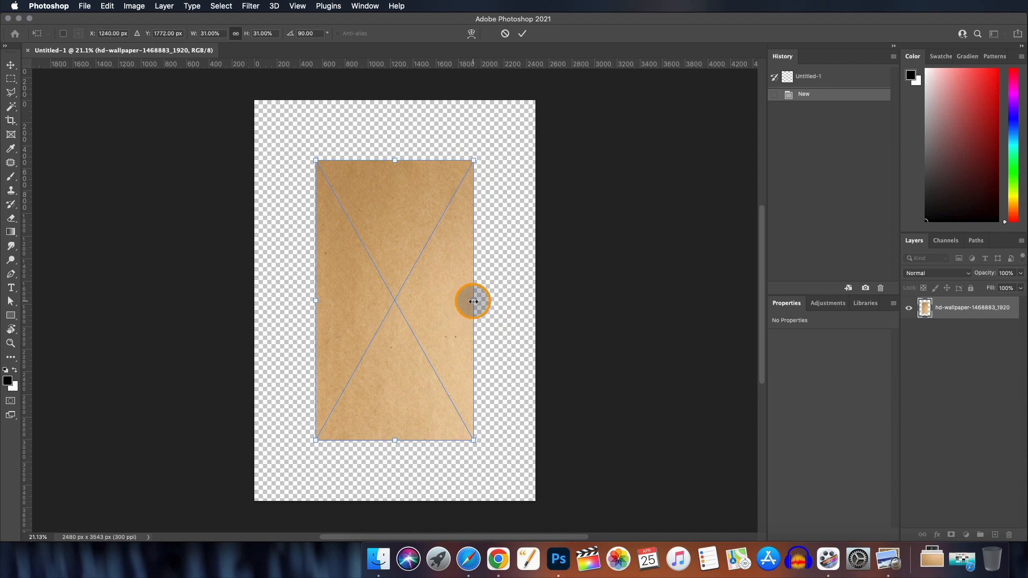
pyautogui.moveTo(473, 301); pyautogui.dragTo(532, 306)
pyautogui.click(522, 33)
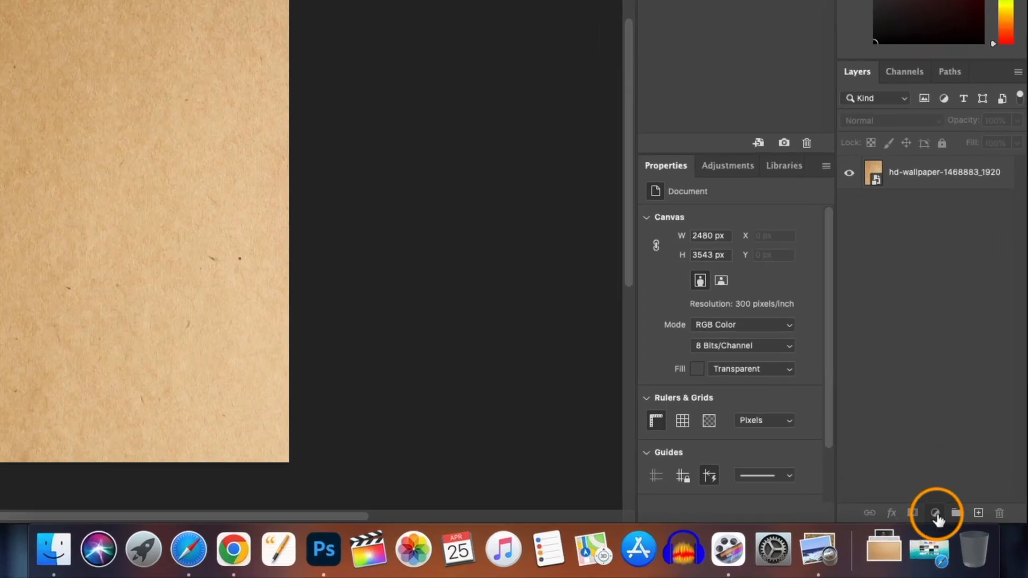
# - Add a black (000000) solid color fill layer and move it below the wallpaper layer
pyautogui.click(935, 513)
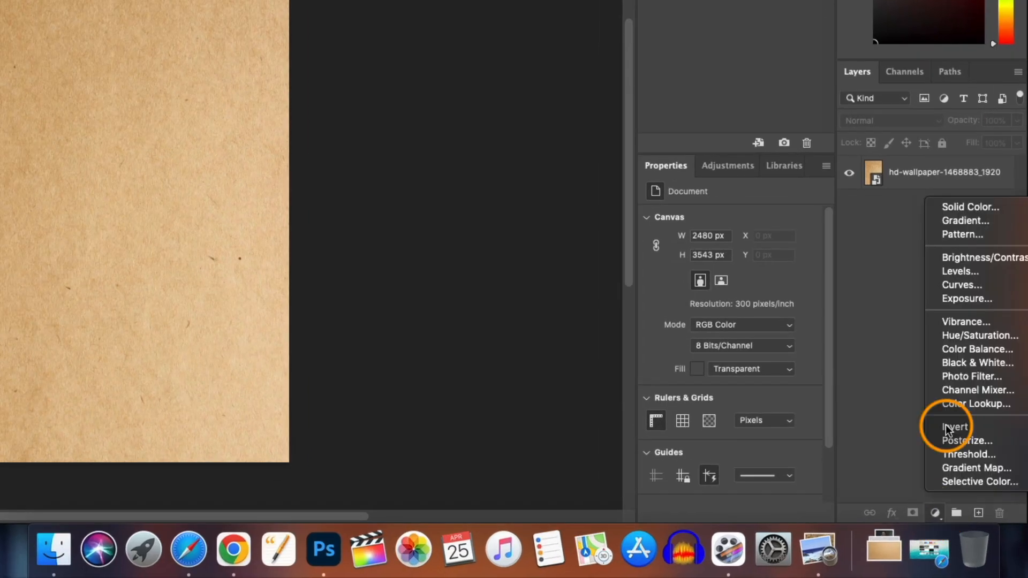
pyautogui.click(978, 209)
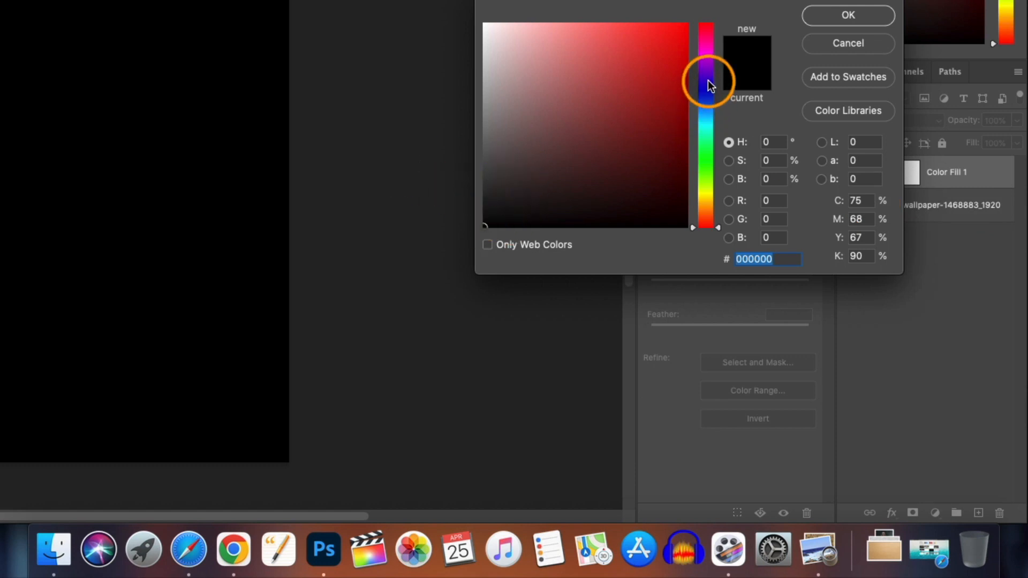
pyautogui.click(709, 85)
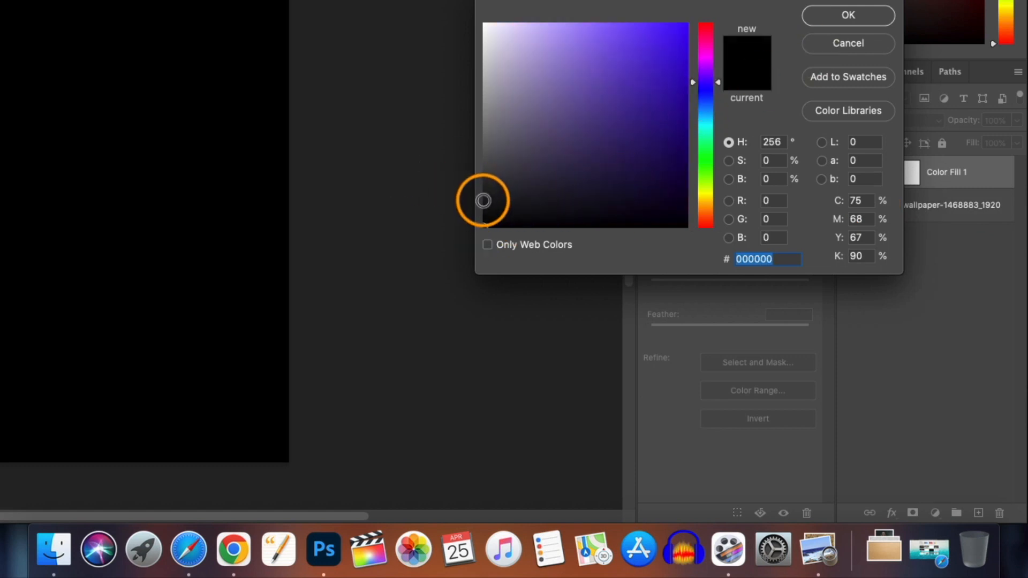
pyautogui.click(846, 18)
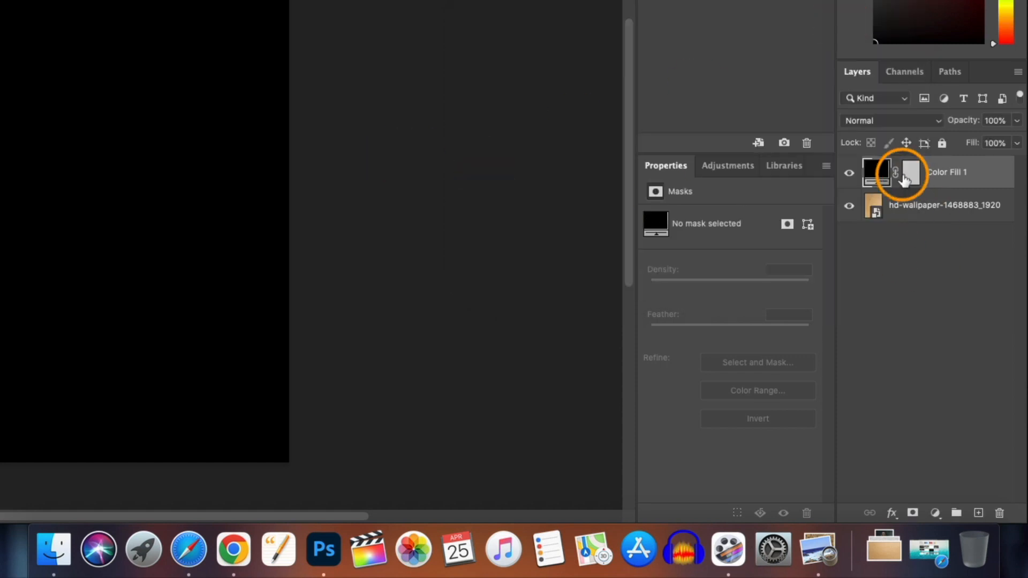
pyautogui.moveTo(903, 181); pyautogui.dragTo(869, 238)
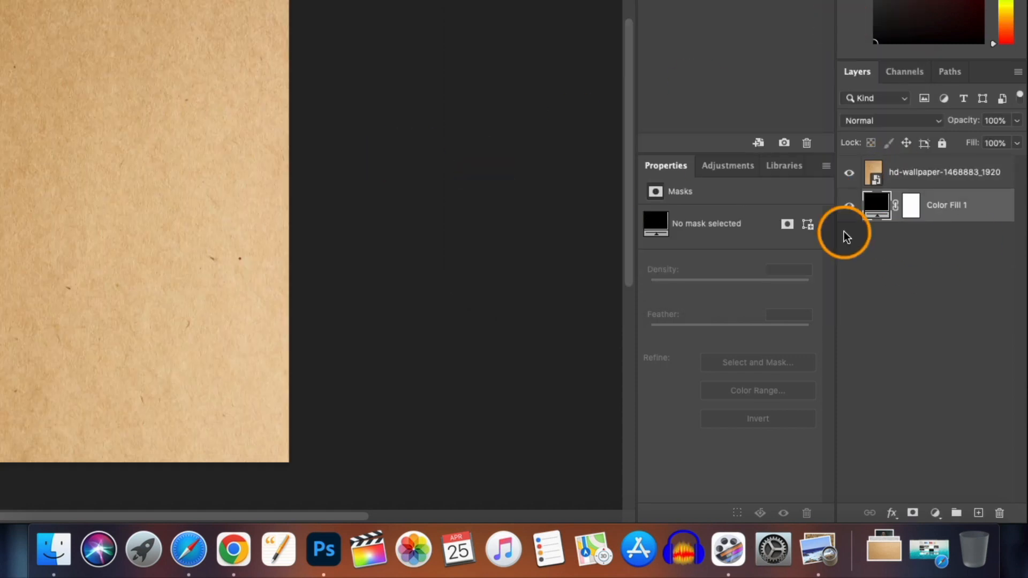
# - Set the wallpaper layer's blend mode to Hard Light
pyautogui.click(873, 174)
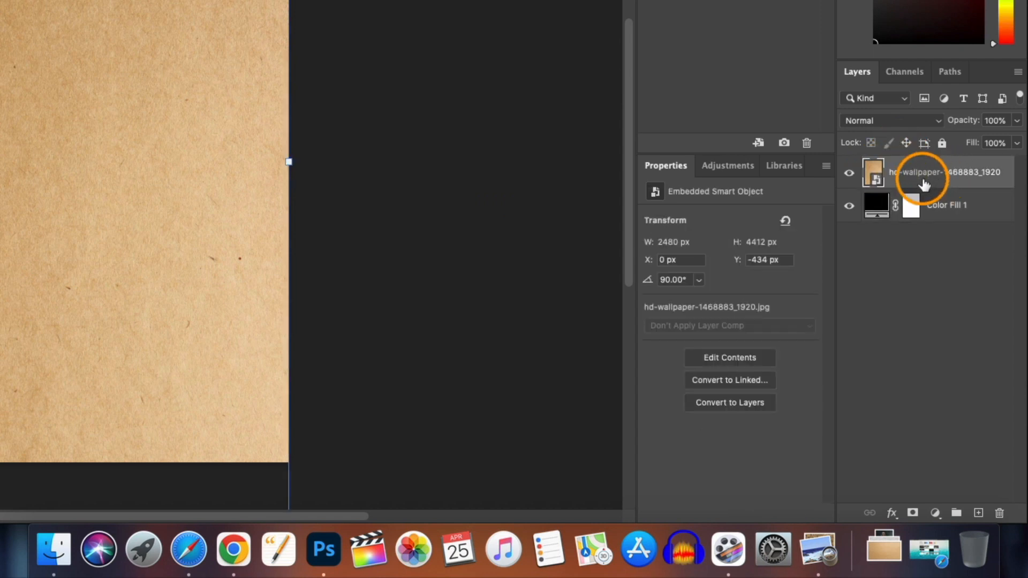
pyautogui.click(939, 121)
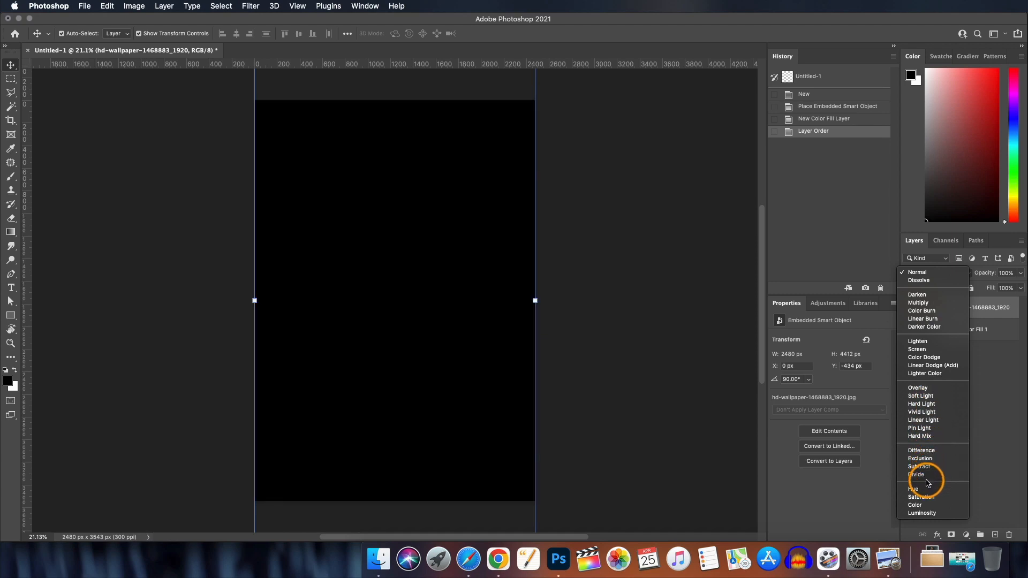
pyautogui.click(922, 404)
pyautogui.moveTo(490, 313); pyautogui.dragTo(490, 300)
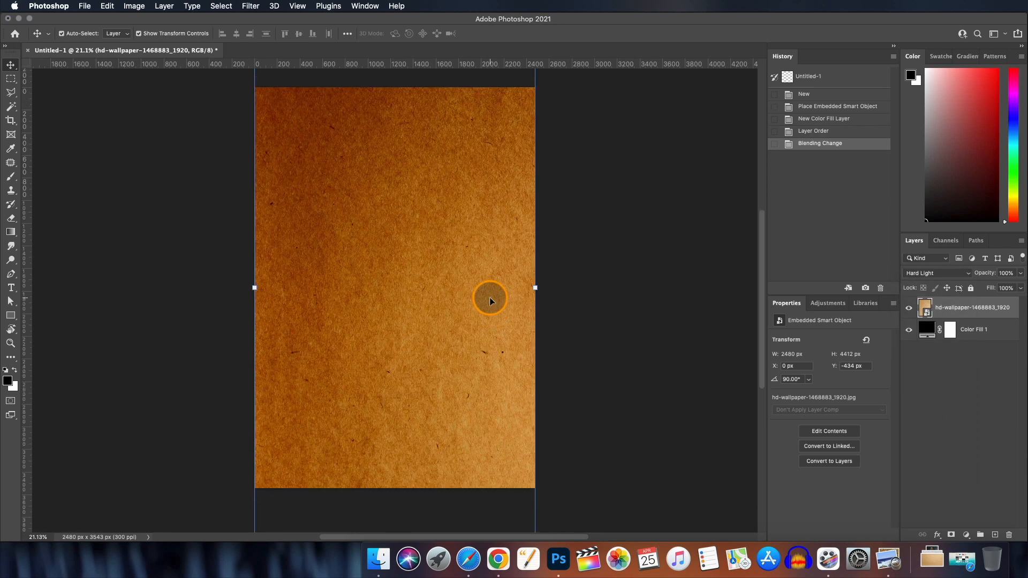
# - Apply a Hue/Saturation adjustment to the wallpaper layer with hue +173, saturation -24 and lightness -20
pyautogui.click(972, 313)
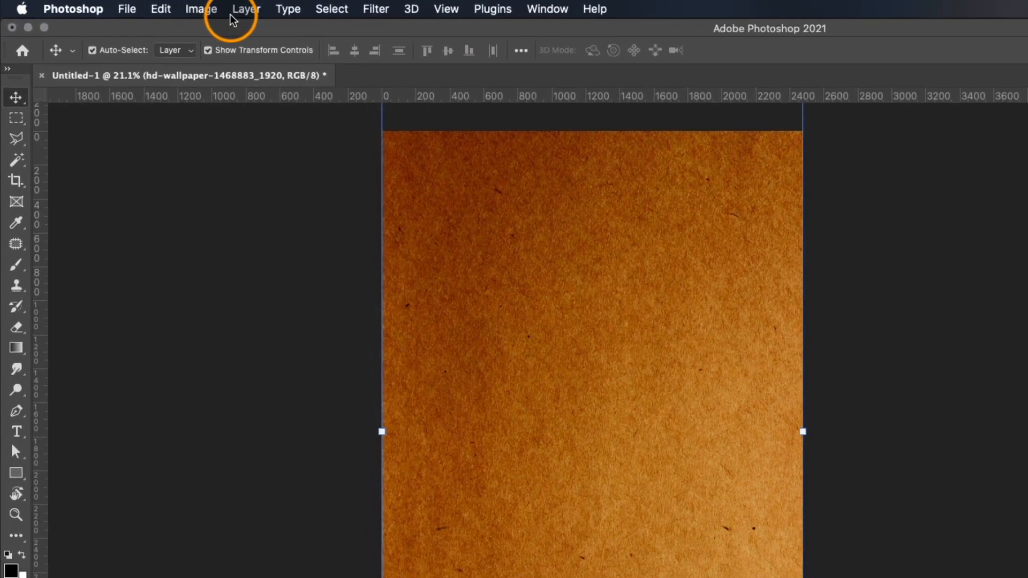
pyautogui.click(135, 7)
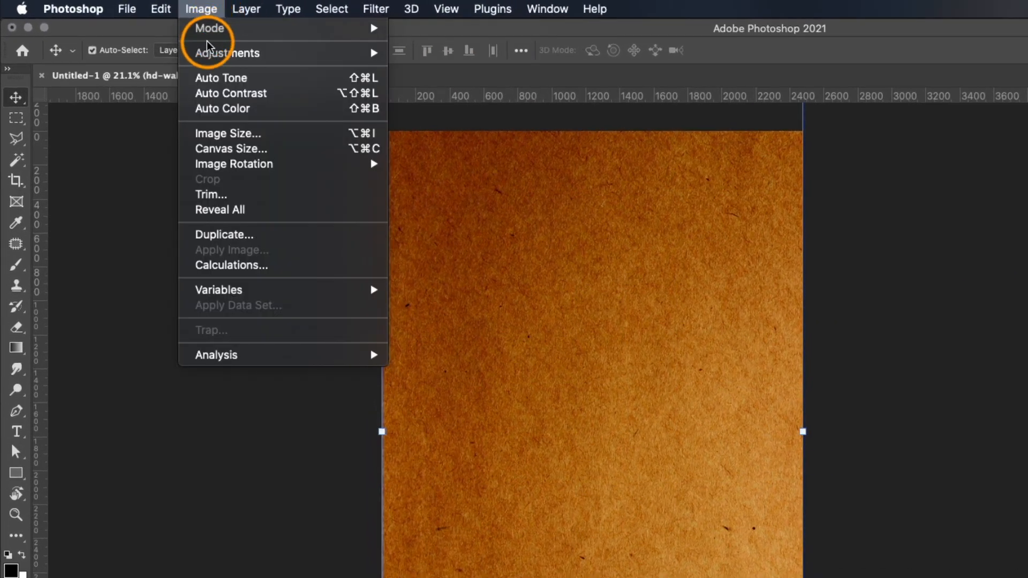
pyautogui.moveTo(211, 56)
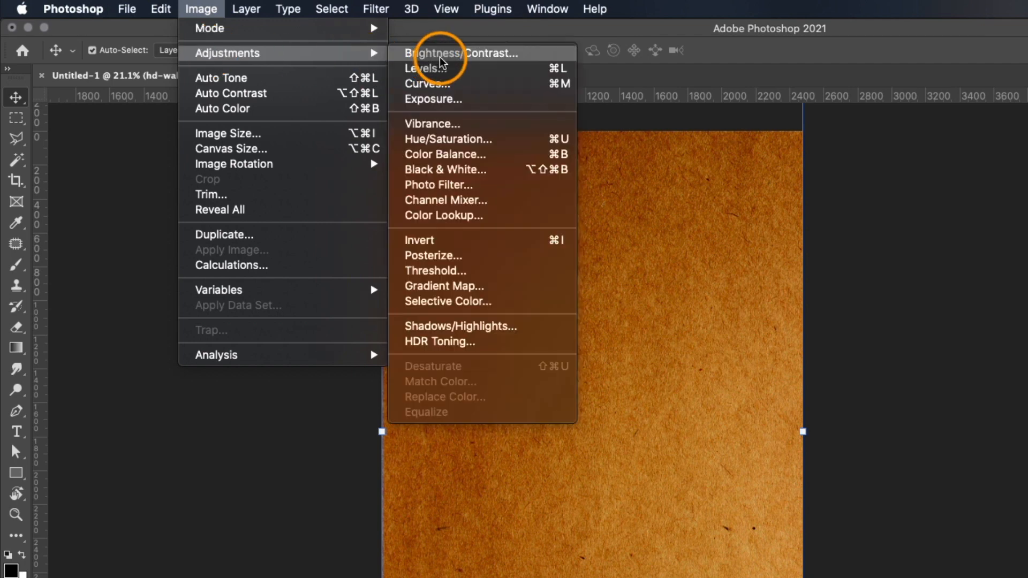
pyautogui.click(445, 140)
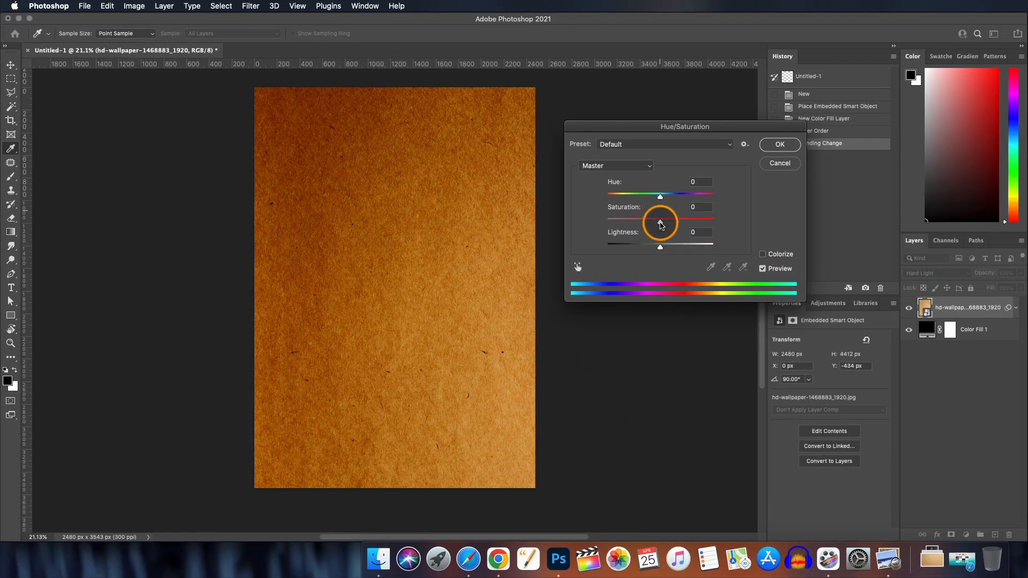
pyautogui.moveTo(655, 224); pyautogui.dragTo(621, 224)
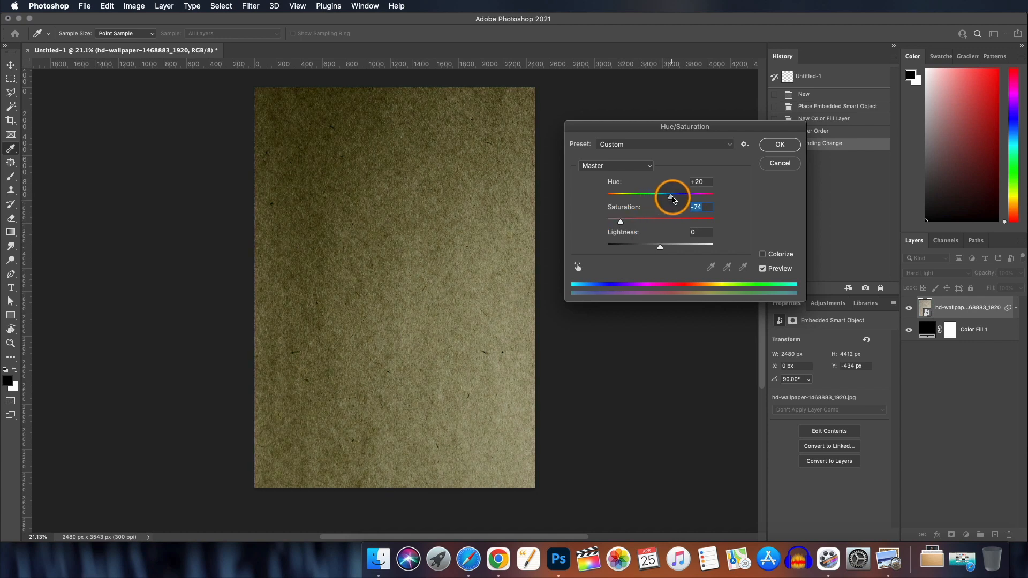
pyautogui.moveTo(682, 200); pyautogui.dragTo(630, 195)
pyautogui.moveTo(660, 247); pyautogui.dragTo(652, 248)
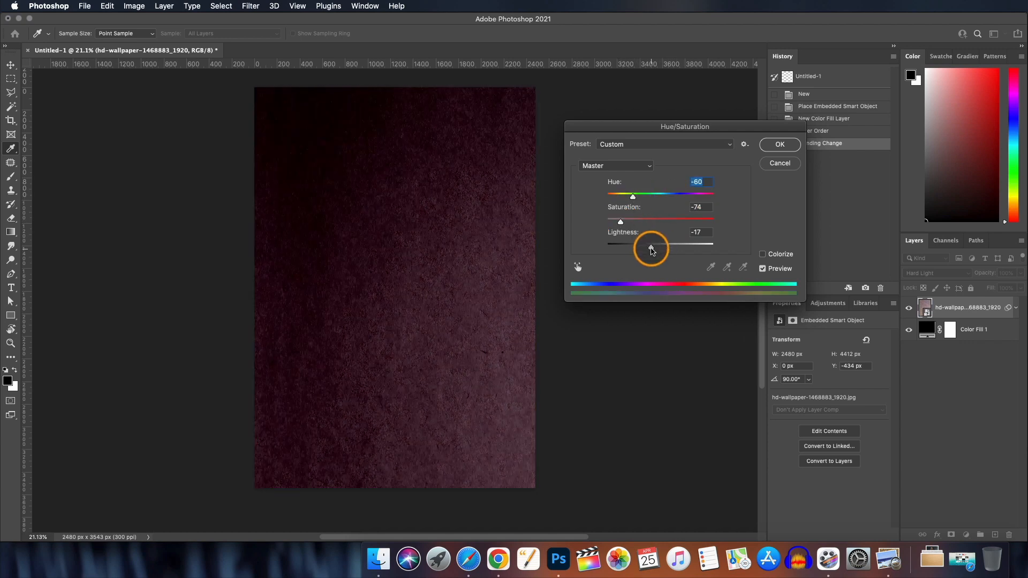
pyautogui.moveTo(630, 195); pyautogui.dragTo(714, 201)
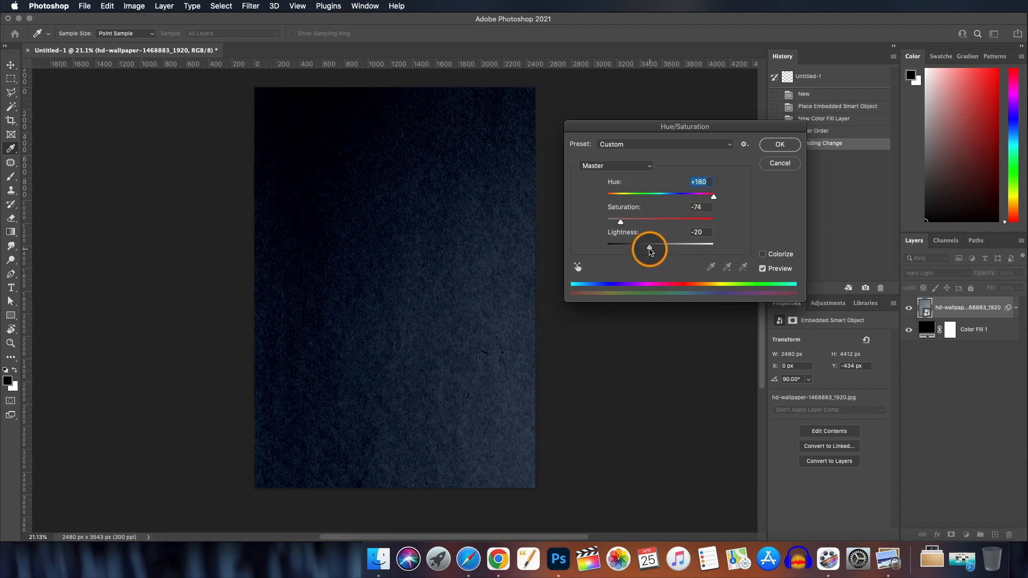
pyautogui.moveTo(650, 249); pyautogui.dragTo(613, 221)
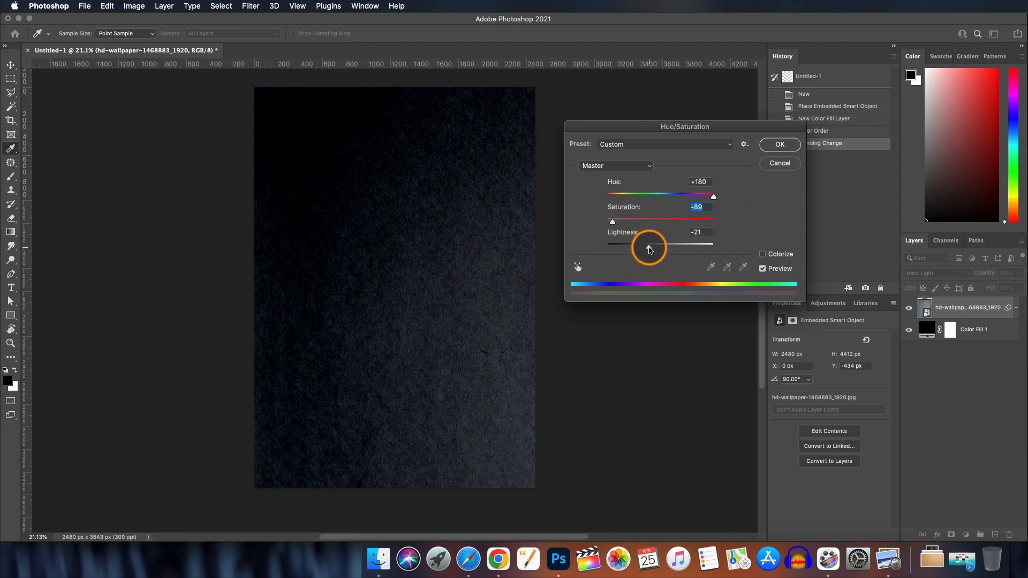
pyautogui.moveTo(713, 196)
pyautogui.mouseDown()
pyautogui.moveTo(620, 223)
pyautogui.moveTo(711, 200)
pyautogui.mouseUp()
pyautogui.moveTo(612, 221); pyautogui.dragTo(649, 221)
pyautogui.moveTo(650, 246); pyautogui.dragTo(650, 247)
pyautogui.click(779, 145)
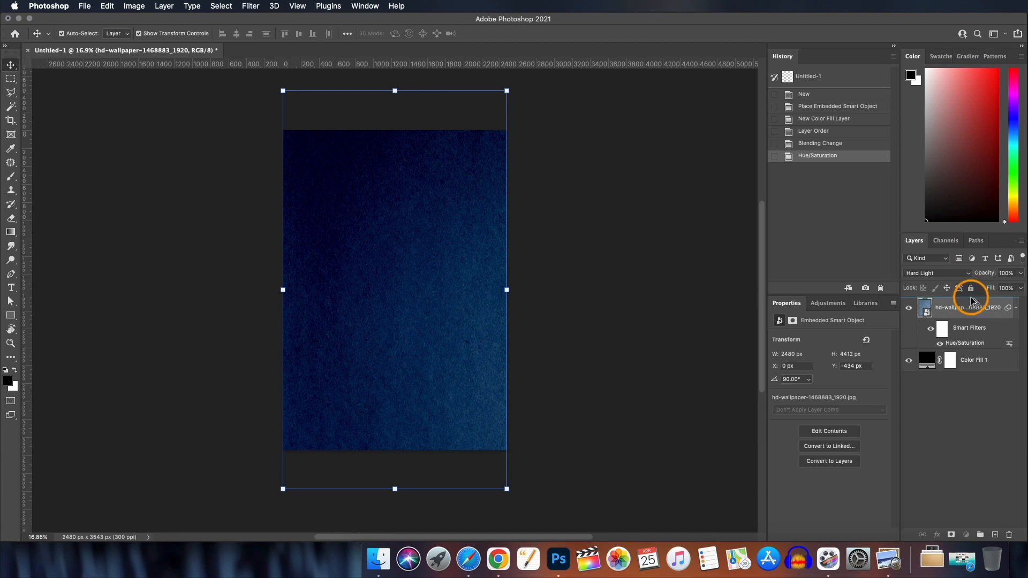
# - Duplicate the wallpaper layer and lower the saturation and lightness in the copy's Hue/Saturation smart filter
pyautogui.press('super+j')
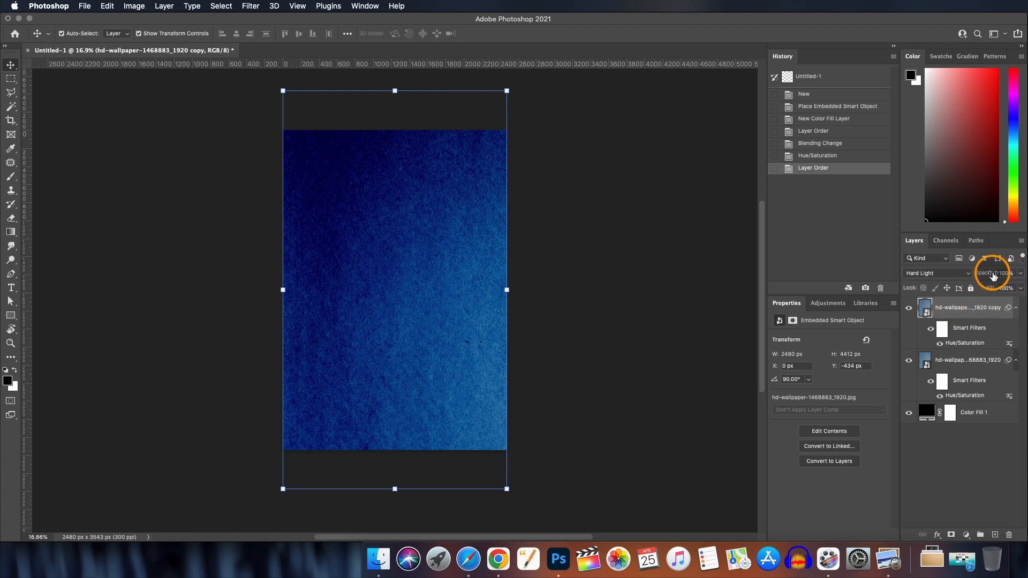
pyautogui.moveTo(977, 275); pyautogui.dragTo(967, 271)
pyautogui.doubleClick(967, 343)
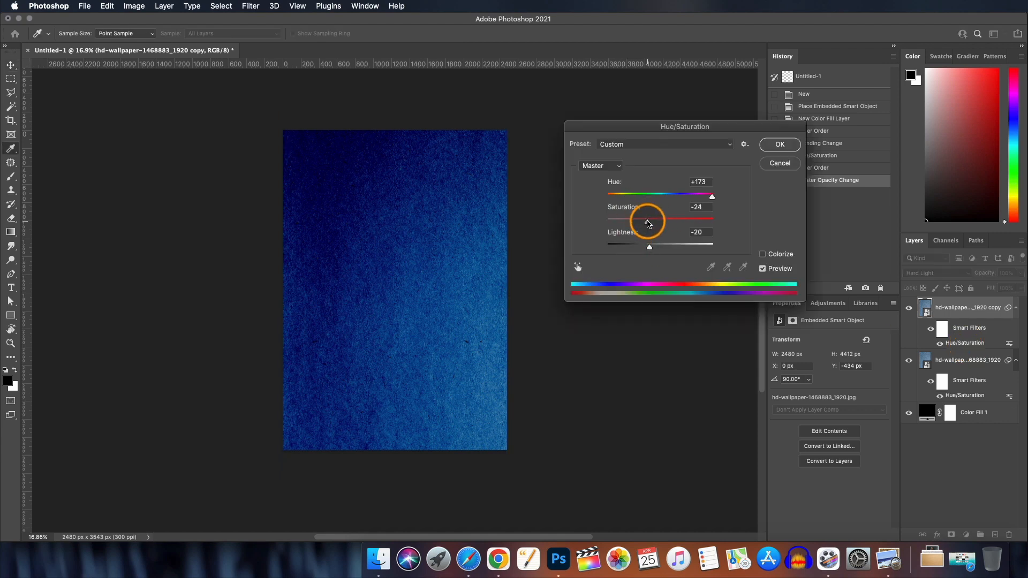
pyautogui.moveTo(641, 224); pyautogui.dragTo(636, 248)
pyautogui.press('Return')
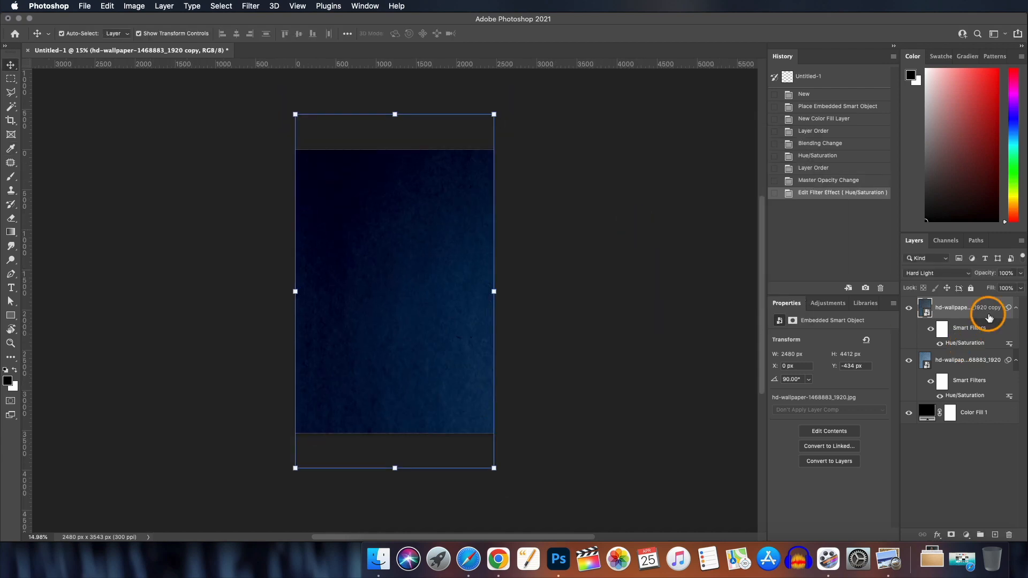
# - Link the two wallpaper layers and flip them both horizontally and vertically
pyautogui.moveTo(979, 360); pyautogui.dragTo(928, 541)
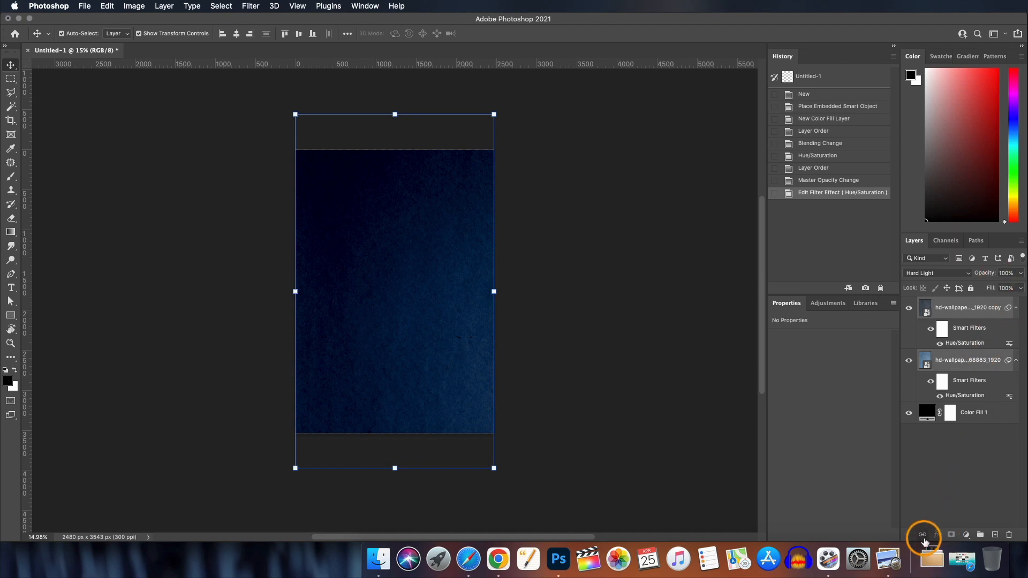
pyautogui.click(923, 536)
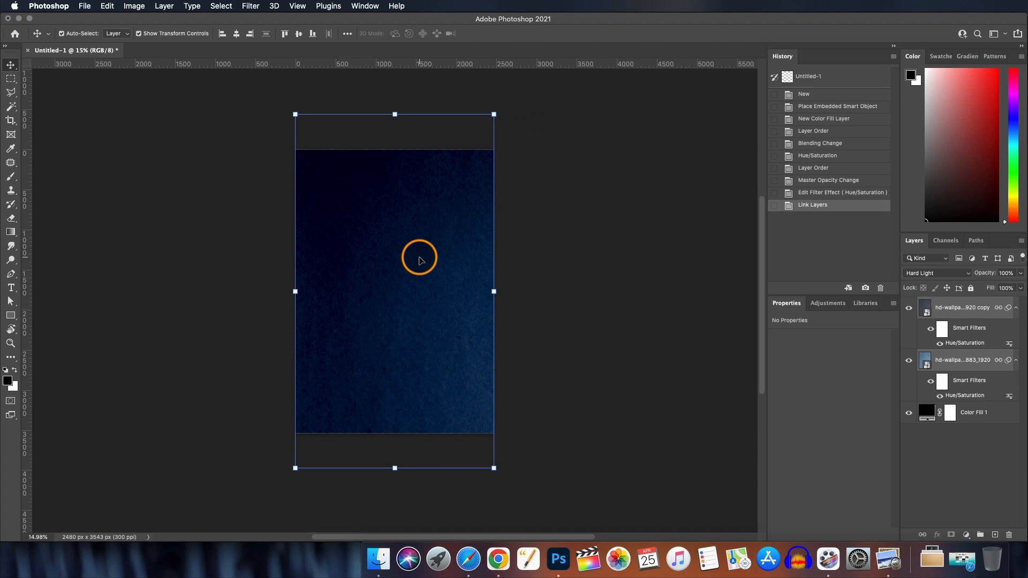
pyautogui.press('super')
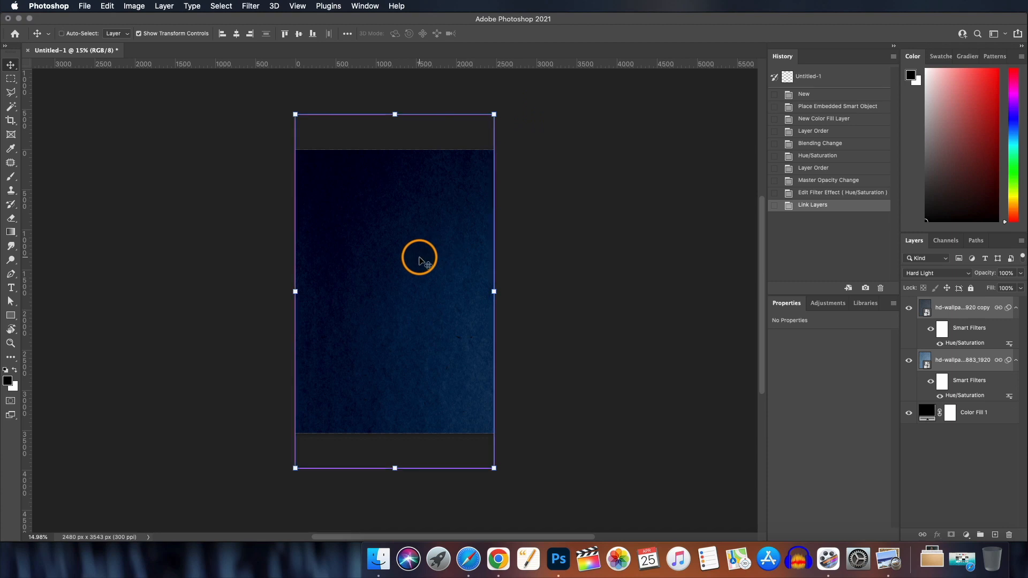
pyautogui.press('super+t')
pyautogui.click(758, 209)
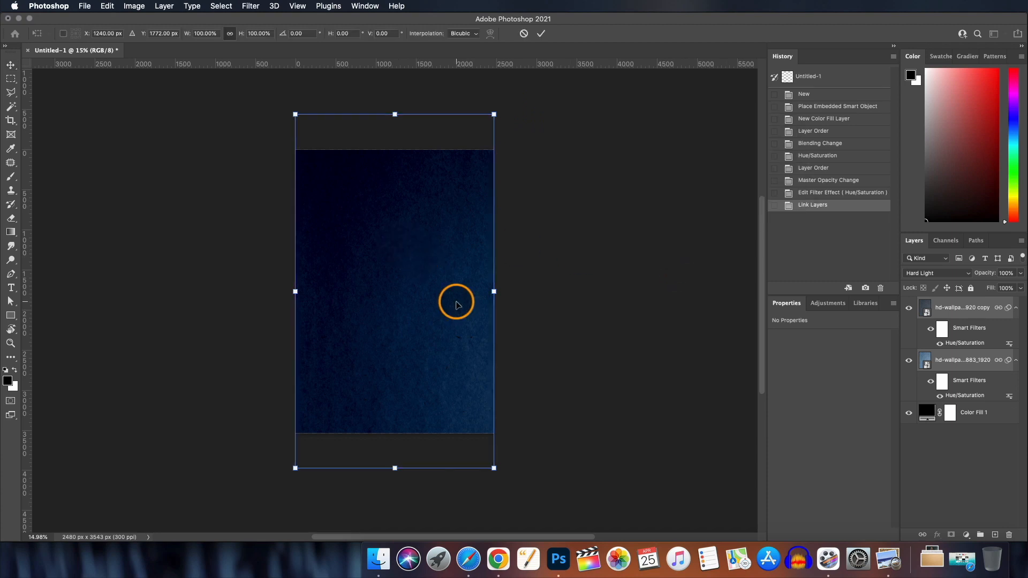
pyautogui.rightClick(444, 313)
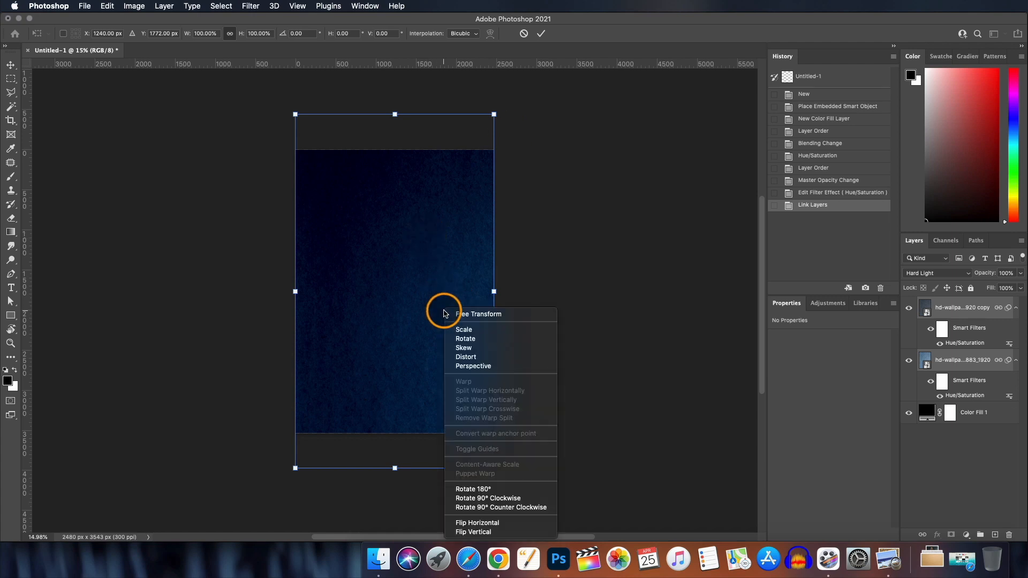
pyautogui.click(471, 524)
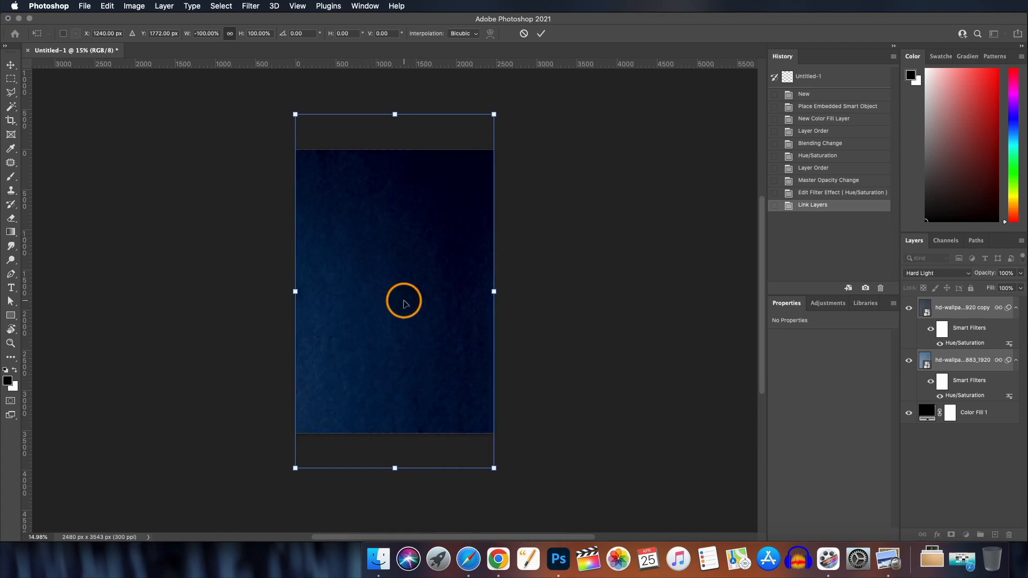
pyautogui.rightClick(399, 263)
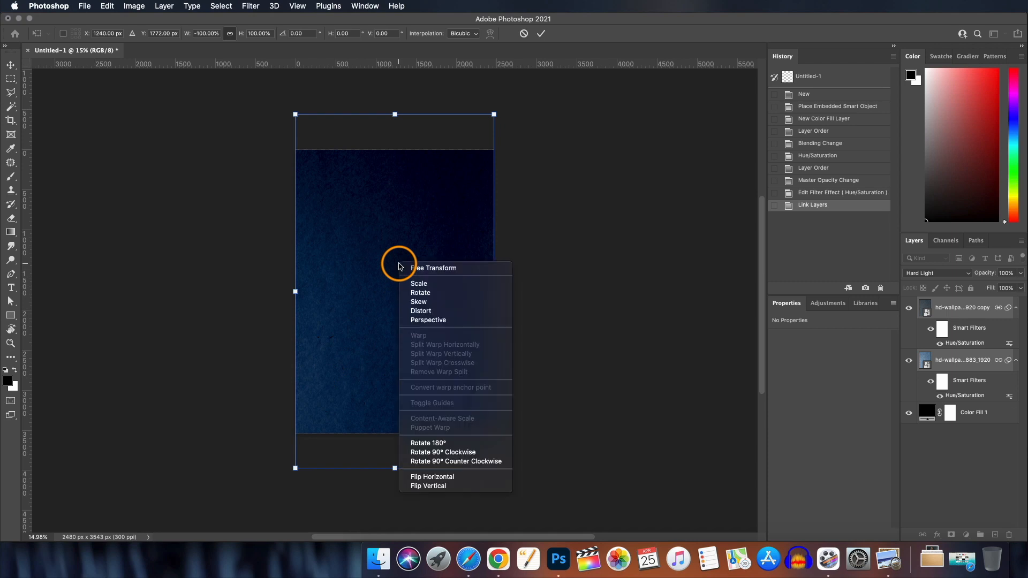
pyautogui.click(463, 485)
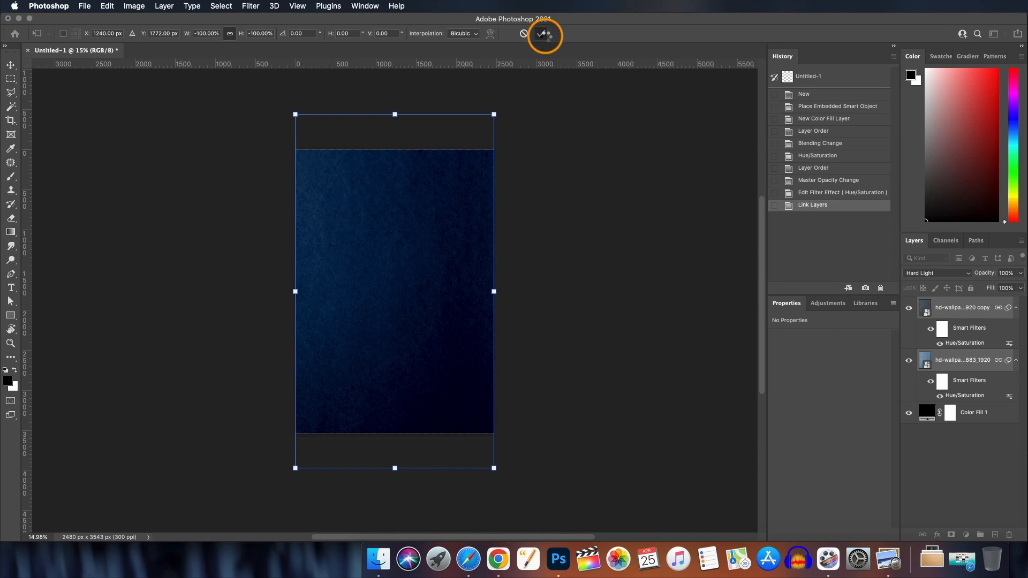
pyautogui.click(542, 35)
# - Place the photo of the bearded man in the green shirt into the document and hide all other layers
pyautogui.click(932, 558)
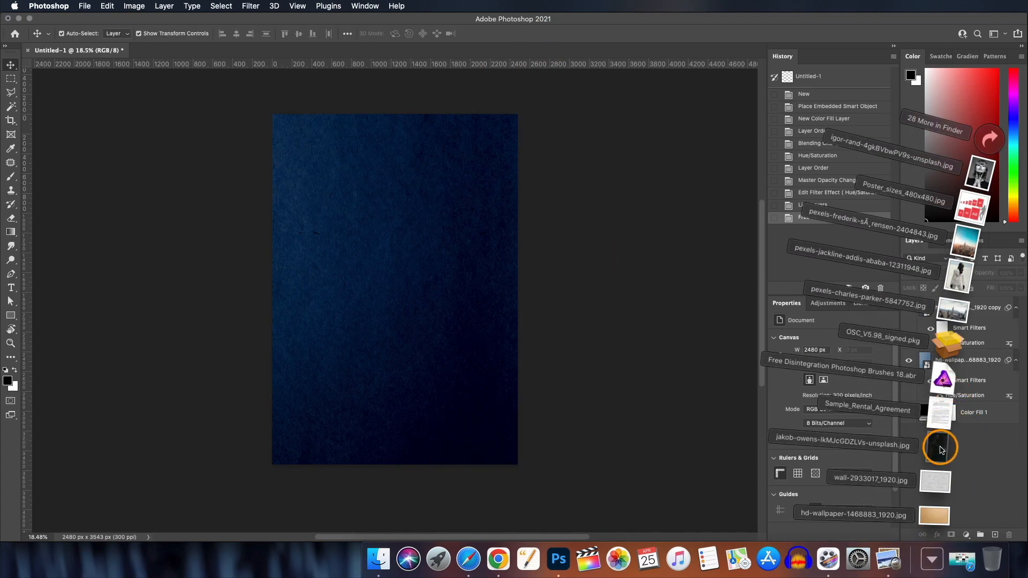
pyautogui.moveTo(940, 450); pyautogui.dragTo(413, 274)
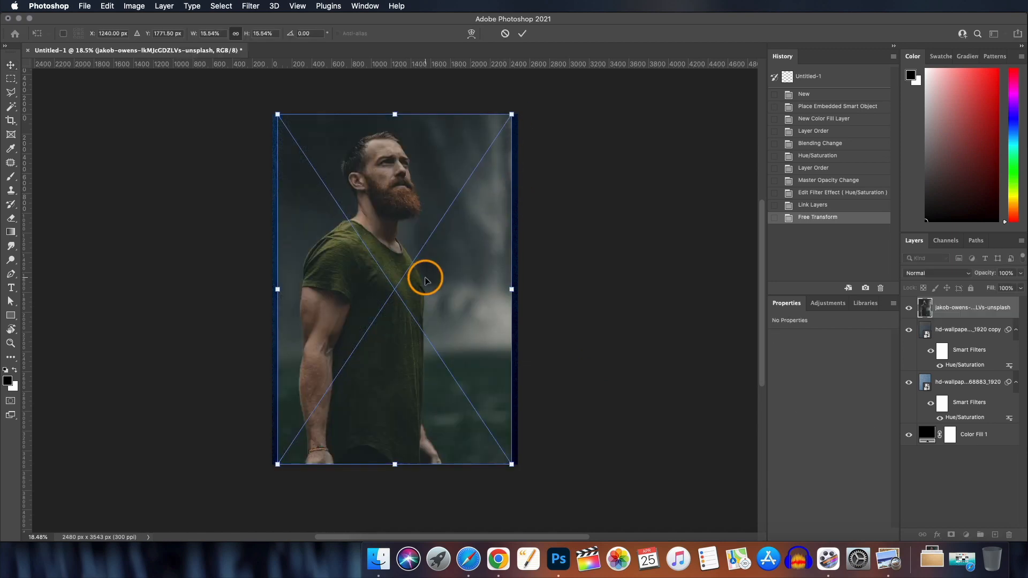
pyautogui.scroll(2, 425, 281)
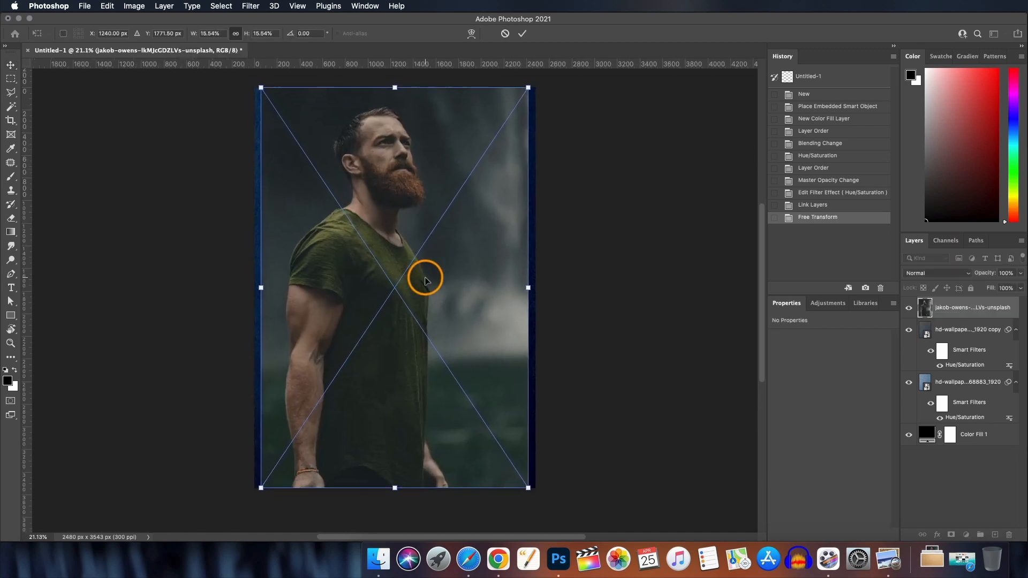
pyautogui.click(909, 331)
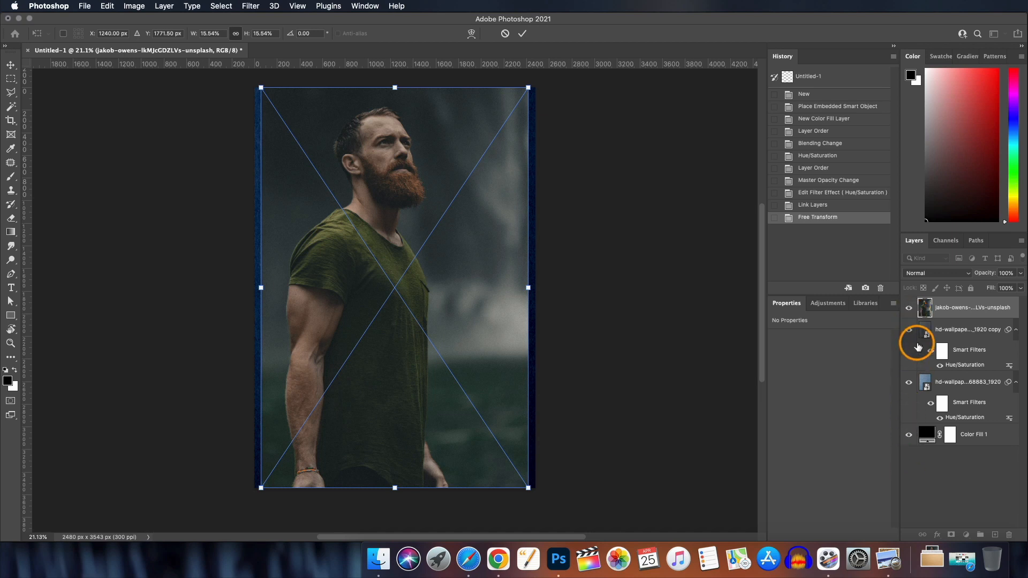
pyautogui.click(909, 330)
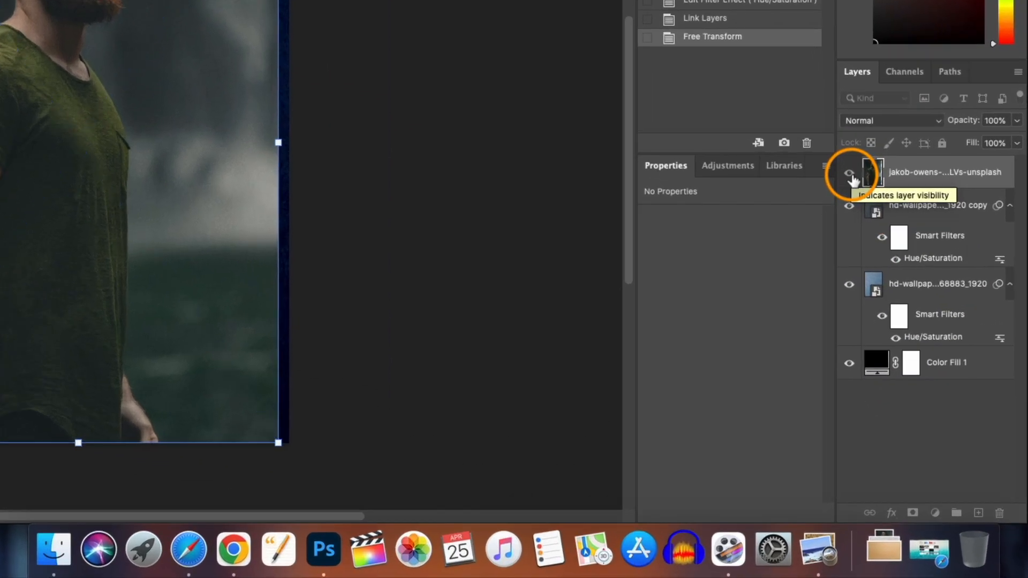
pyautogui.keyDown('alt'); pyautogui.click(911, 311); pyautogui.keyUp('alt')
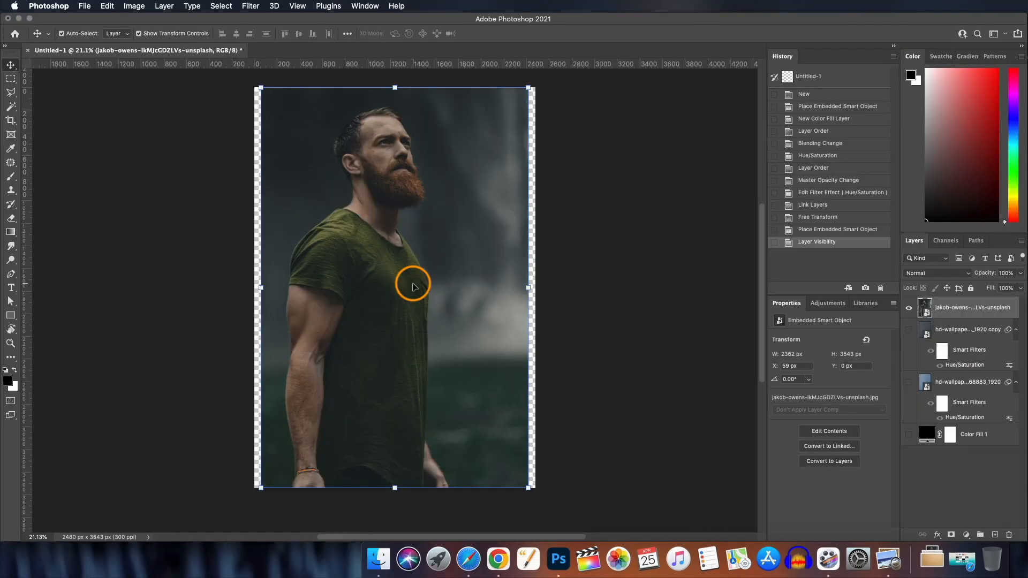
# - Flip the placed photo of the man horizontally
pyautogui.scroll(-3, 412, 286)
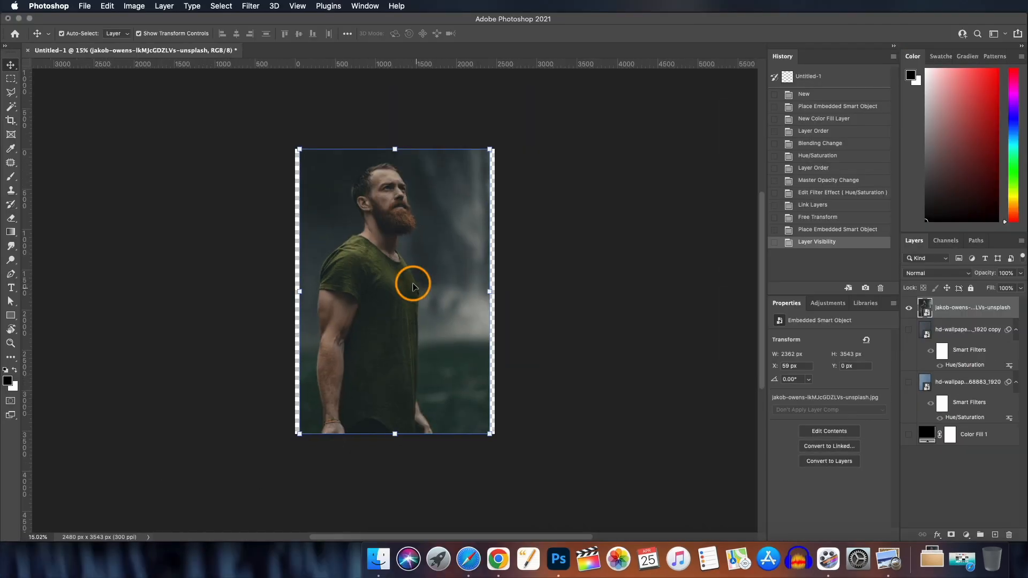
pyautogui.scroll(2, 412, 280)
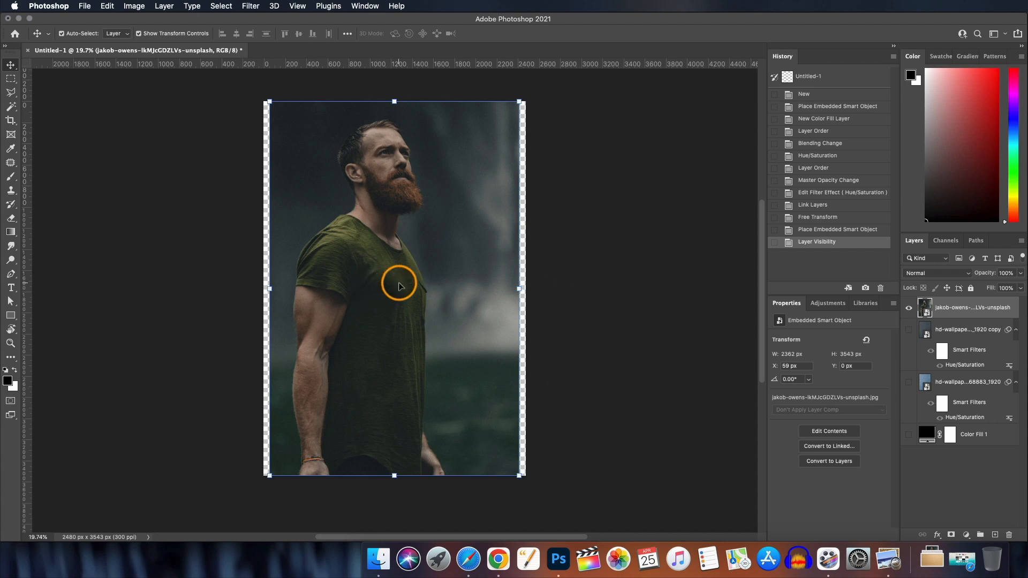
pyautogui.press('super+t')
pyautogui.rightClick(429, 281)
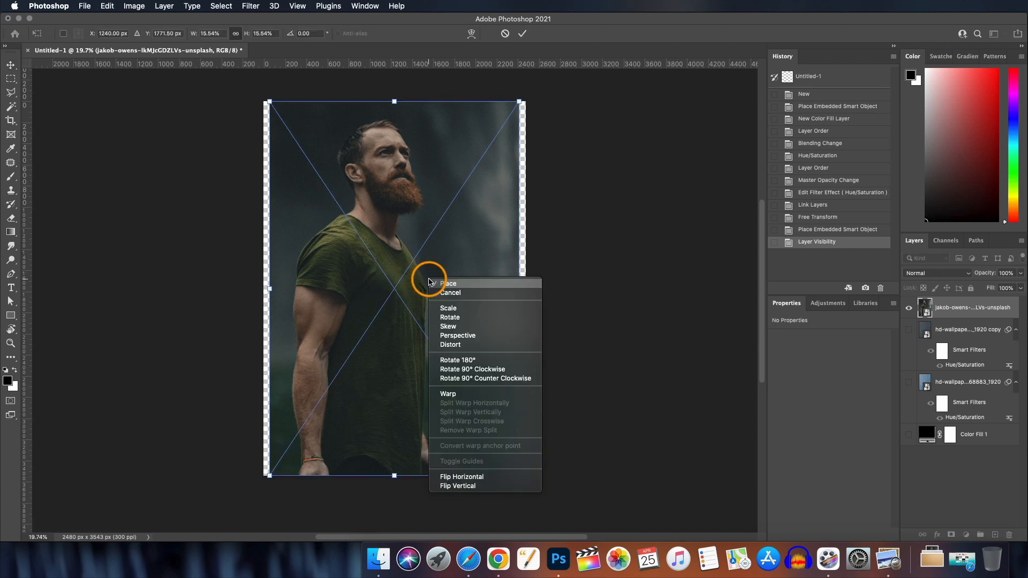
pyautogui.click(478, 477)
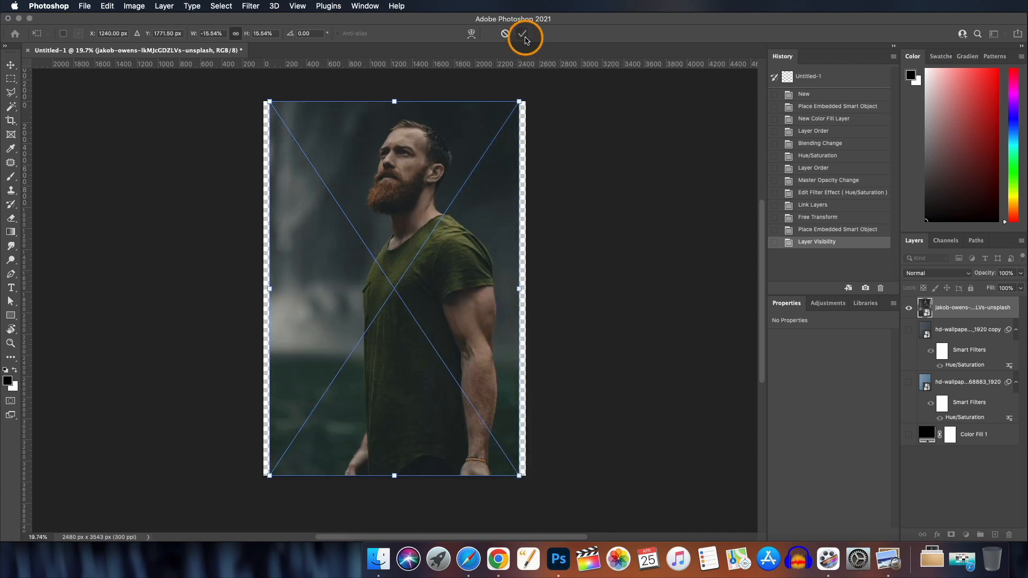
pyautogui.click(522, 33)
pyautogui.press('super+0')
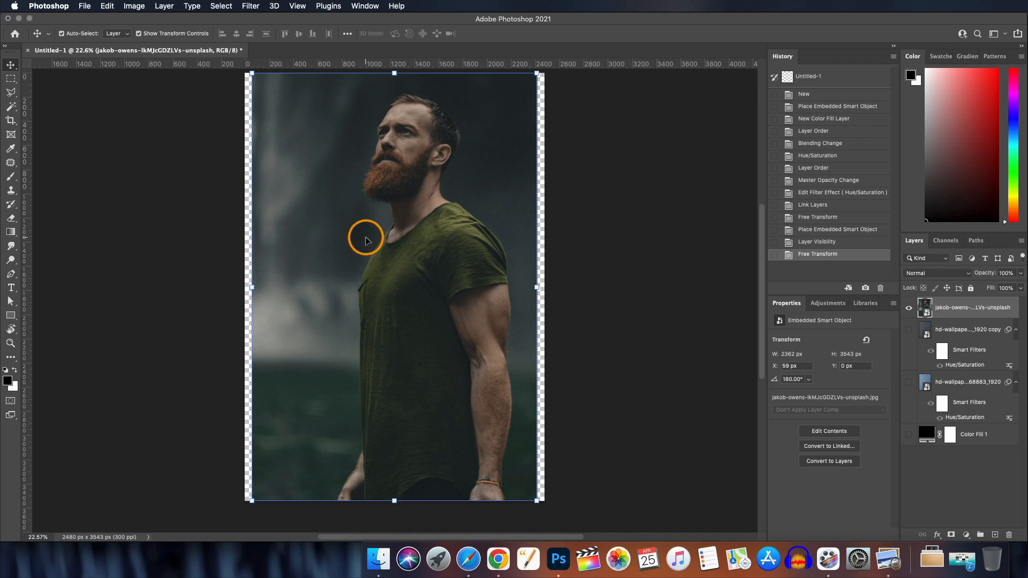
# - Switch to the Quick Selection tool and select the man with Select Subject
pyautogui.rightClick(13, 112)
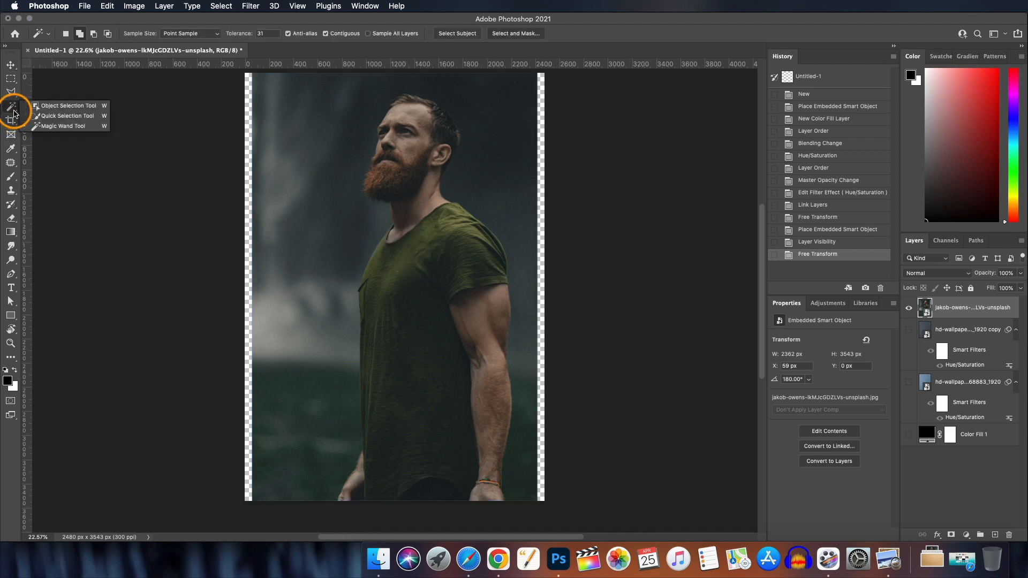
pyautogui.click(64, 105)
pyautogui.click(312, 34)
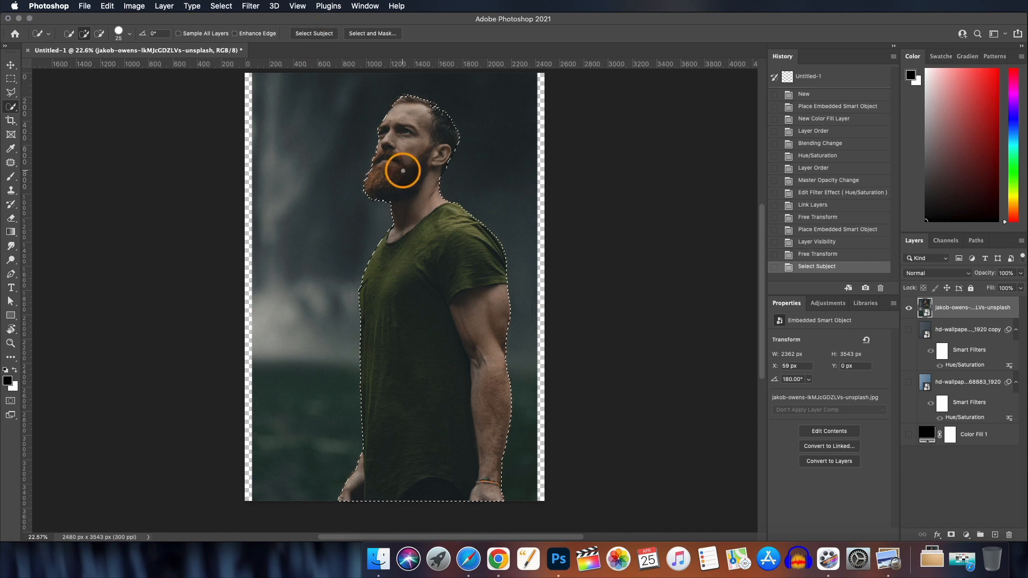
# - Touch up the man's selection along the wrist with the bracelet and the back of the neck using Quick Selection
pyautogui.scroll(6, 419, 283)
pyautogui.scroll(-10, 423, 284)
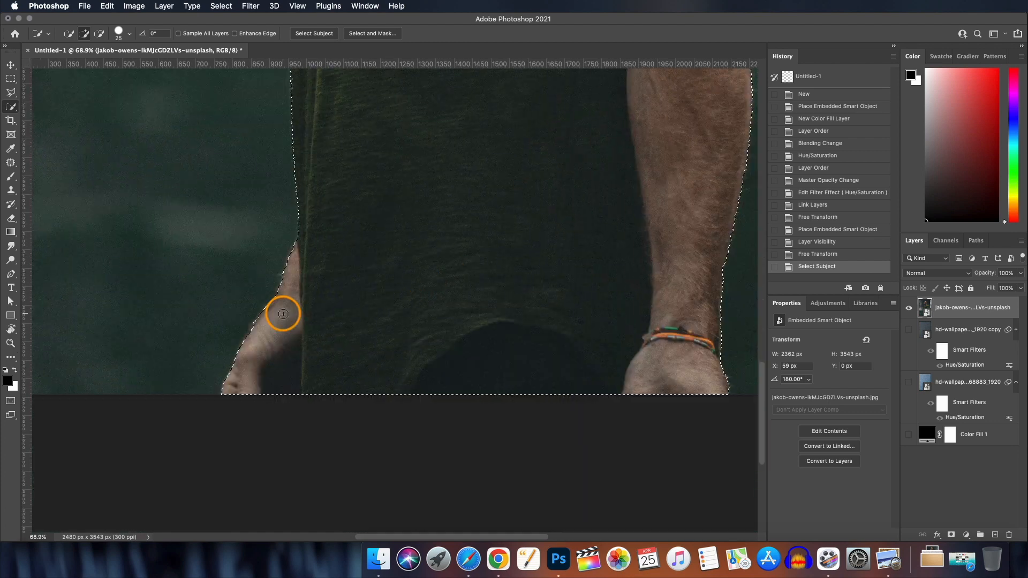
pyautogui.scroll(1, 282, 310)
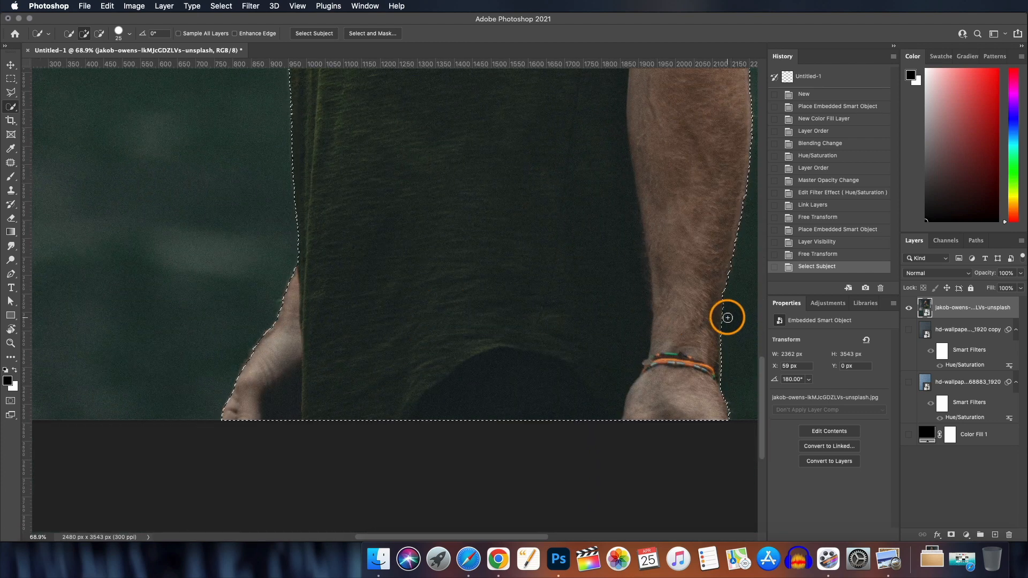
pyautogui.moveTo(726, 324); pyautogui.dragTo(725, 358)
pyautogui.scroll(10, 638, 316)
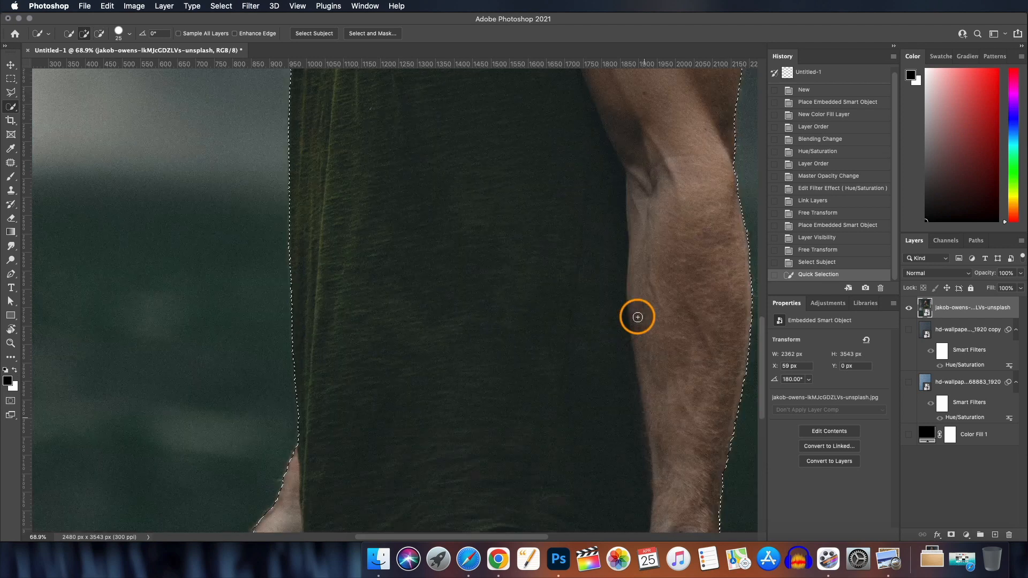
pyautogui.click(546, 344)
pyautogui.moveTo(546, 344); pyautogui.dragTo(532, 243)
pyautogui.click(533, 248)
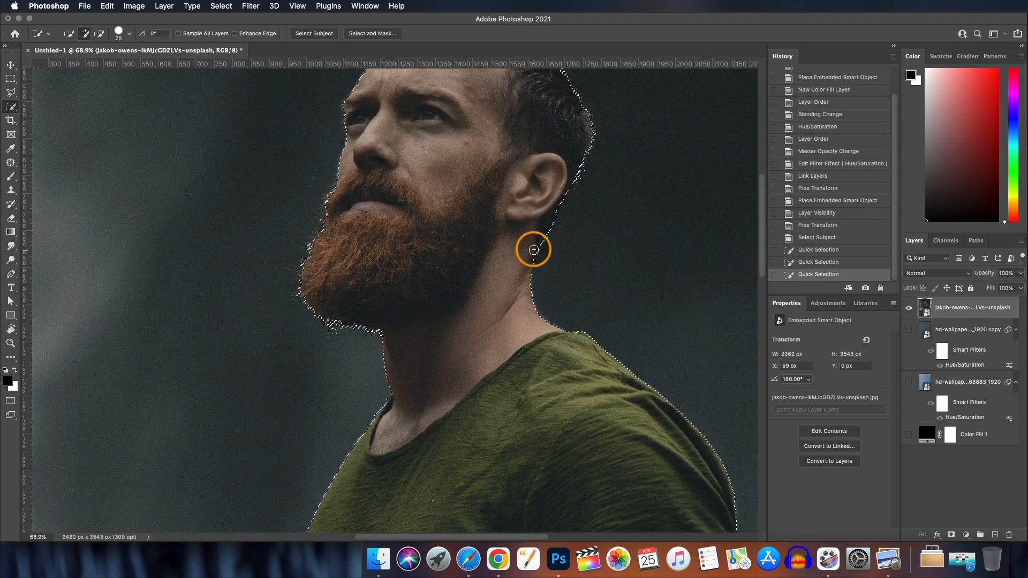
# - Refine the selection around the head and hair with a smaller Quick Selection brush, and turn it into a layer mask
pyautogui.scroll(5, 513, 289)
pyautogui.scroll(5, 512, 289)
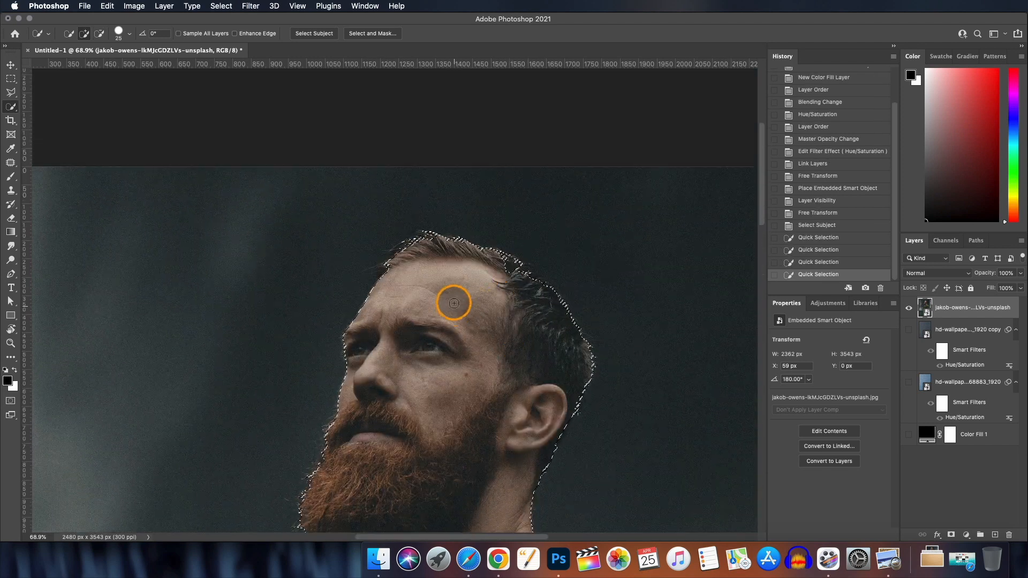
pyautogui.scroll(1, 454, 302)
pyautogui.scroll(2, 453, 302)
pyautogui.moveTo(551, 241); pyautogui.dragTo(587, 257)
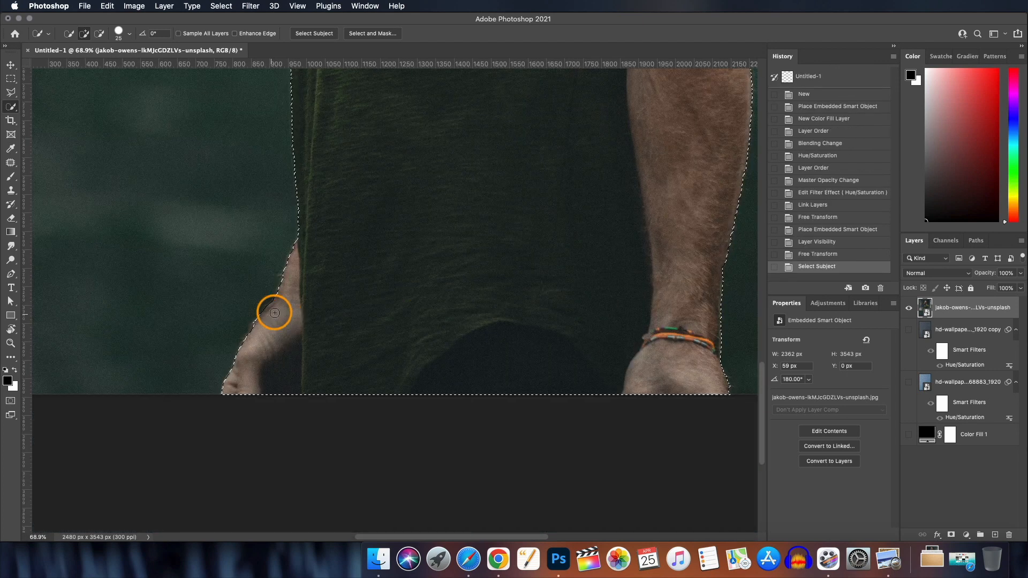
pyautogui.scroll(1, 271, 310)
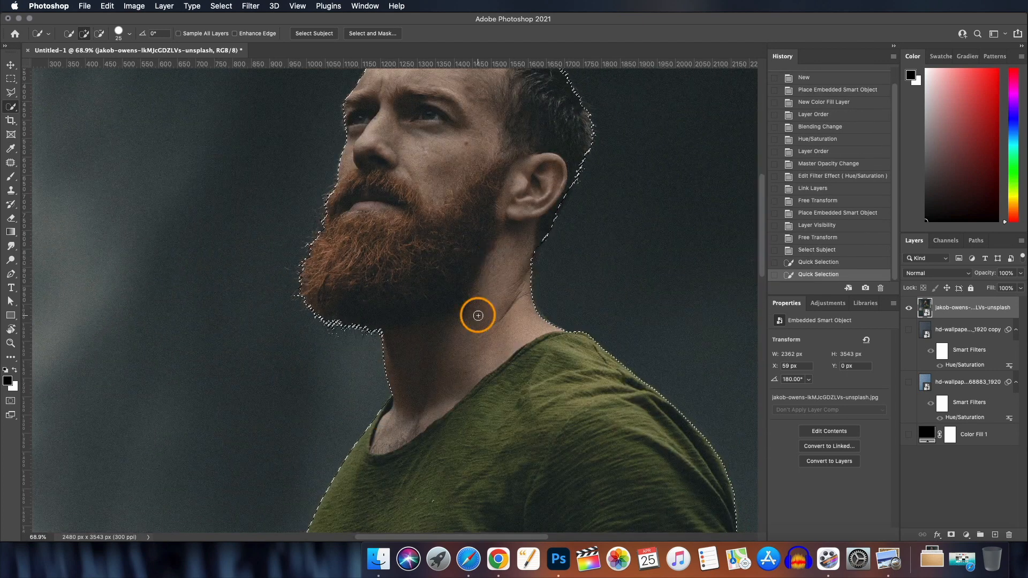
pyautogui.scroll(3, 475, 313)
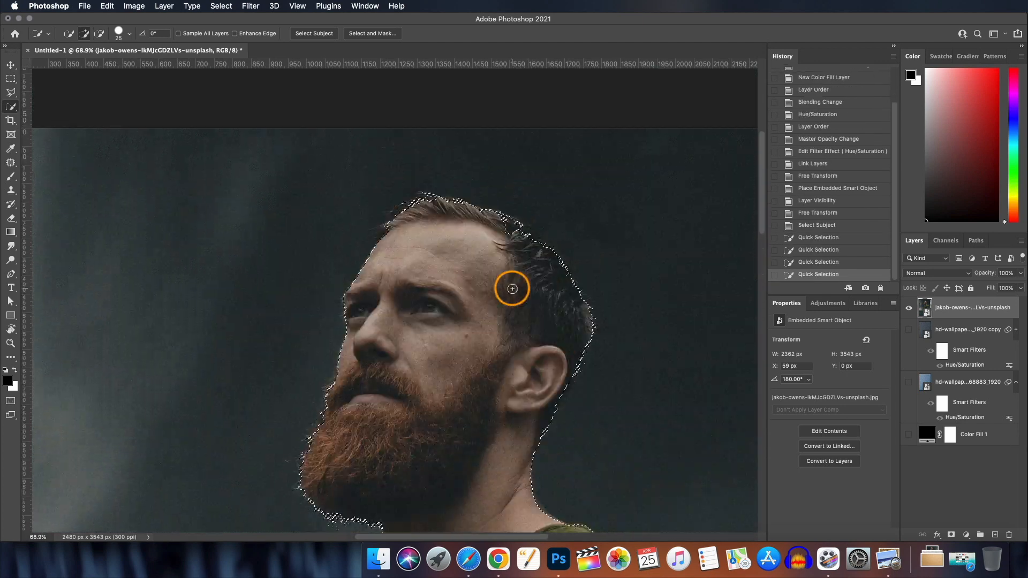
pyautogui.moveTo(609, 278)
pyautogui.mouseDown()
pyautogui.moveTo(508, 228)
pyautogui.moveTo(374, 259)
pyautogui.mouseUp()
pyautogui.press('[')
pyautogui.press('[')
pyautogui.scroll(-5, 378, 282)
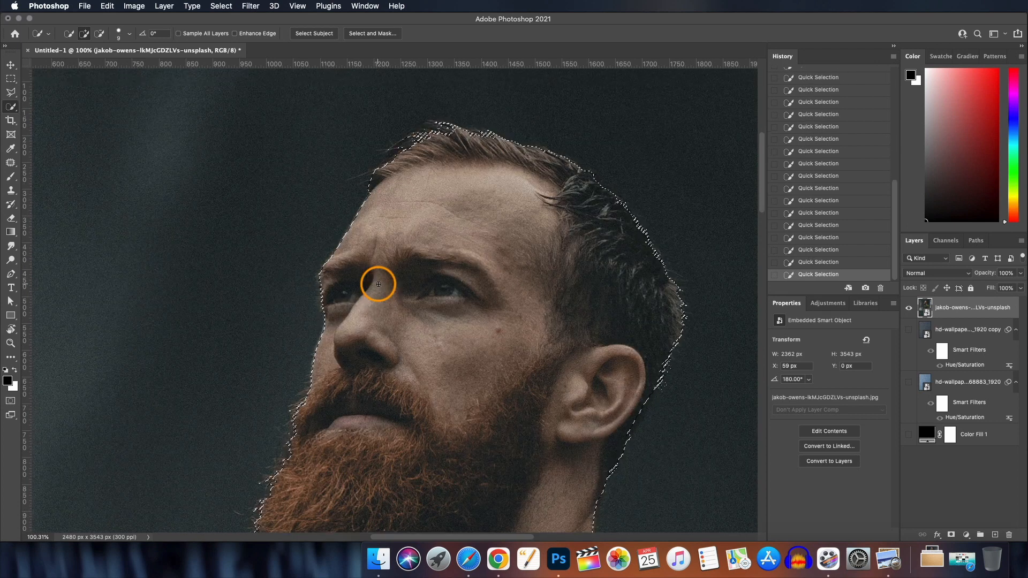
pyautogui.click(952, 534)
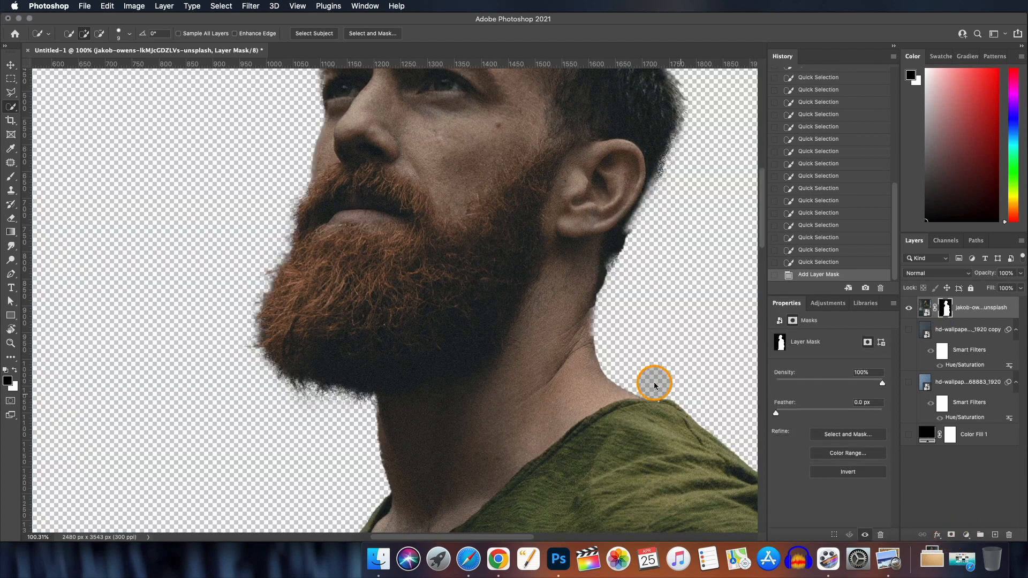
# - Open Select and Mask for the man's layer mask and set its view mode to Overlay
pyautogui.scroll(-3, 579, 362)
pyautogui.scroll(5, 361, 138)
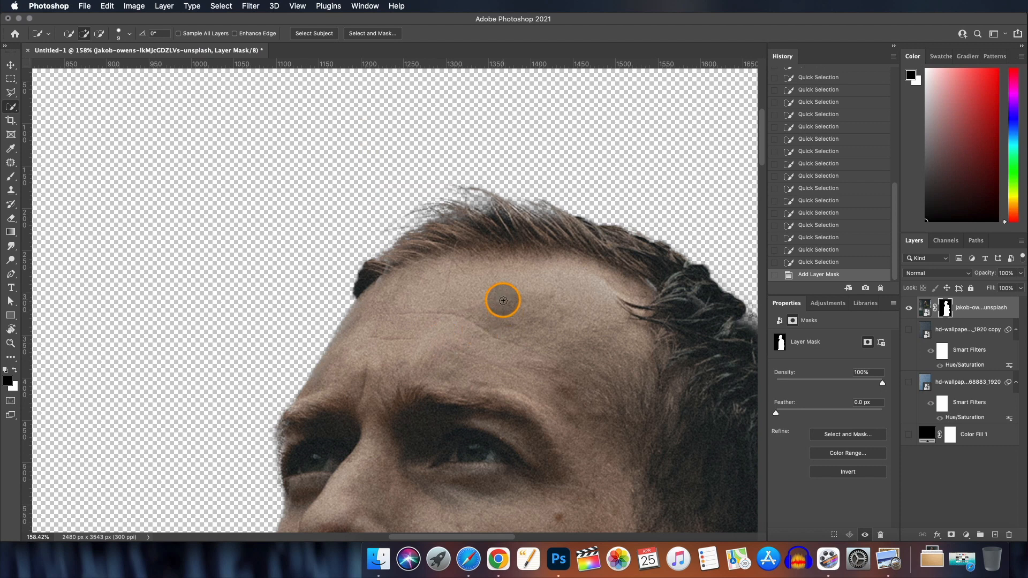
pyautogui.click(372, 34)
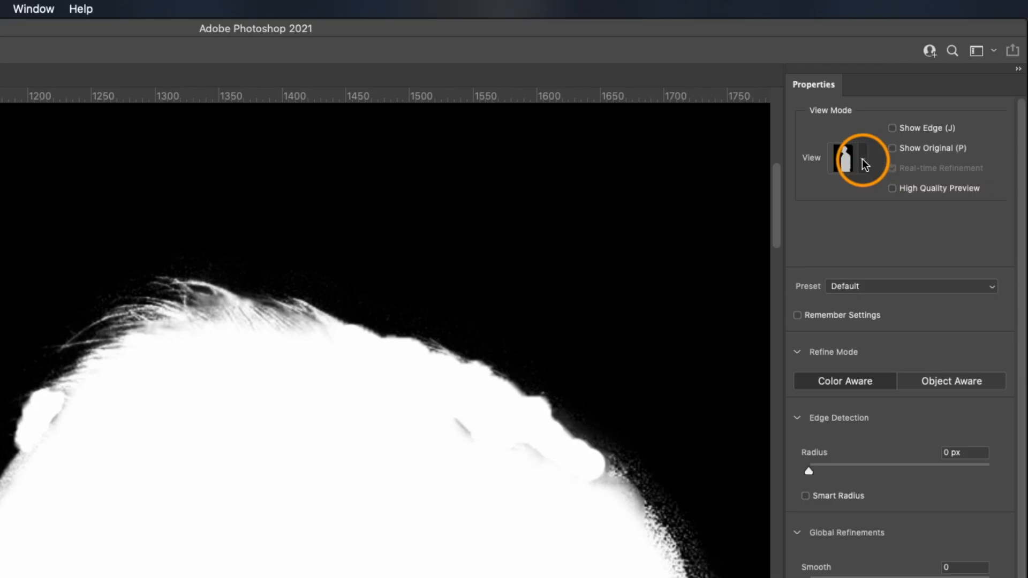
pyautogui.click(863, 160)
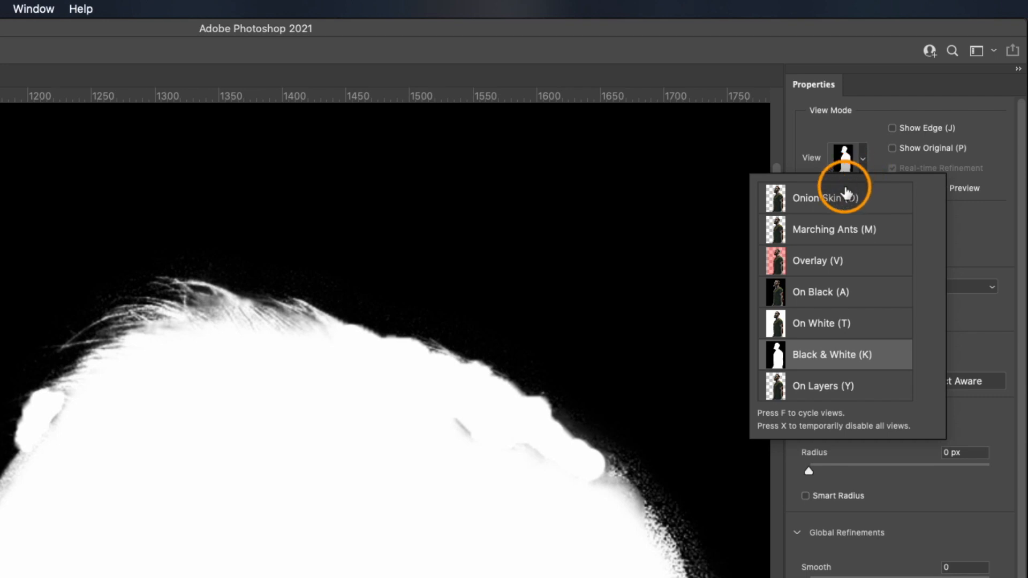
pyautogui.press('v')
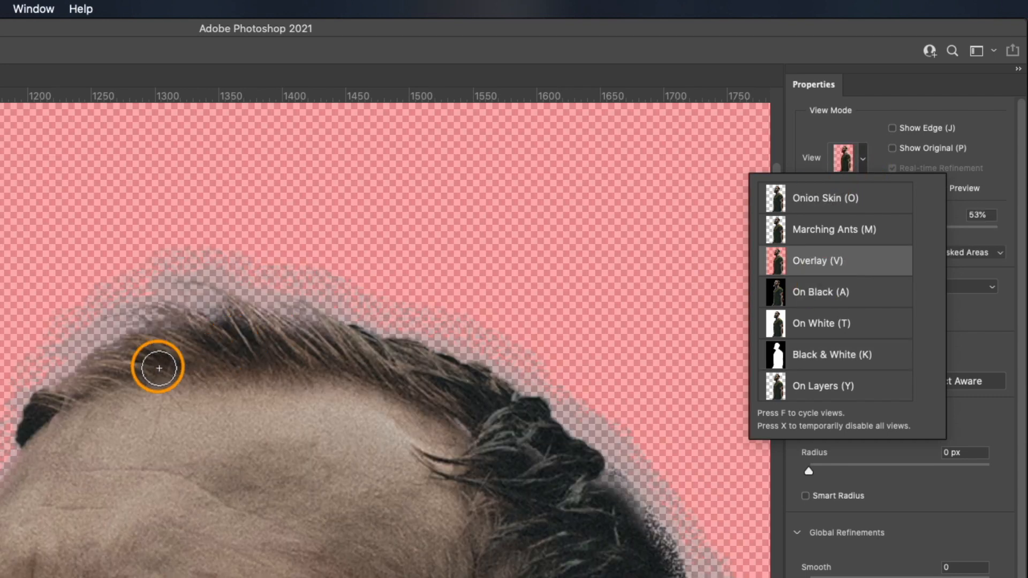
# - Refine the hair edge along the forehead and top of the man's head with a smaller Refine Edge Brush
pyautogui.click(10, 78)
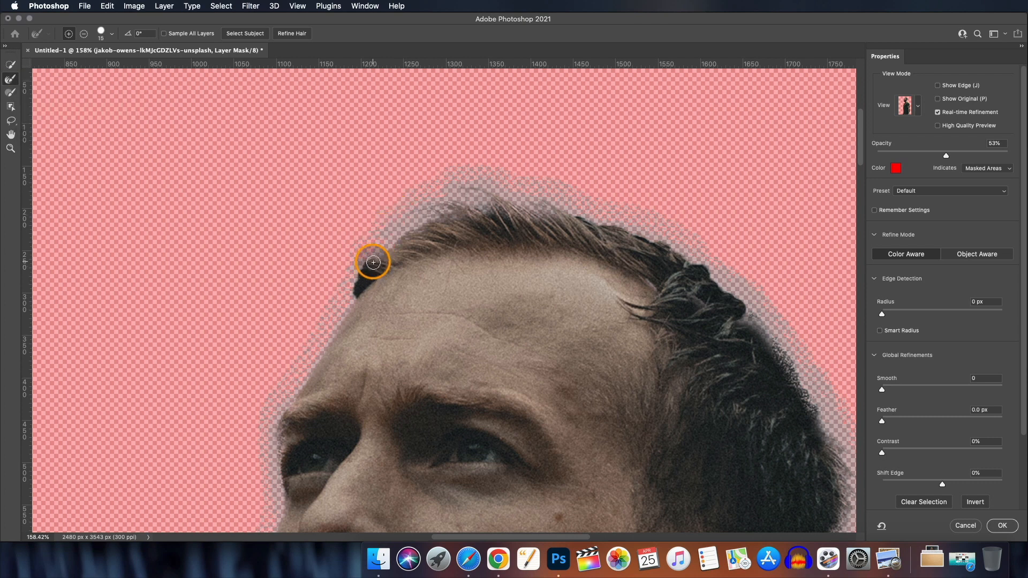
pyautogui.press('[')
pyautogui.press('[')
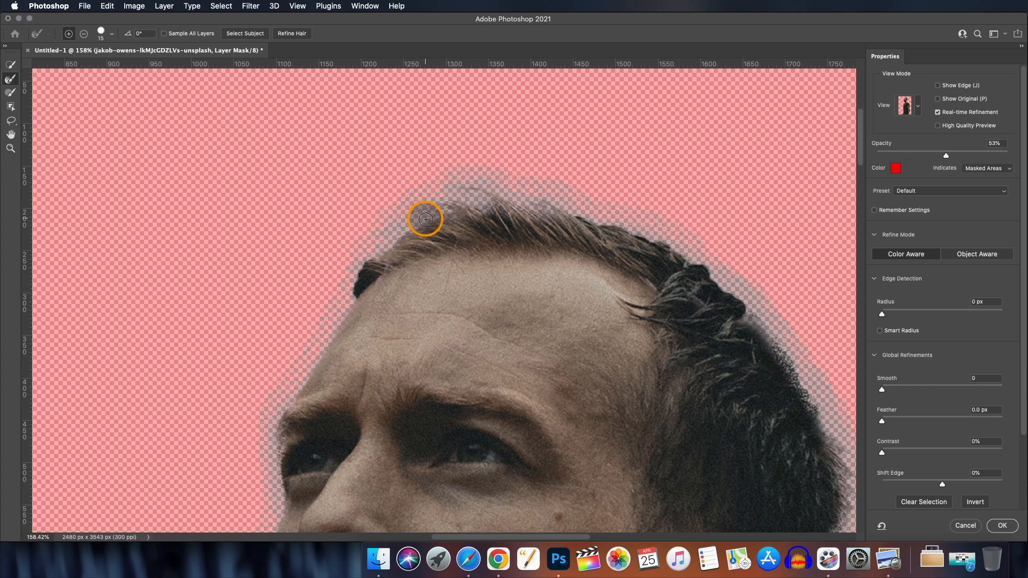
pyautogui.moveTo(426, 219); pyautogui.dragTo(360, 259)
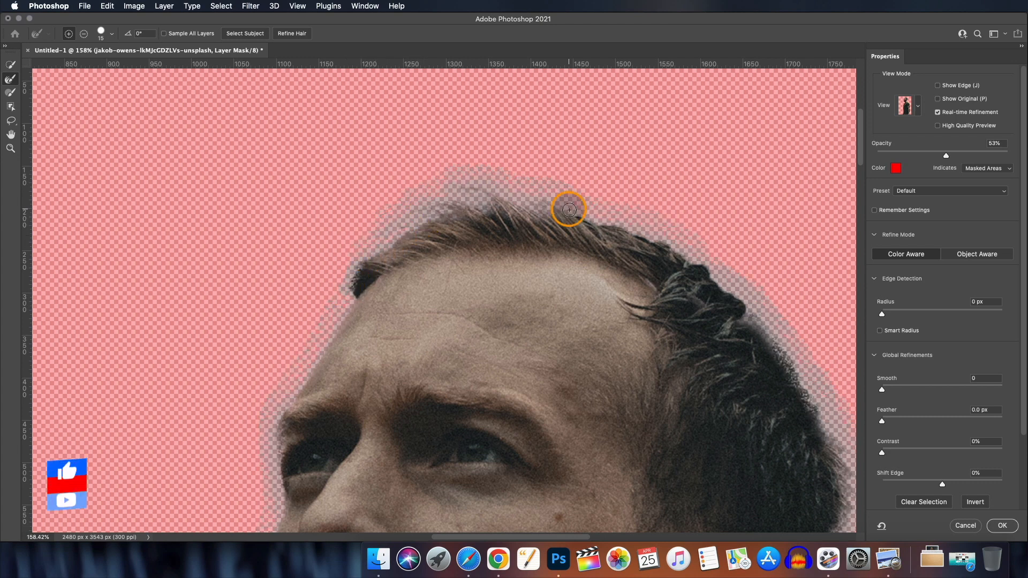
pyautogui.scroll(-10, 255, 340)
pyautogui.scroll(-5, 196, 369)
pyautogui.scroll(10, 248, 459)
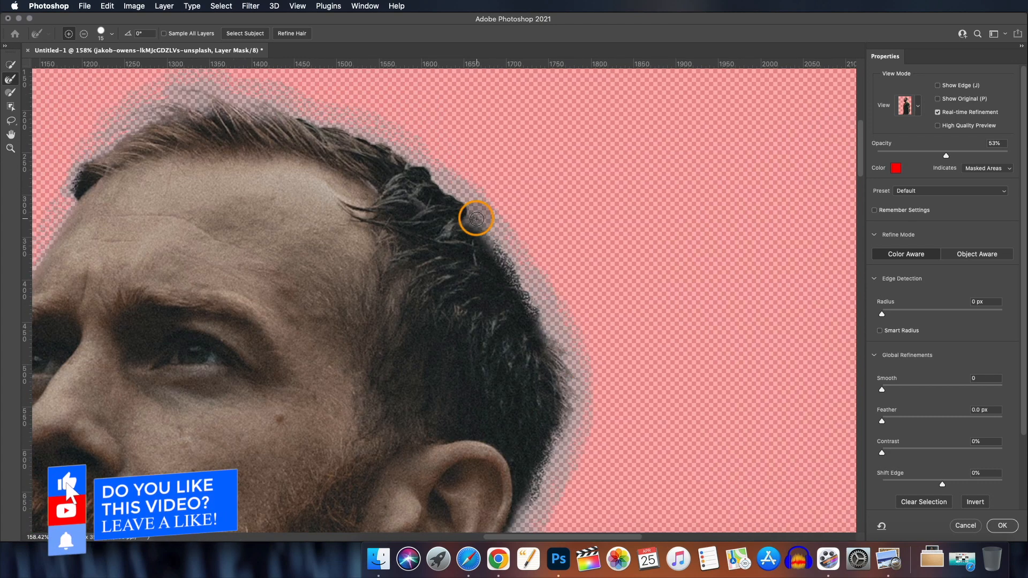
pyautogui.scroll(-7, 475, 218)
# - Touch up the mask edge along the back of the head and neck with the Brush in Onion Skin view, and apply the refinement
pyautogui.press('o')
pyautogui.click(11, 93)
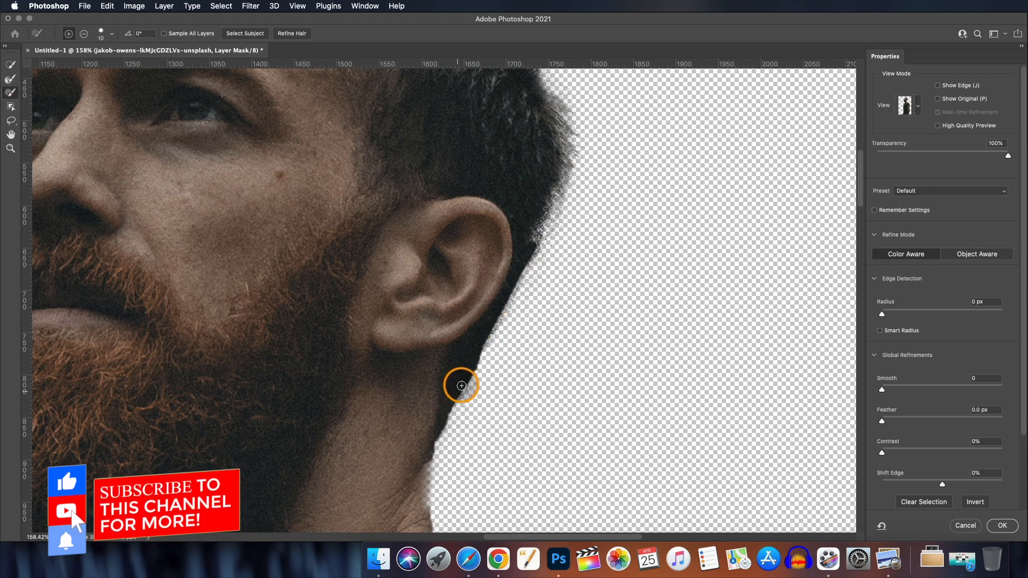
pyautogui.scroll(3, 541, 200)
pyautogui.scroll(5, 522, 210)
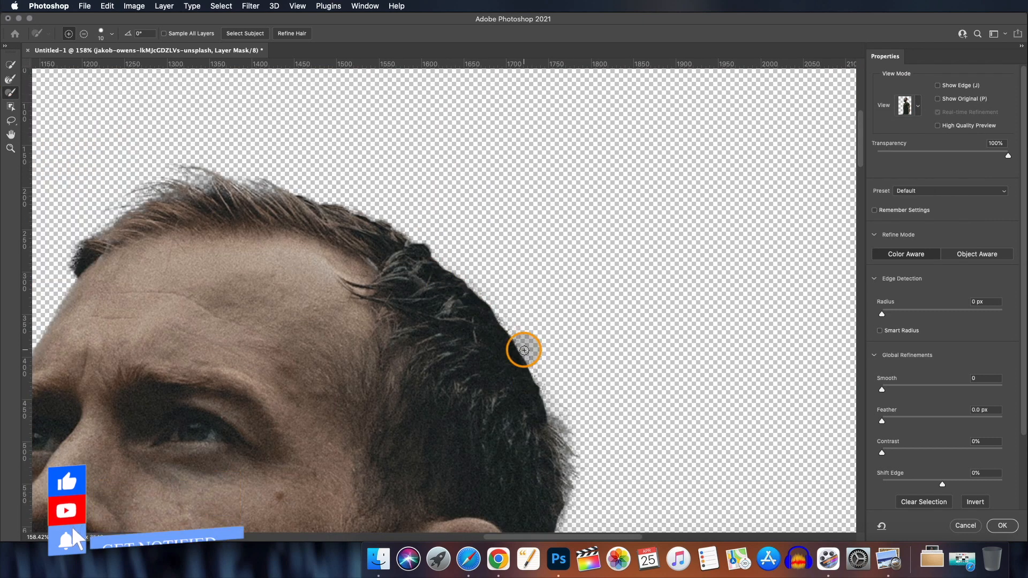
pyautogui.scroll(-12, 523, 348)
pyautogui.scroll(-8, 287, 396)
pyautogui.scroll(-5, 287, 397)
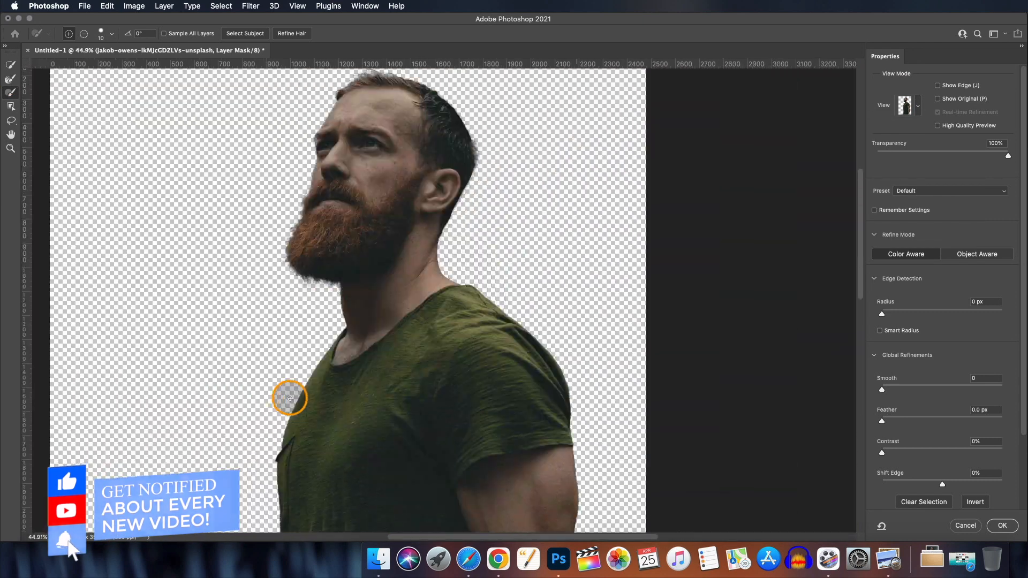
pyautogui.scroll(-1, 309, 335)
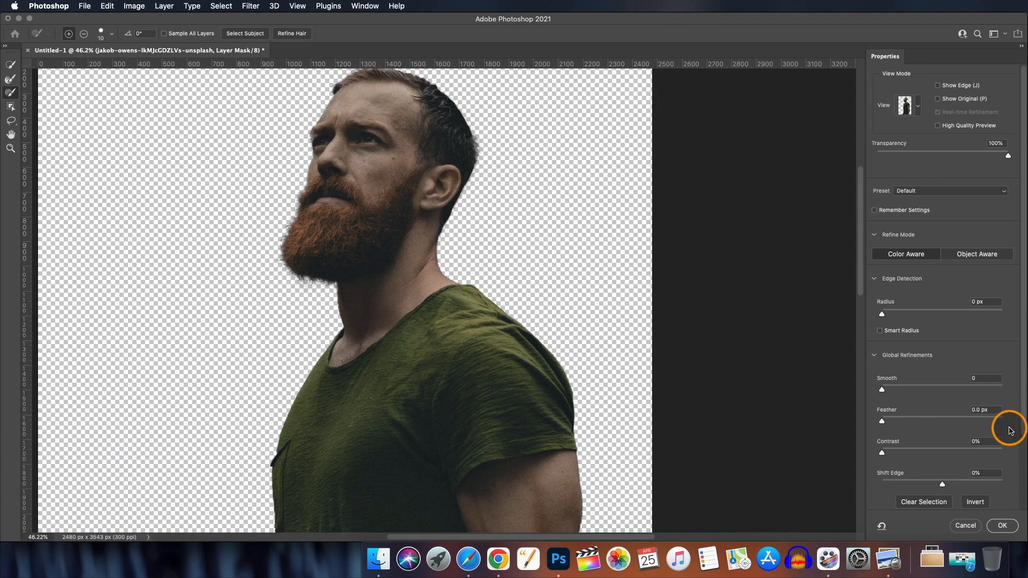
pyautogui.click(1003, 525)
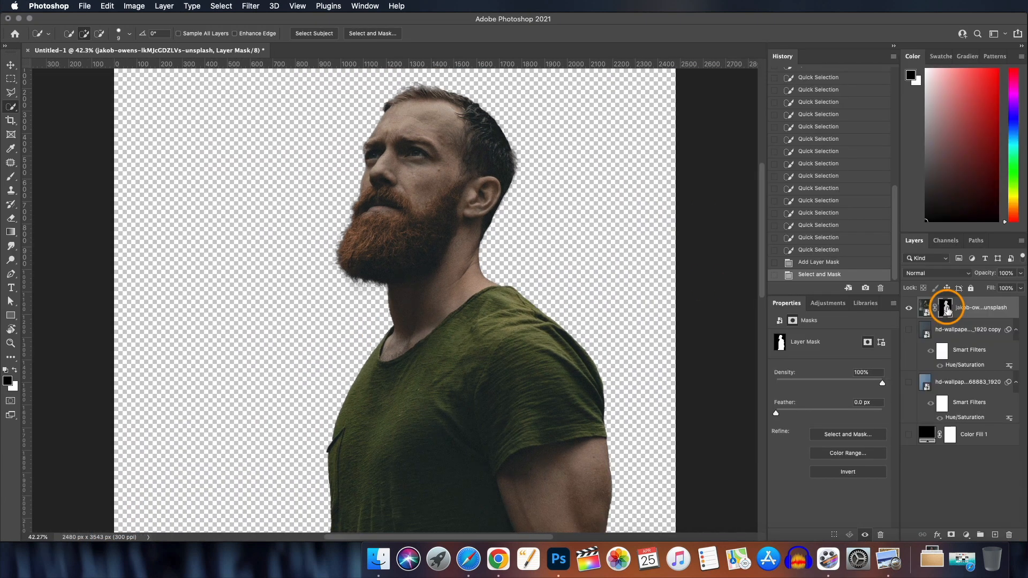
# - Reopen Select and Mask for the man's mask, check the shirt and arm edges, and switch the view to Black & White
pyautogui.click(364, 36)
pyautogui.scroll(2, 569, 300)
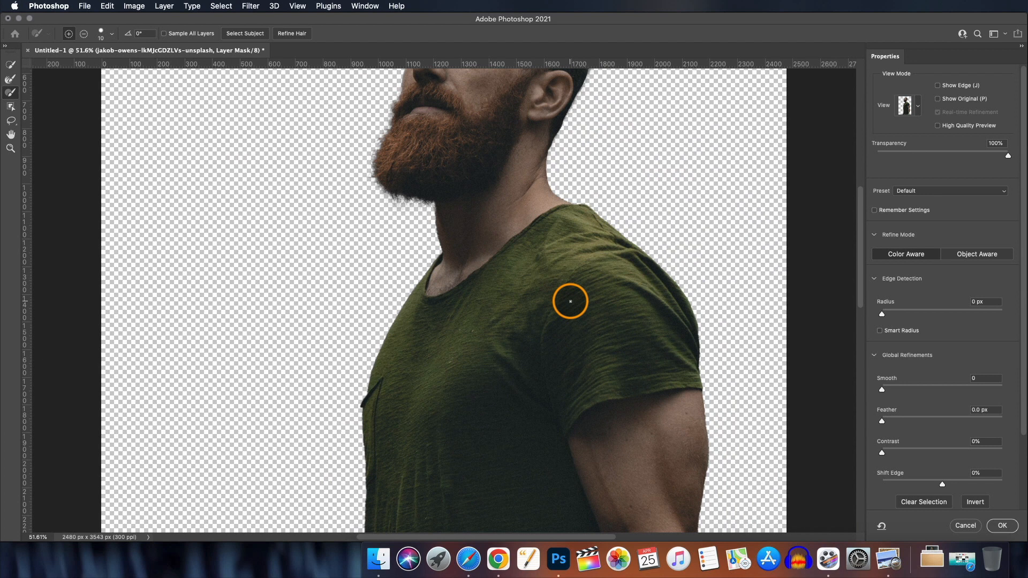
pyautogui.scroll(-10, 570, 302)
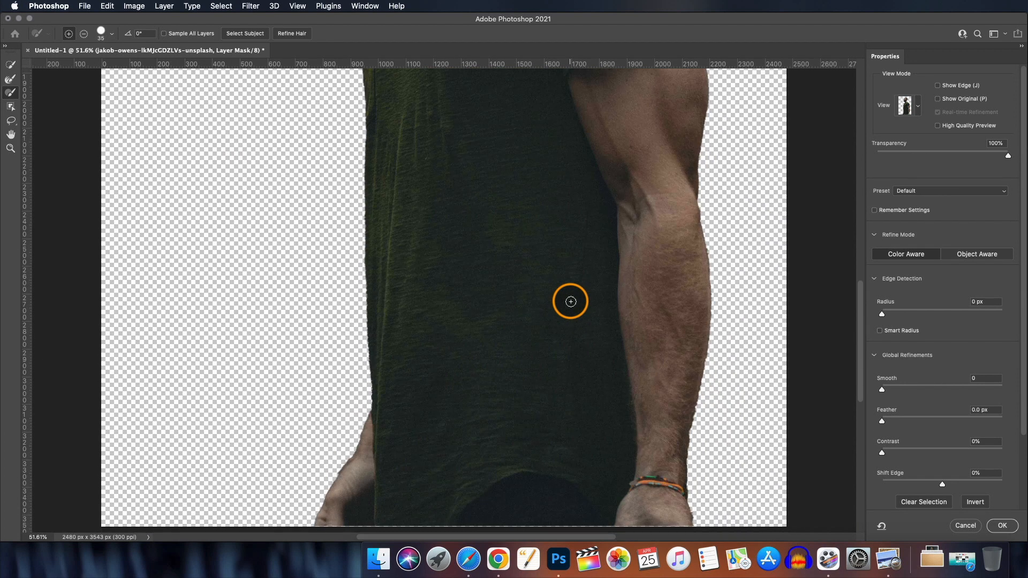
pyautogui.scroll(3, 571, 300)
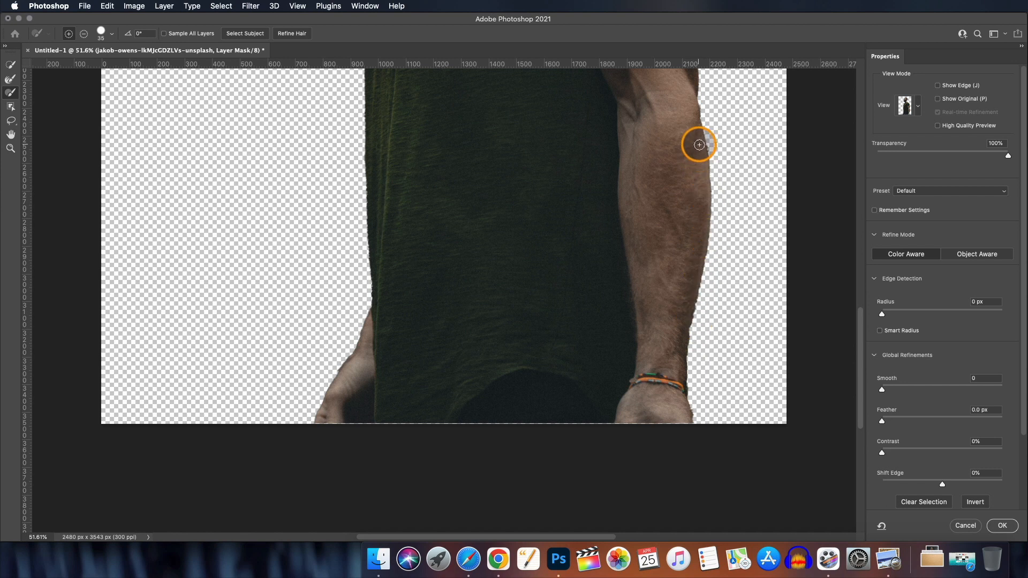
pyautogui.scroll(20, 545, 309)
pyautogui.scroll(-2, 546, 310)
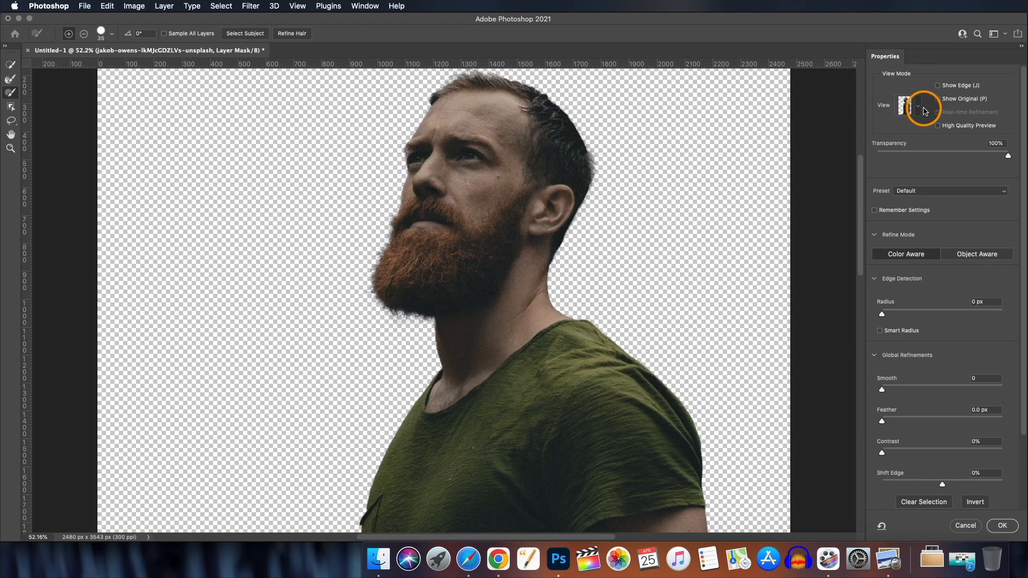
pyautogui.click(906, 105)
pyautogui.click(899, 236)
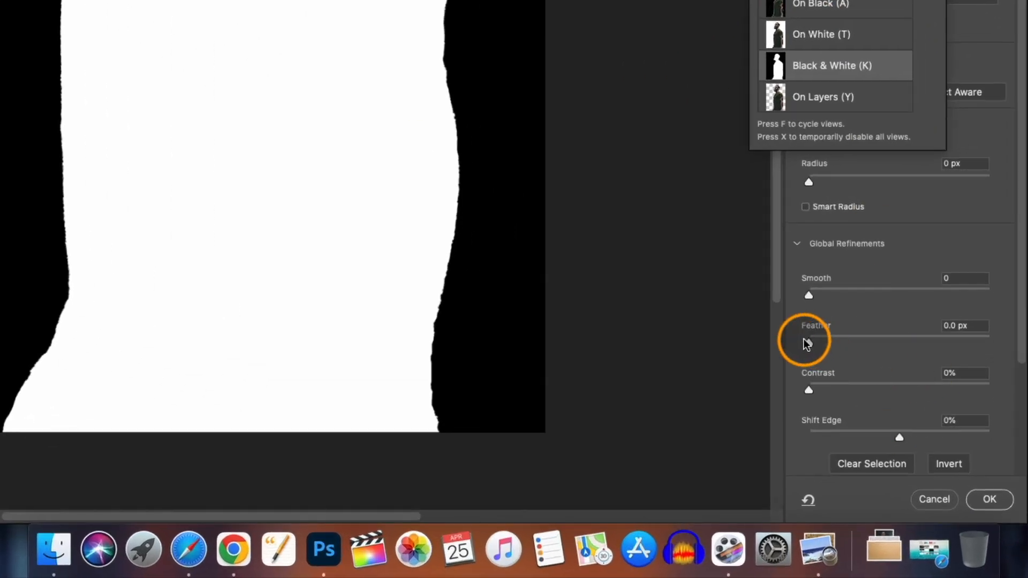
# - Soften the mask's edges by setting Feather to 3.0 px
pyautogui.moveTo(812, 343); pyautogui.dragTo(824, 342)
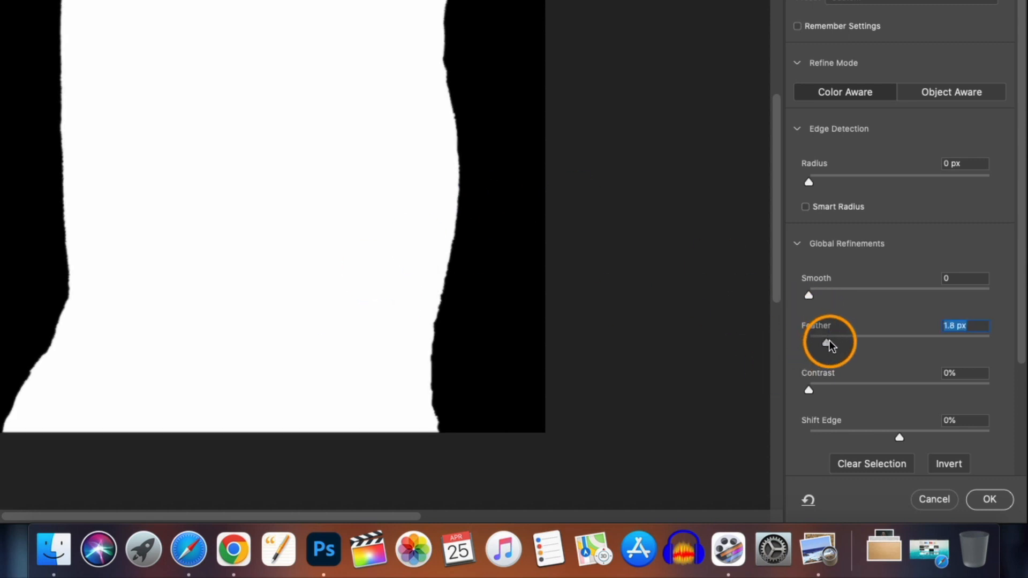
pyautogui.moveTo(826, 342); pyautogui.dragTo(848, 346)
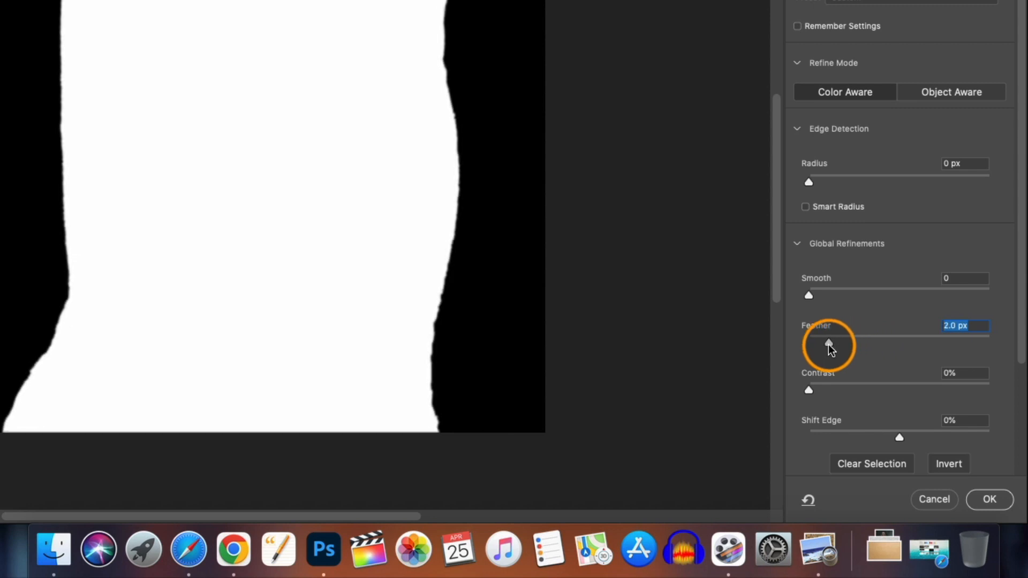
pyautogui.moveTo(829, 346); pyautogui.dragTo(839, 343)
pyautogui.scroll(5, 396, 202)
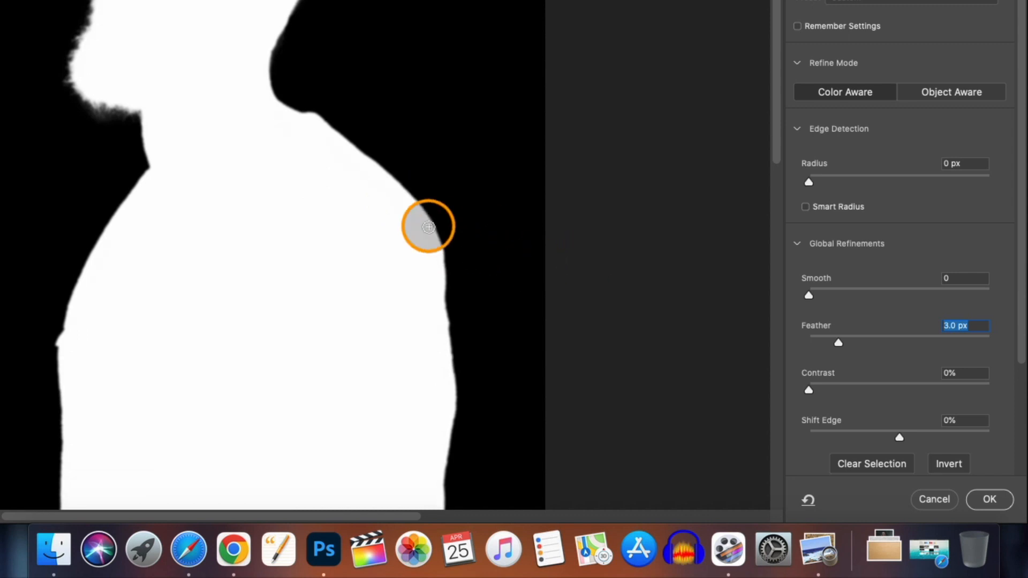
pyautogui.scroll(-3, 427, 226)
pyautogui.scroll(-5, 429, 227)
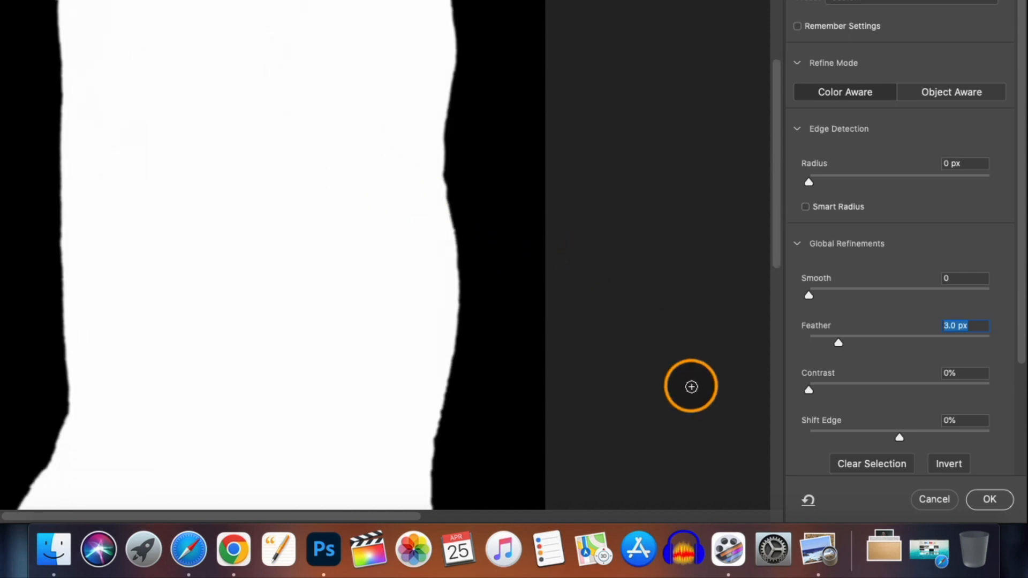
# - Sharpen the feathered mask edge by setting Contrast to 12%
pyautogui.moveTo(812, 390); pyautogui.dragTo(824, 390)
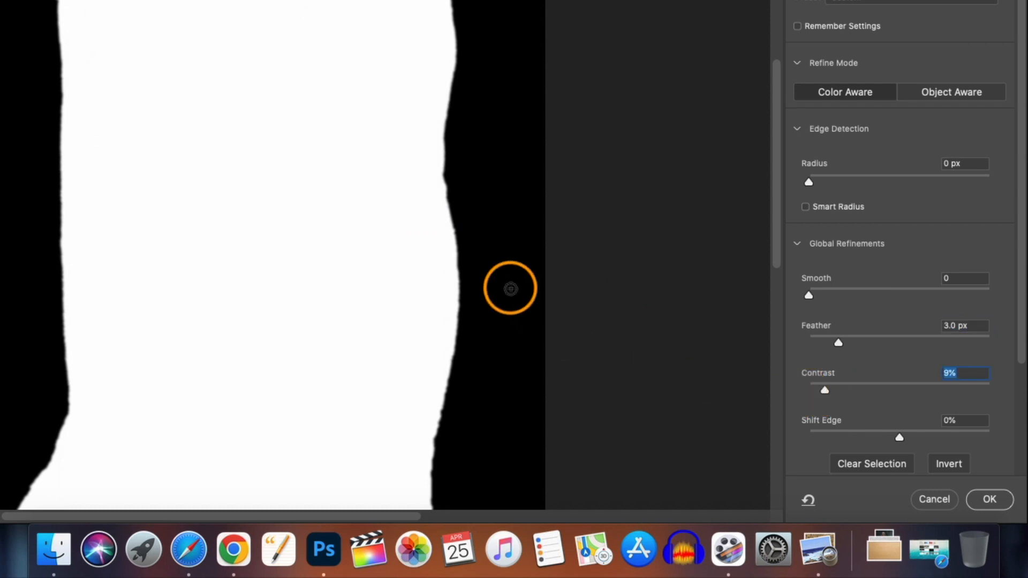
pyautogui.scroll(3, 452, 145)
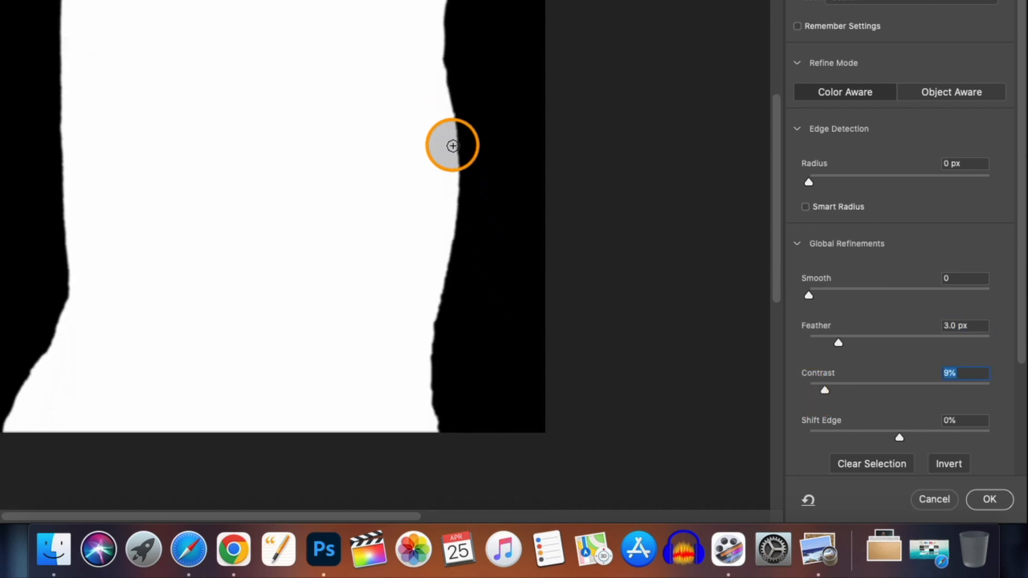
pyautogui.moveTo(824, 390); pyautogui.dragTo(829, 390)
pyautogui.scroll(5, 426, 218)
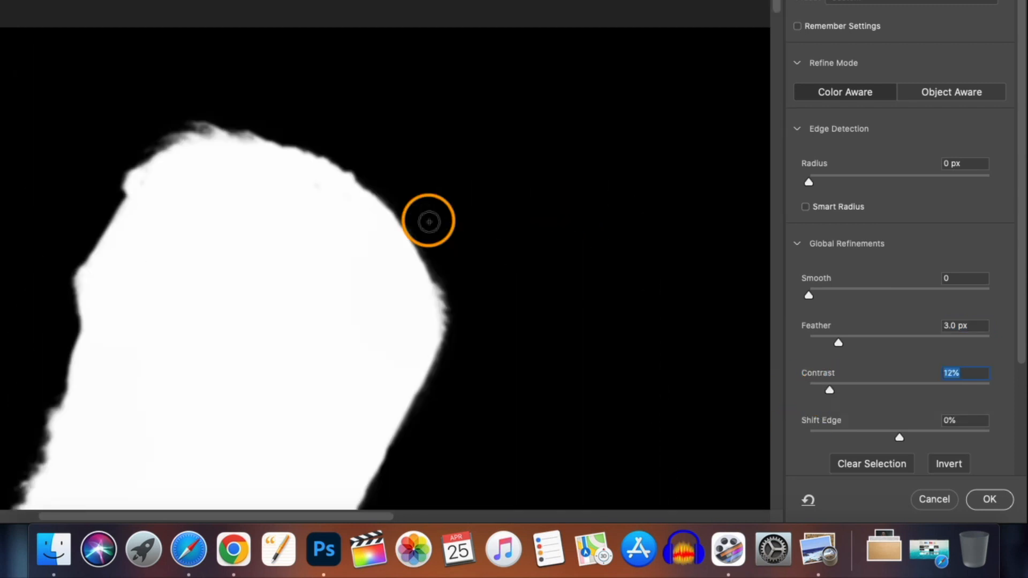
pyautogui.scroll(-4, 275, 239)
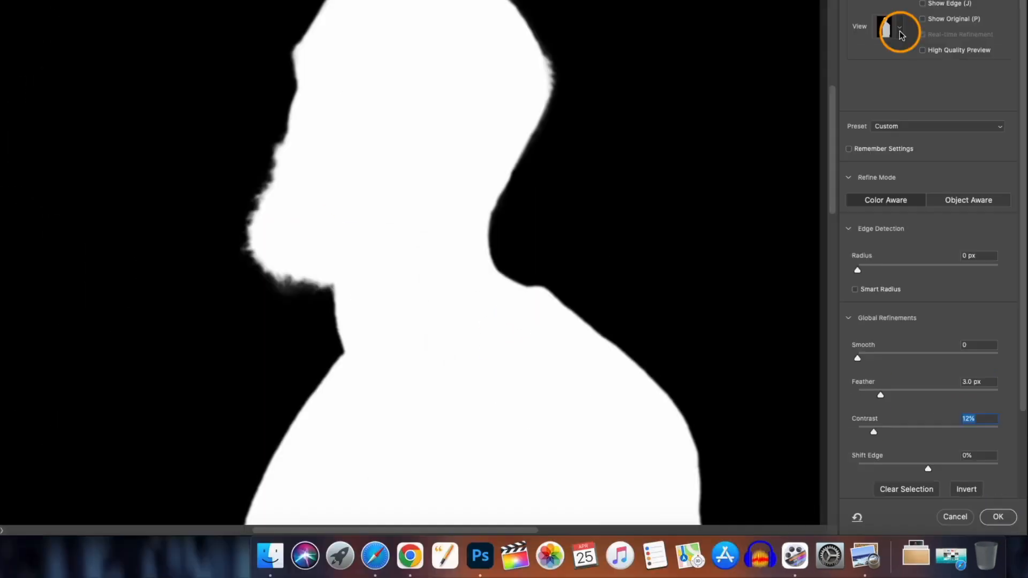
# - Preview the man's cut-out in Onion Skin and On Black views, and apply the refinements to the mask
pyautogui.click(893, 27)
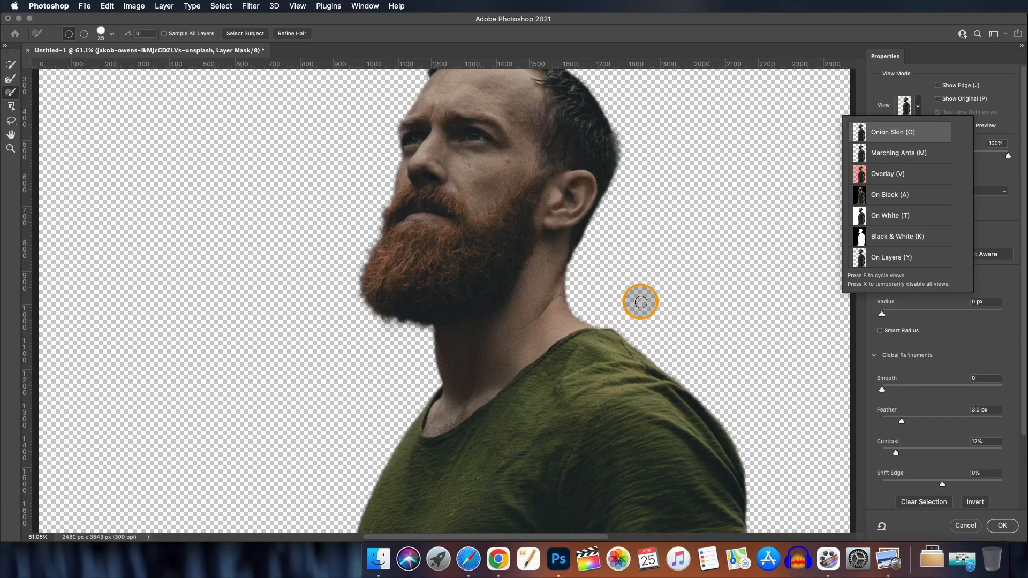
pyautogui.scroll(-5, 641, 302)
pyautogui.scroll(-3, 641, 301)
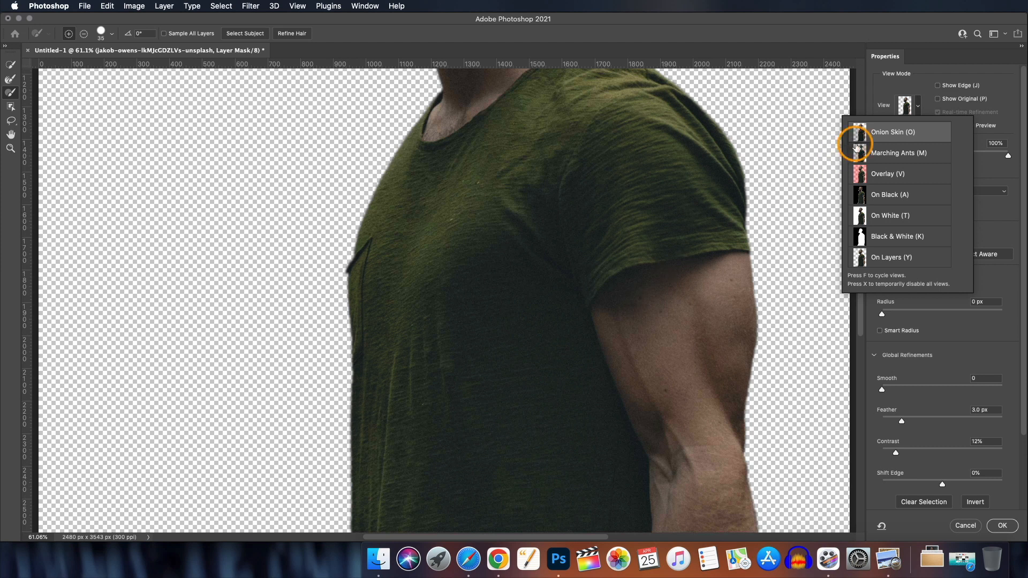
pyautogui.click(862, 196)
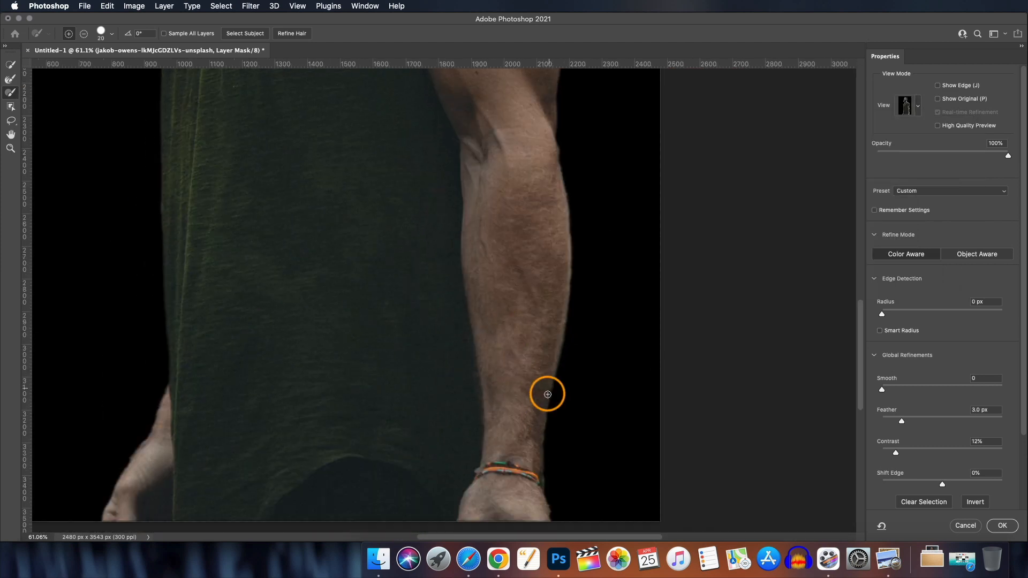
pyautogui.scroll(4, 546, 390)
pyautogui.press('[')
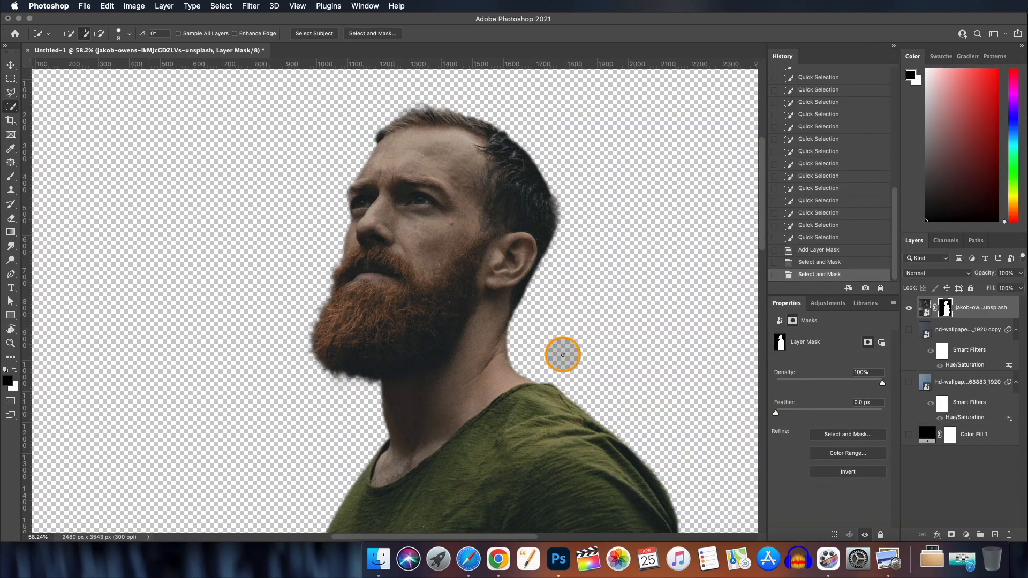
# - Show all the hidden background layers together with the man's layer again
pyautogui.scroll(-5, 563, 354)
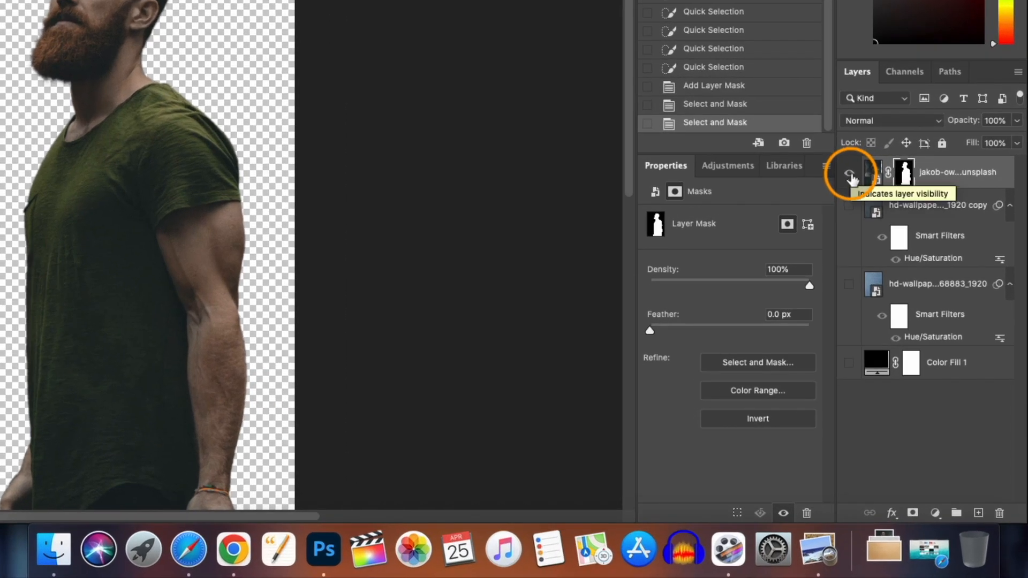
pyautogui.keyDown('alt'); pyautogui.click(850, 174); pyautogui.keyUp('alt')
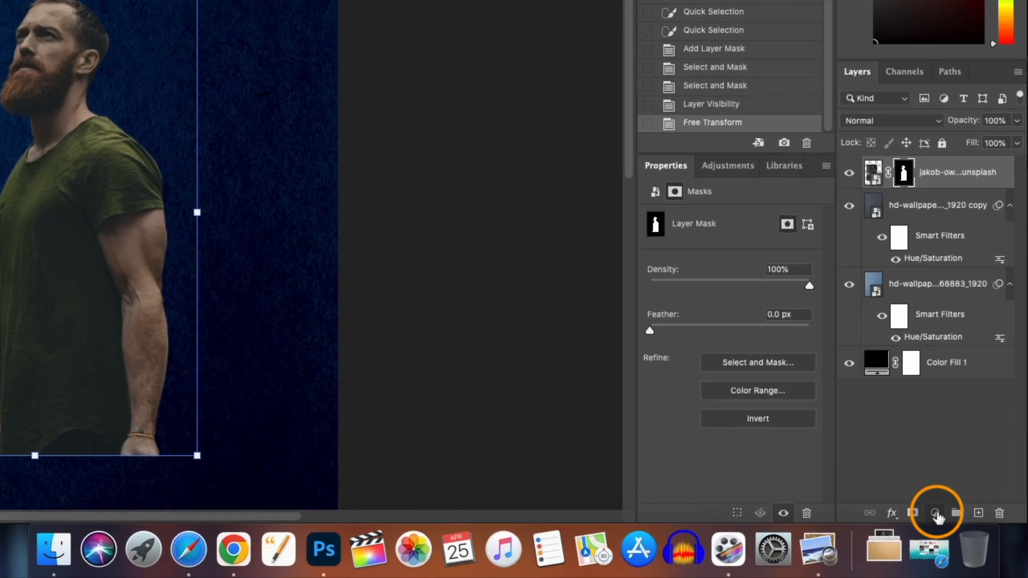
# - Add a Hue/Saturation adjustment layer above the man with Saturation -100 and Lightness +2
pyautogui.click(966, 535)
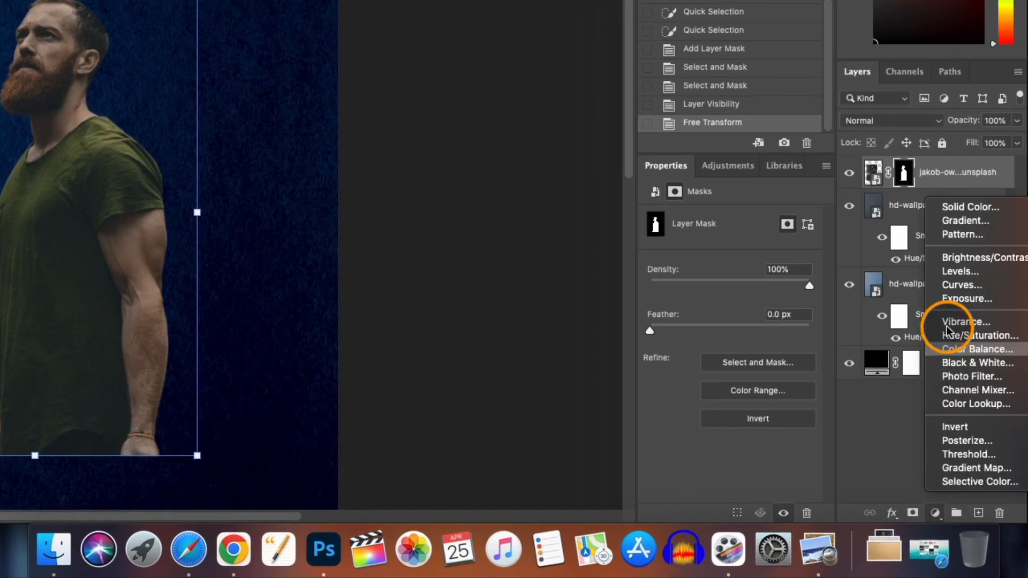
pyautogui.click(965, 335)
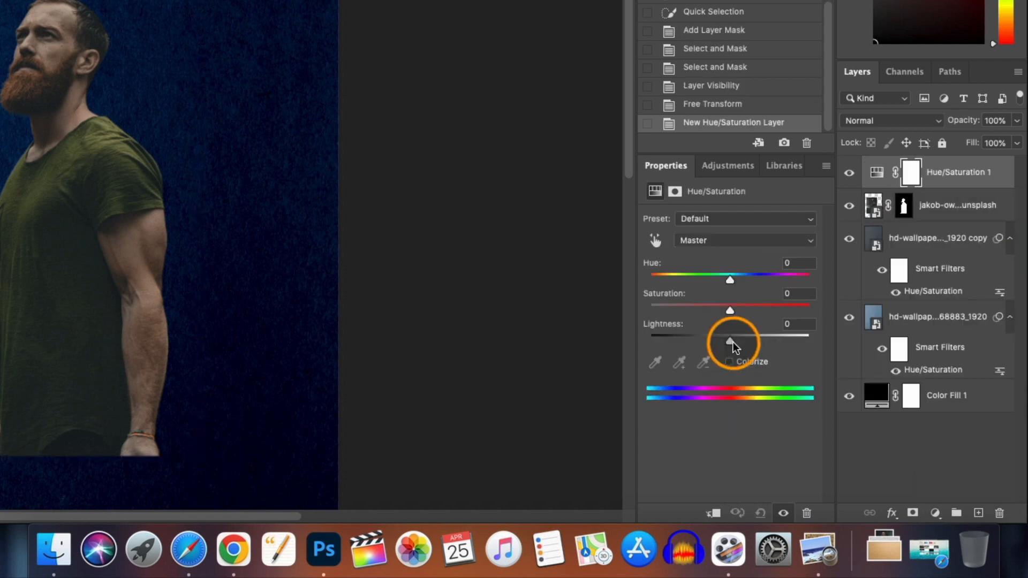
pyautogui.moveTo(730, 310); pyautogui.dragTo(651, 310)
pyautogui.moveTo(729, 337); pyautogui.dragTo(732, 341)
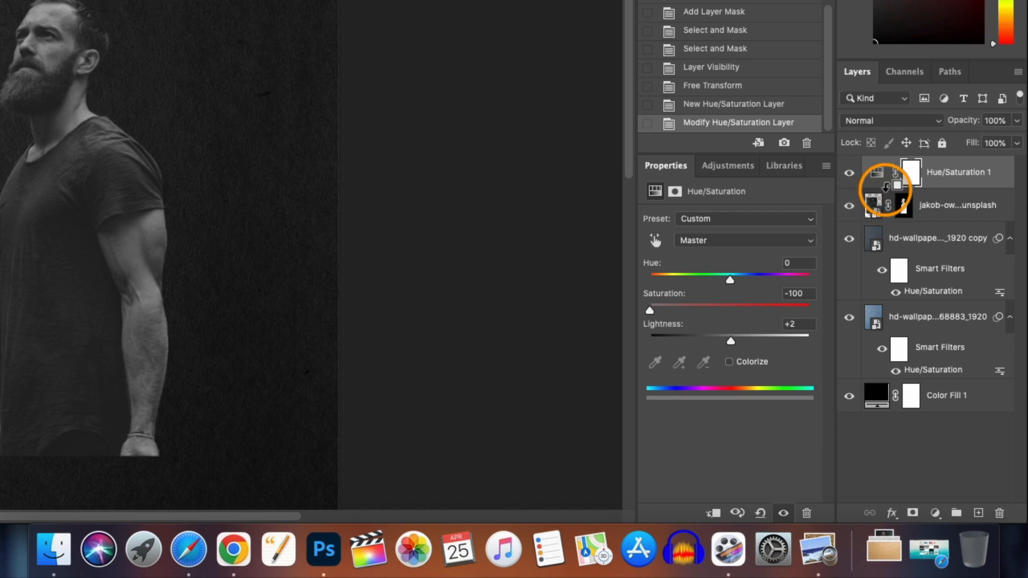
# - Clip the Hue/Saturation adjustment to the man's layer and set its Lightness to 0
pyautogui.keyDown('alt'); pyautogui.click(885, 186); pyautogui.keyUp('alt')
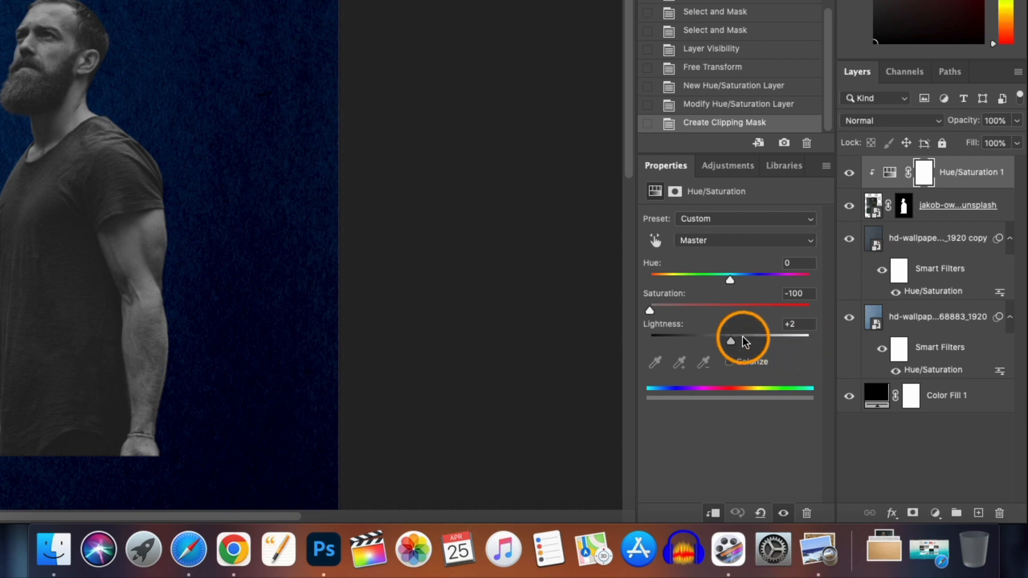
pyautogui.moveTo(744, 341); pyautogui.dragTo(731, 341)
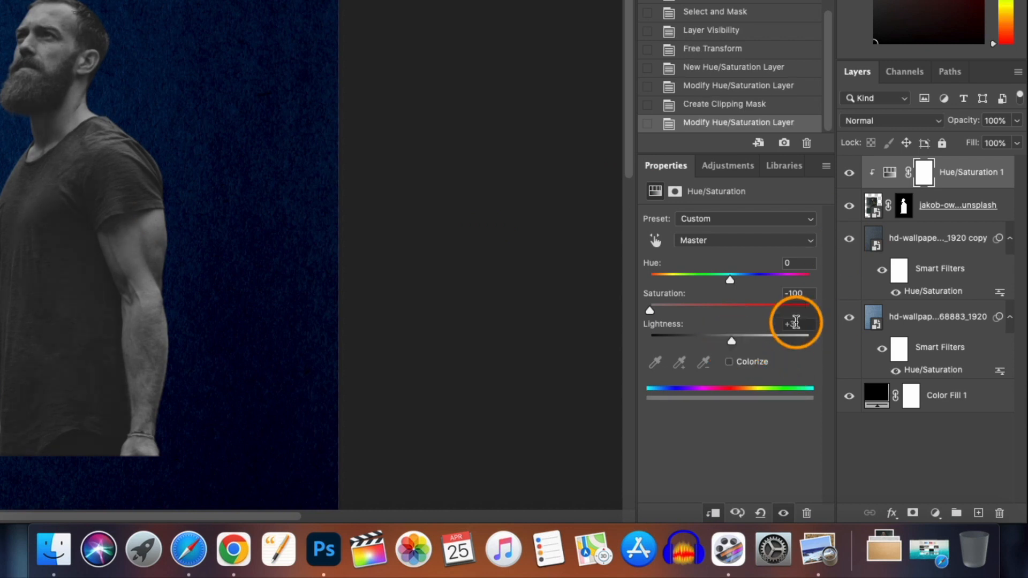
pyautogui.doubleClick(797, 322)
pyautogui.write('0')
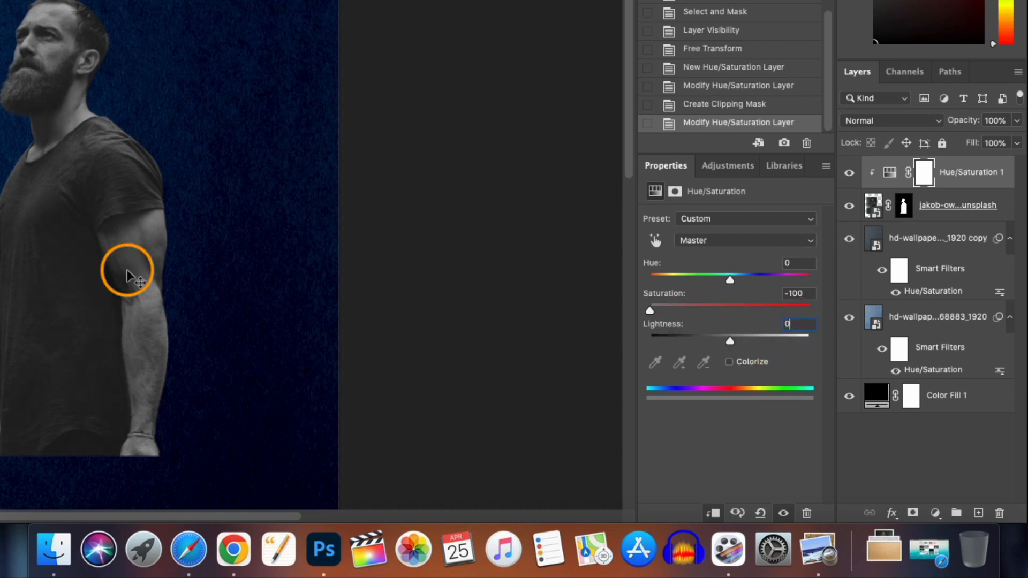
# - Add a Levels adjustment layer above the Hue/Saturation adjustment and clip it to the man's layer
pyautogui.click(935, 515)
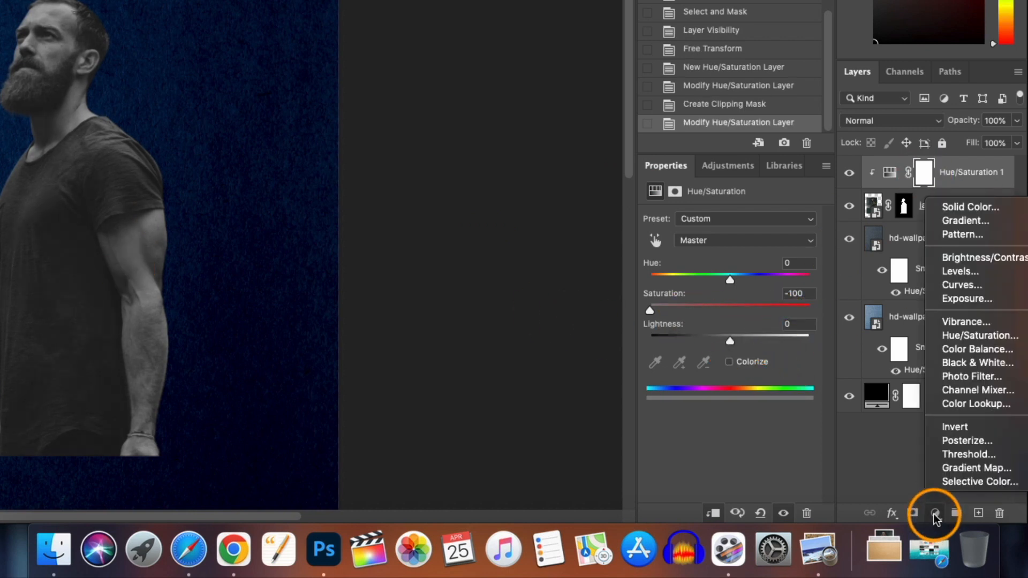
pyautogui.click(974, 271)
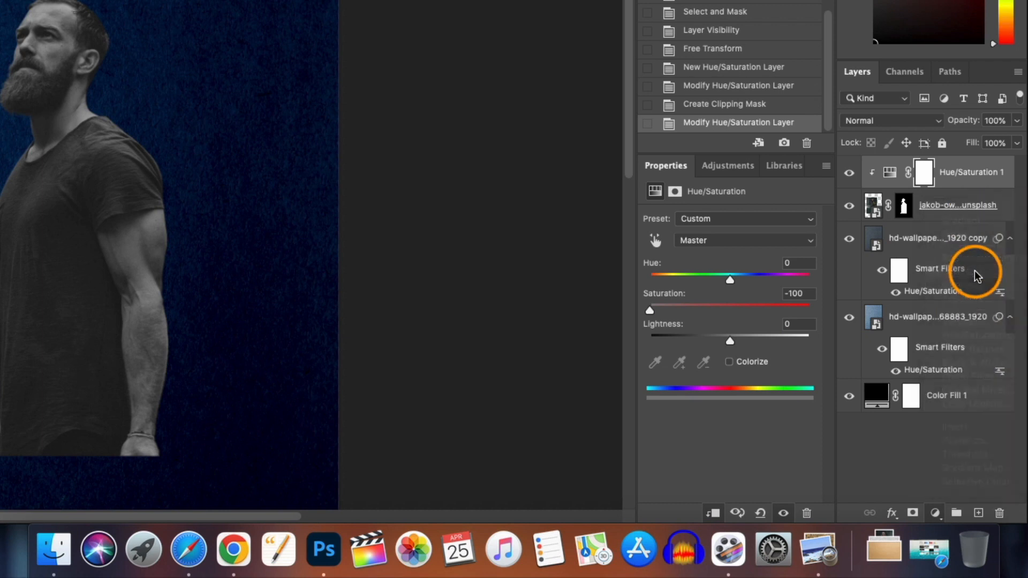
pyautogui.keyDown('alt'); pyautogui.click(882, 189); pyautogui.keyUp('alt')
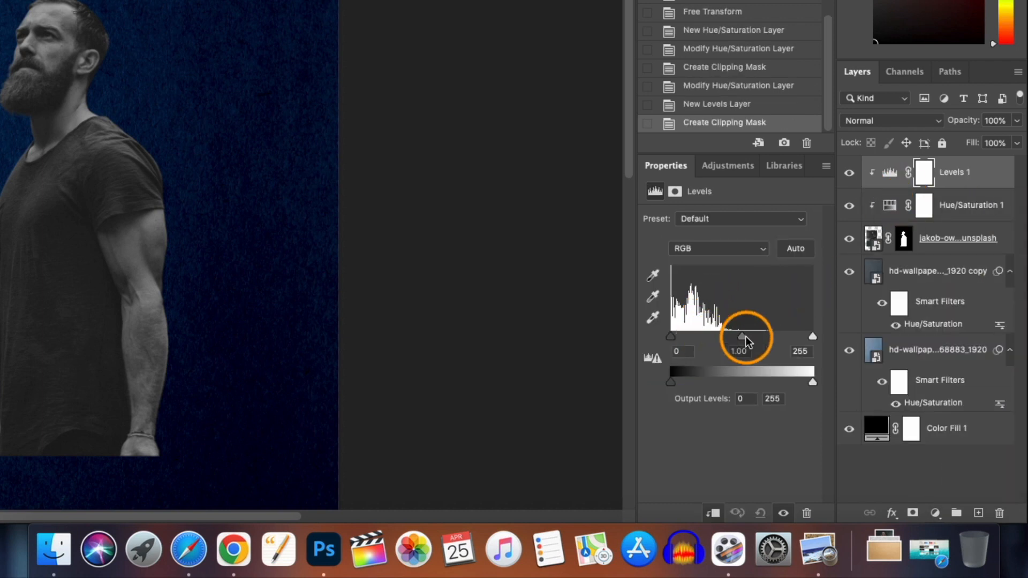
# - Increase the man's contrast in the Levels adjustment with input levels of 40, 1.15 and 127
pyautogui.moveTo(812, 339); pyautogui.dragTo(769, 341)
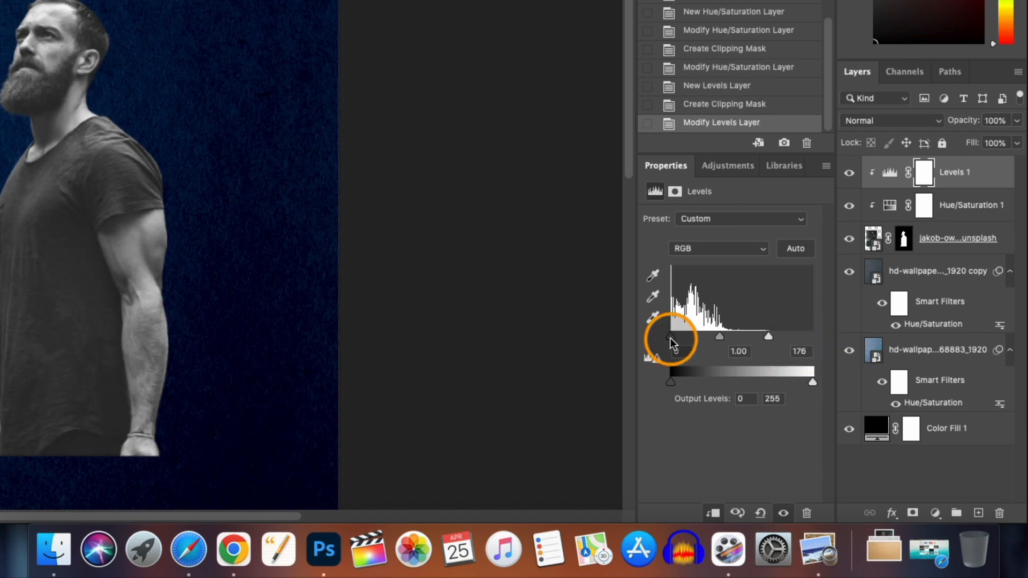
pyautogui.moveTo(671, 340); pyautogui.dragTo(690, 343)
pyautogui.moveTo(768, 338); pyautogui.dragTo(689, 336)
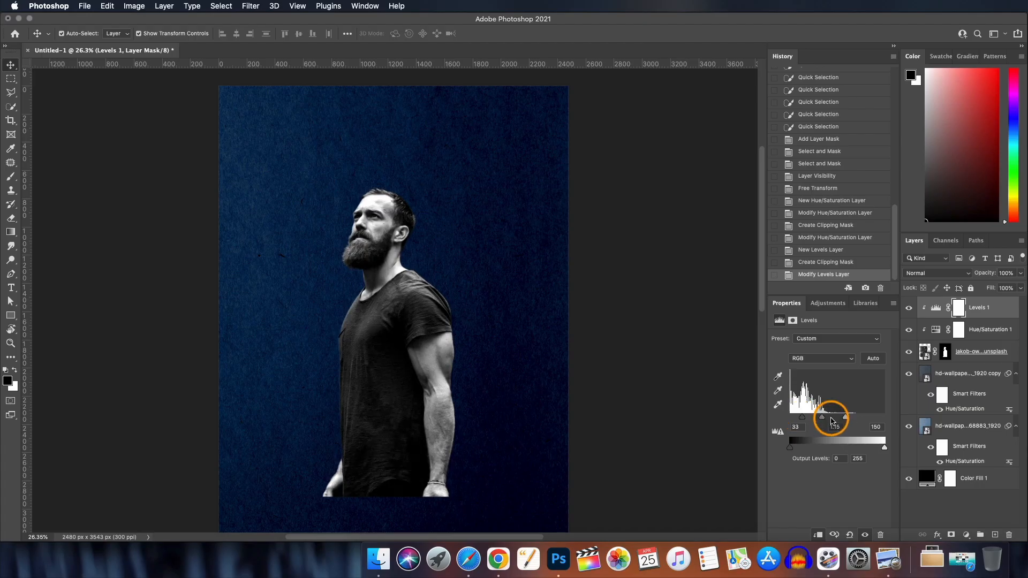
pyautogui.moveTo(845, 417); pyautogui.dragTo(804, 418)
pyautogui.scroll(-1, 488, 357)
pyautogui.scroll(2, 488, 357)
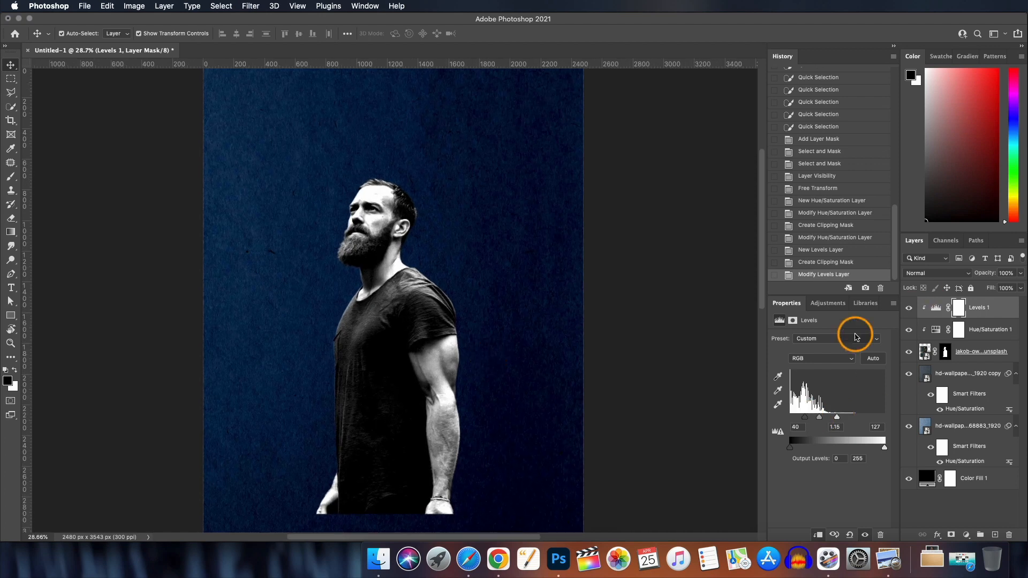
pyautogui.scroll(-1, 595, 329)
pyautogui.scroll(-1, 594, 329)
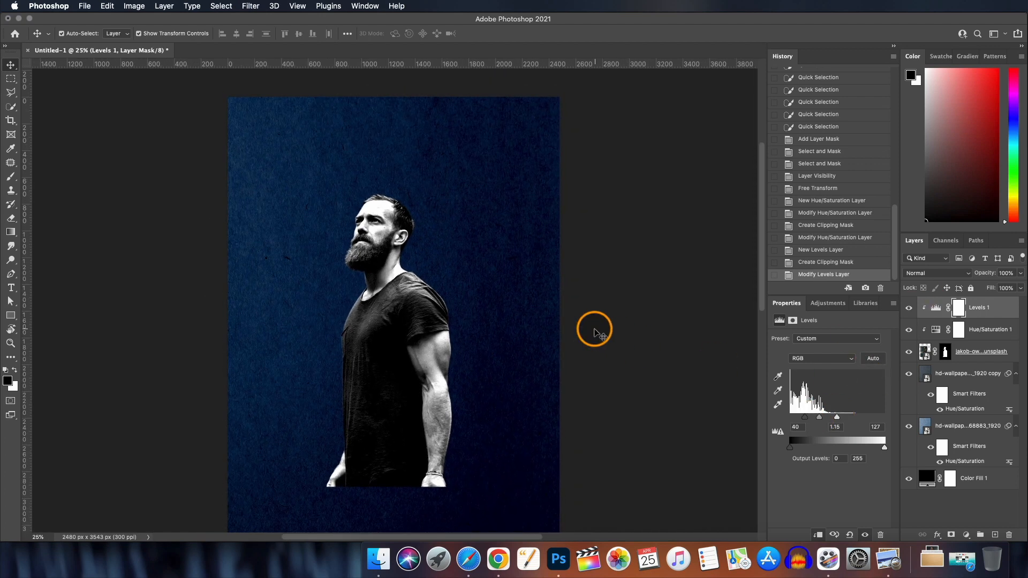
# - Rename the man's photo layer as Subject
pyautogui.doubleClick(978, 354)
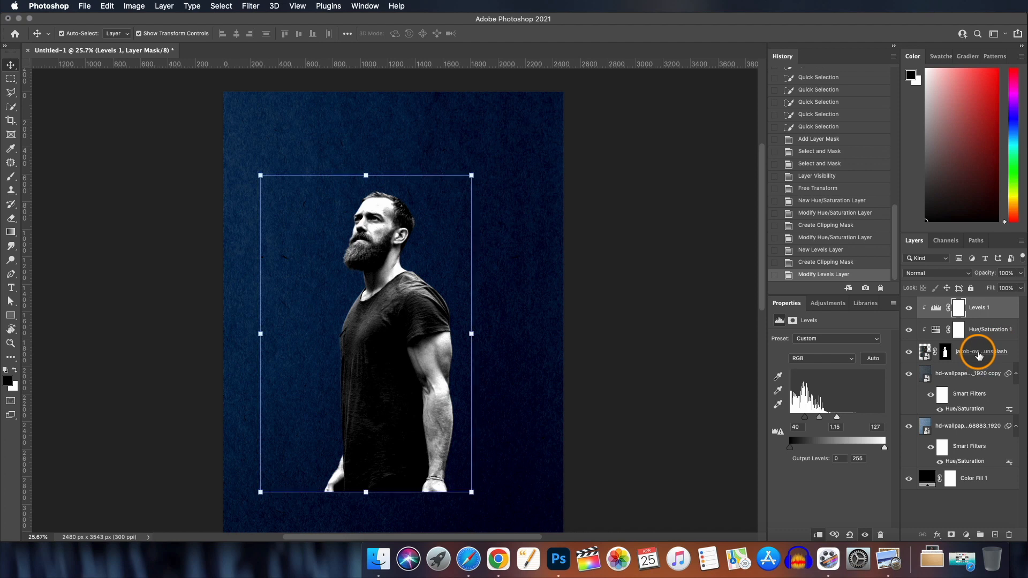
pyautogui.write('S')
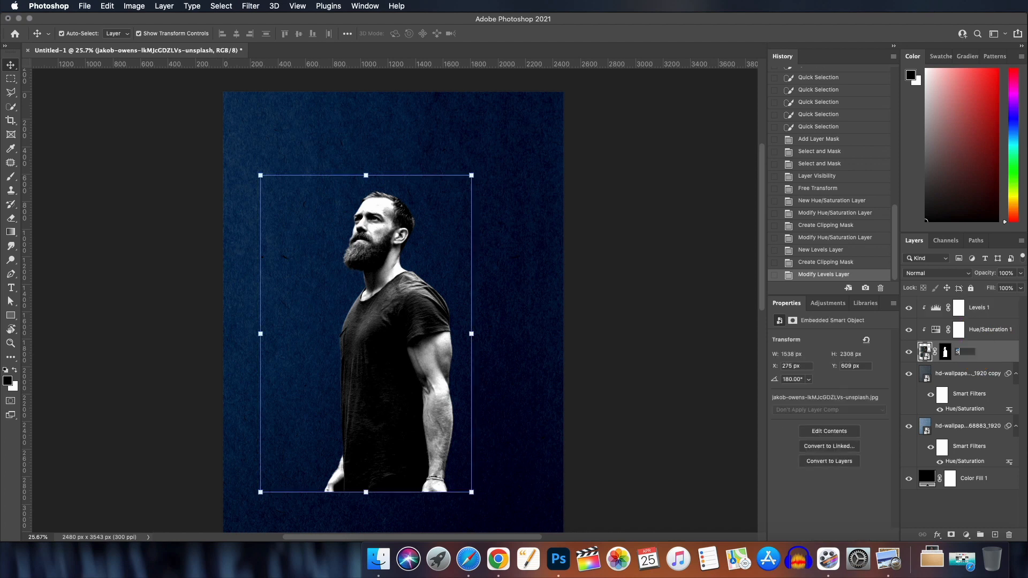
pyautogui.write('ubject')
pyautogui.click(955, 381)
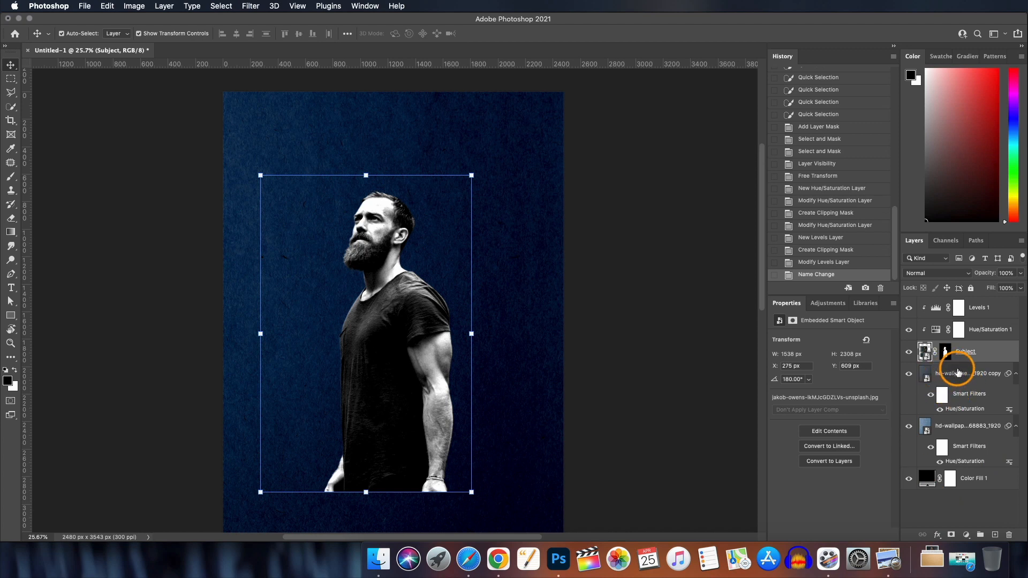
# - Group the two wallpaper texture layers with Color Fill 1 as Background and lock the group
pyautogui.click(958, 373)
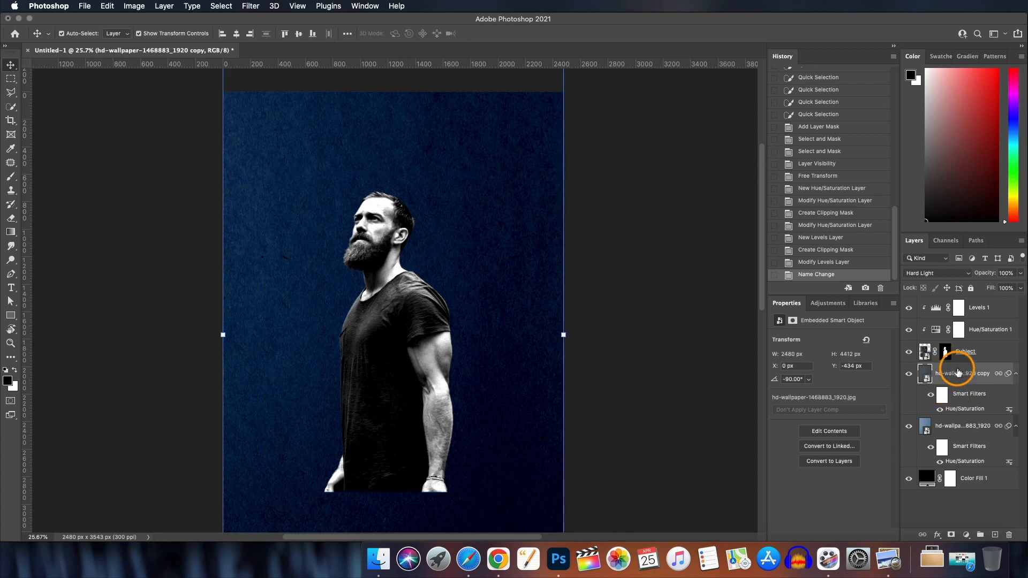
pyautogui.keyDown('shift'); pyautogui.click(972, 428); pyautogui.keyUp('shift')
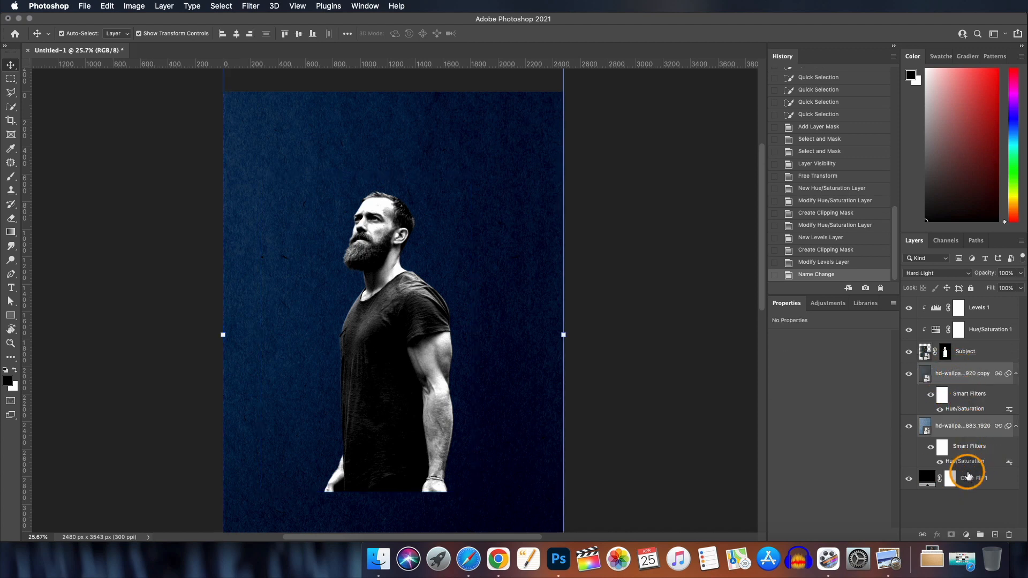
pyautogui.keyDown('shift'); pyautogui.click(969, 478); pyautogui.keyUp('shift')
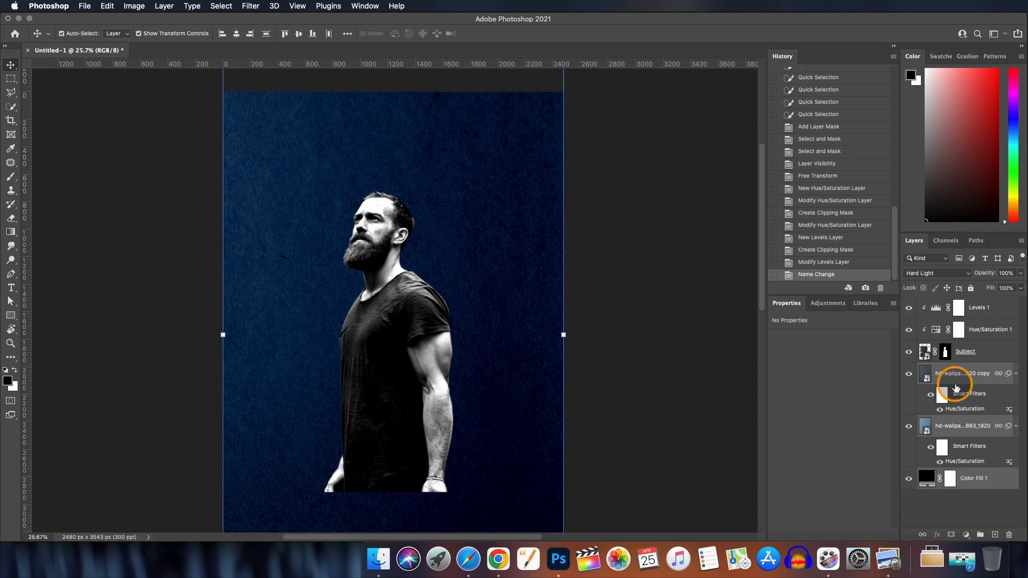
pyautogui.press('super+g')
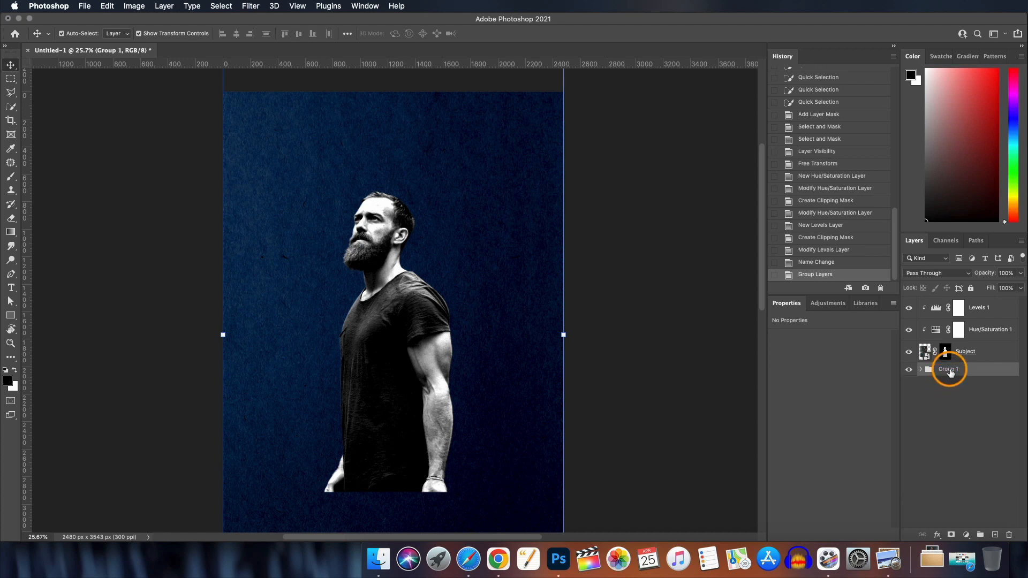
pyautogui.write('Background')
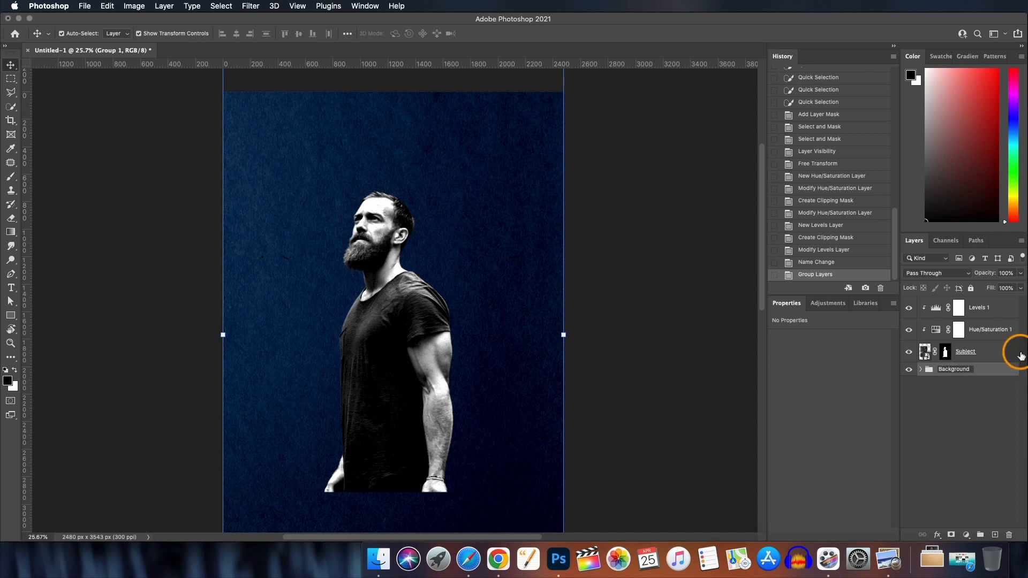
pyautogui.click(996, 373)
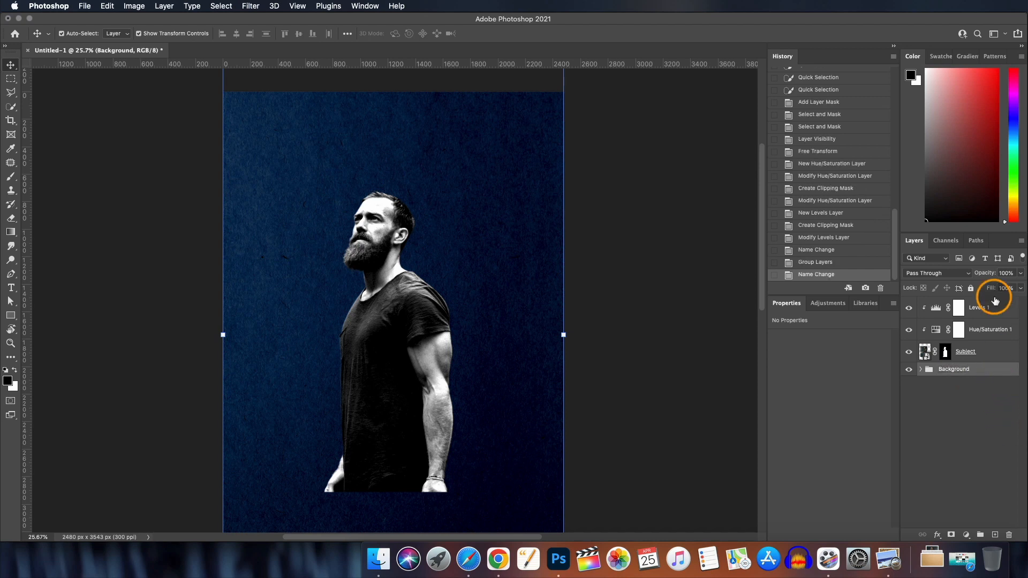
pyautogui.click(969, 290)
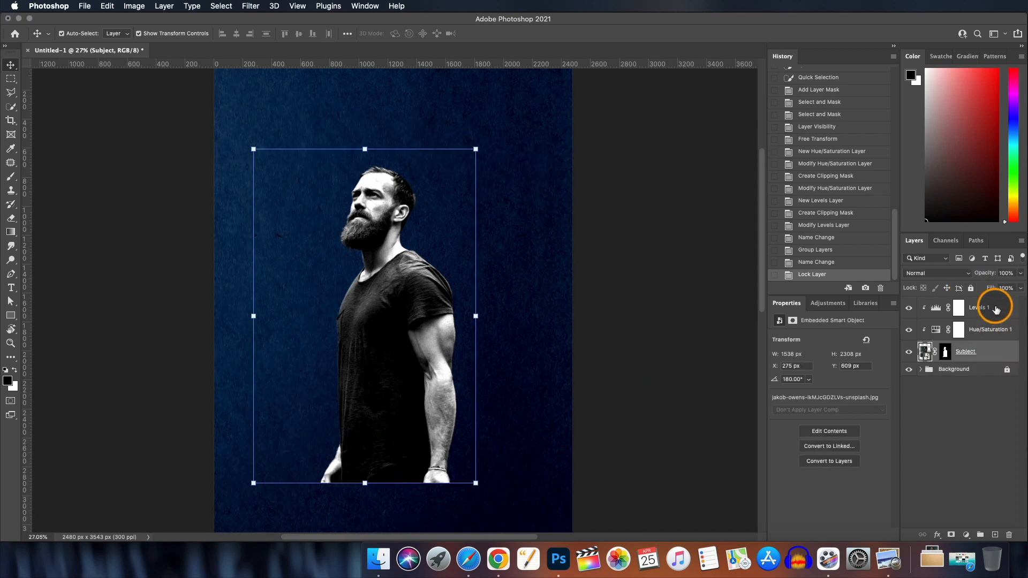
# - Convert the Subject layer and its two clipped adjustments into one smart object named Subject, and stack three copies above it
pyautogui.keyDown('shift'); pyautogui.click(998, 307); pyautogui.keyUp('shift')
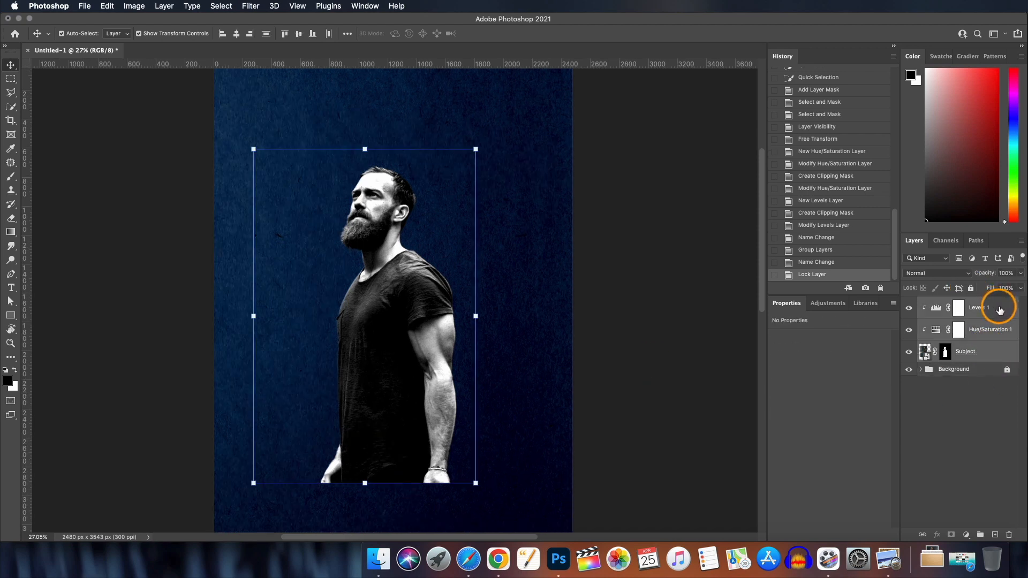
pyautogui.rightClick(1000, 307)
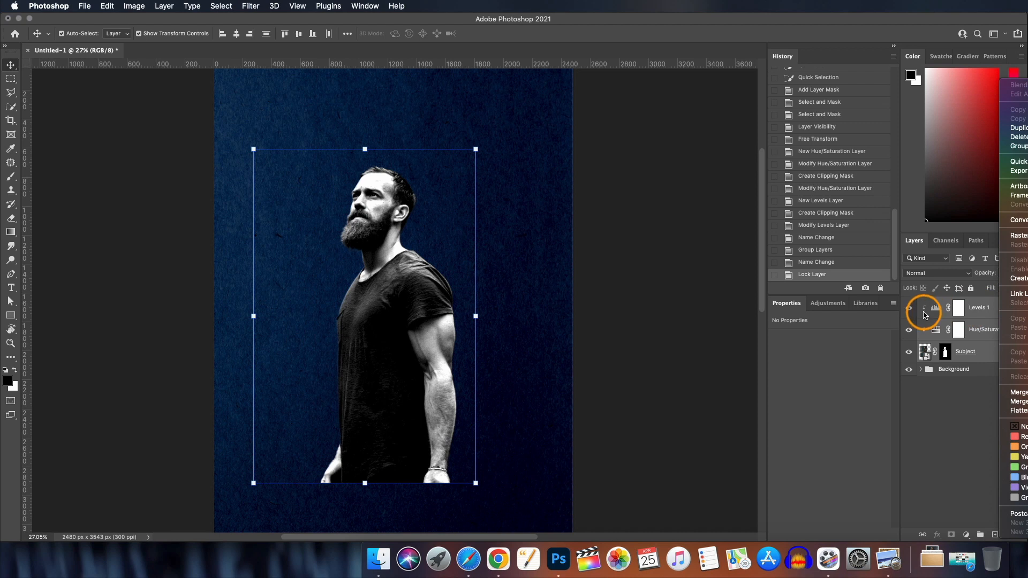
pyautogui.click(940, 266)
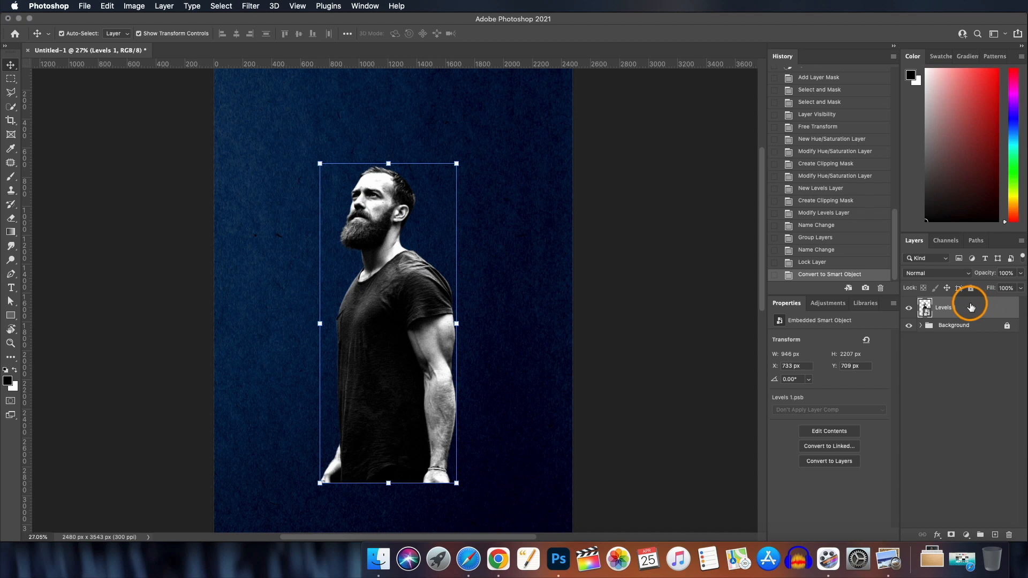
pyautogui.moveTo(971, 307); pyautogui.dragTo(984, 309)
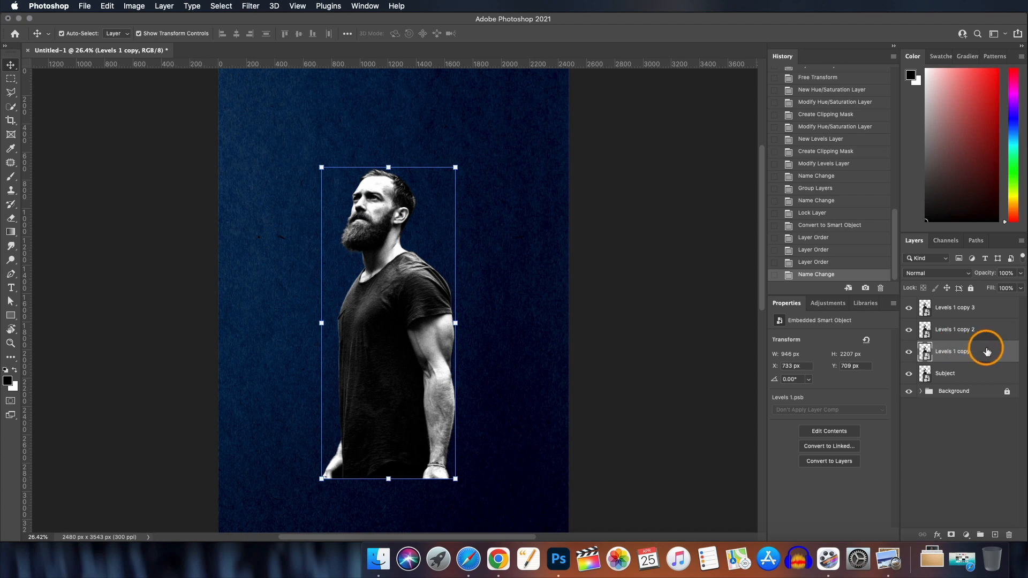
# - Restrict the lowest smart object copy, Levels 1 copy, to the red channel and rename it Subject Red
pyautogui.doubleClick(987, 351)
pyautogui.moveTo(845, 85); pyautogui.dragTo(823, 89)
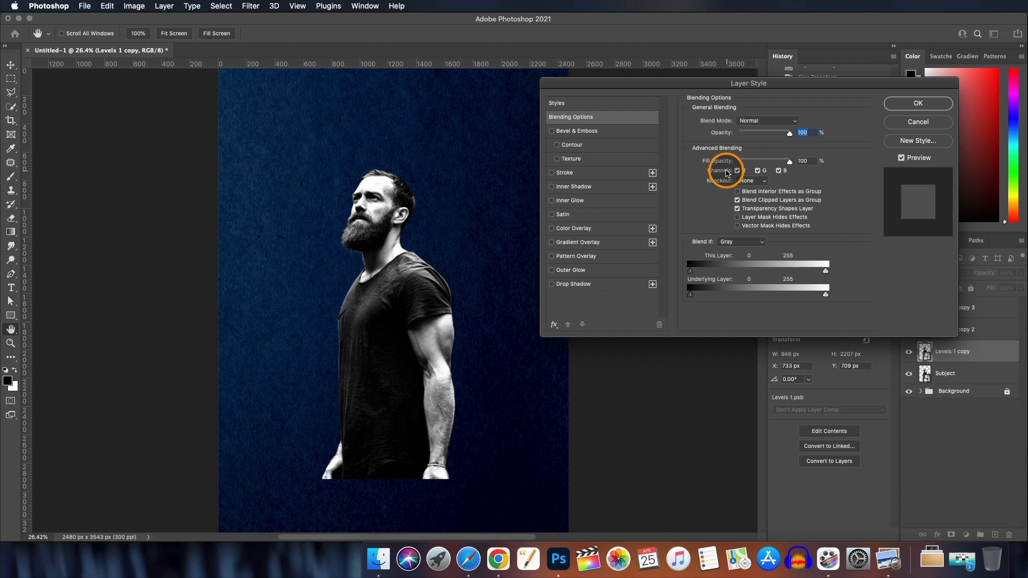
pyautogui.click(757, 170)
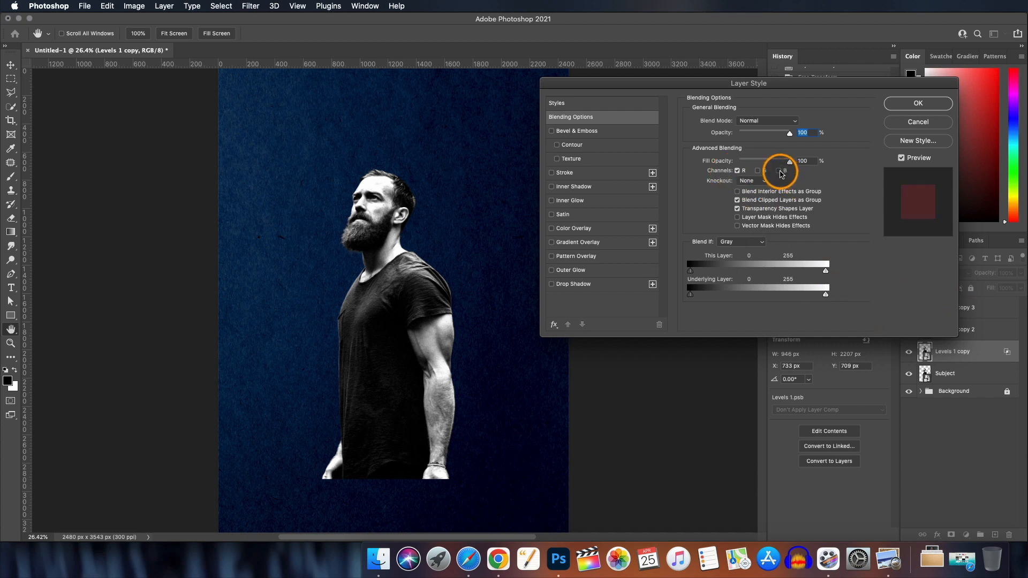
pyautogui.click(916, 103)
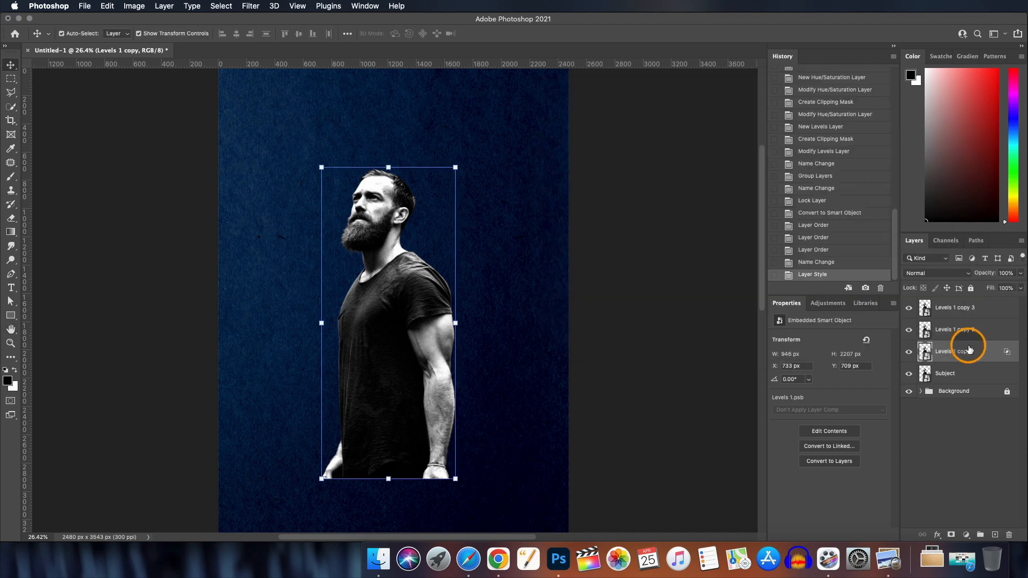
pyautogui.write('Subject Red')
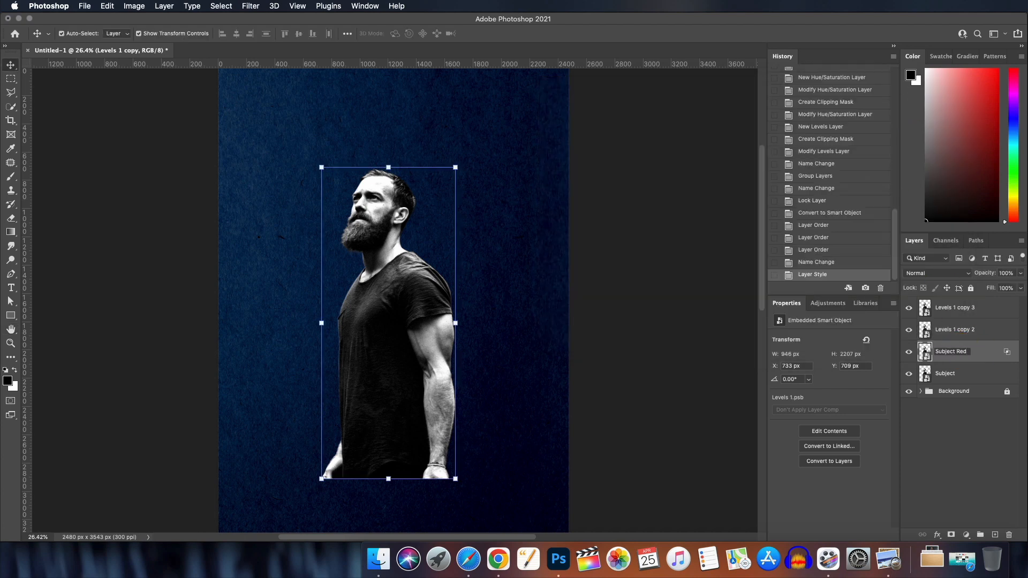
pyautogui.click(987, 420)
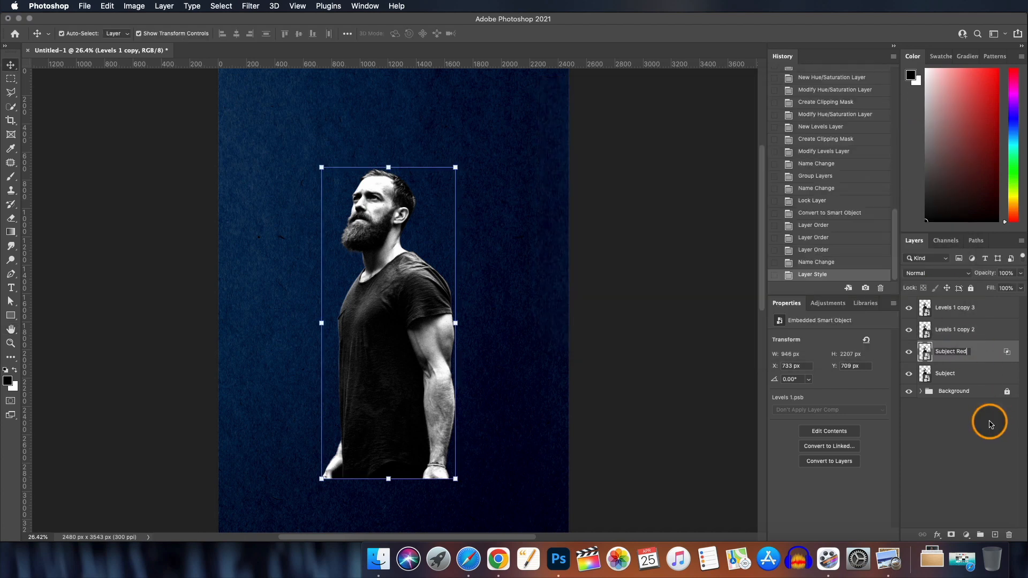
# - Restrict Levels 1 copy 2 to the green channel in its blending options and rename it Subject Green
pyautogui.doubleClick(1002, 326)
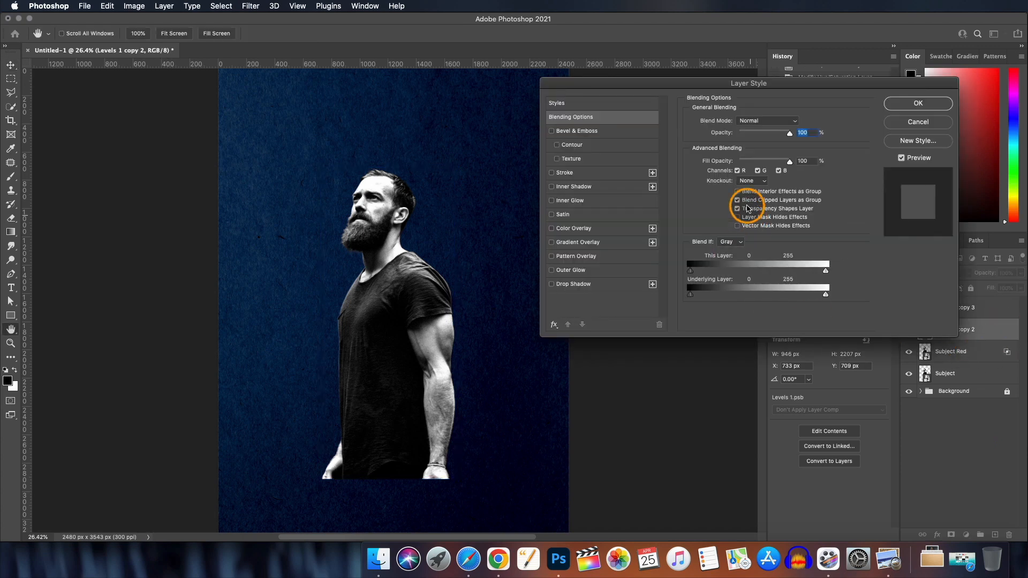
pyautogui.click(737, 170)
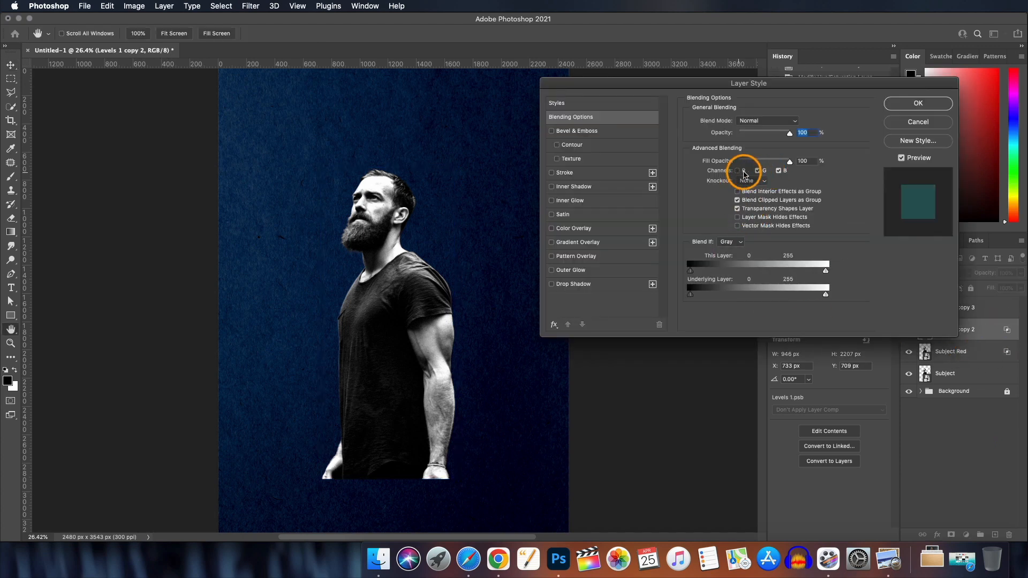
pyautogui.click(779, 171)
pyautogui.click(917, 102)
pyautogui.doubleClick(959, 330)
pyautogui.write('Subject Green')
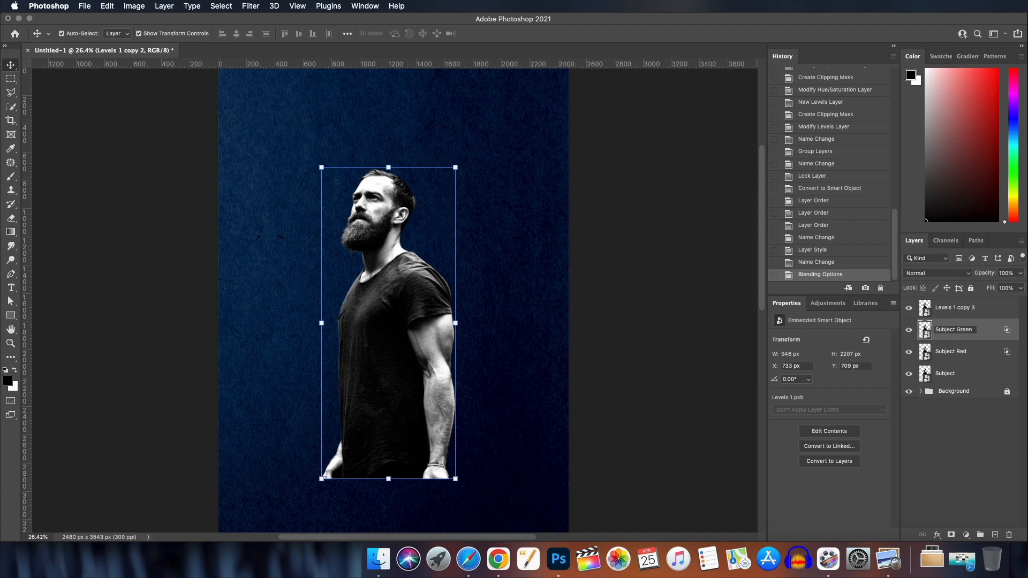
pyautogui.click(945, 423)
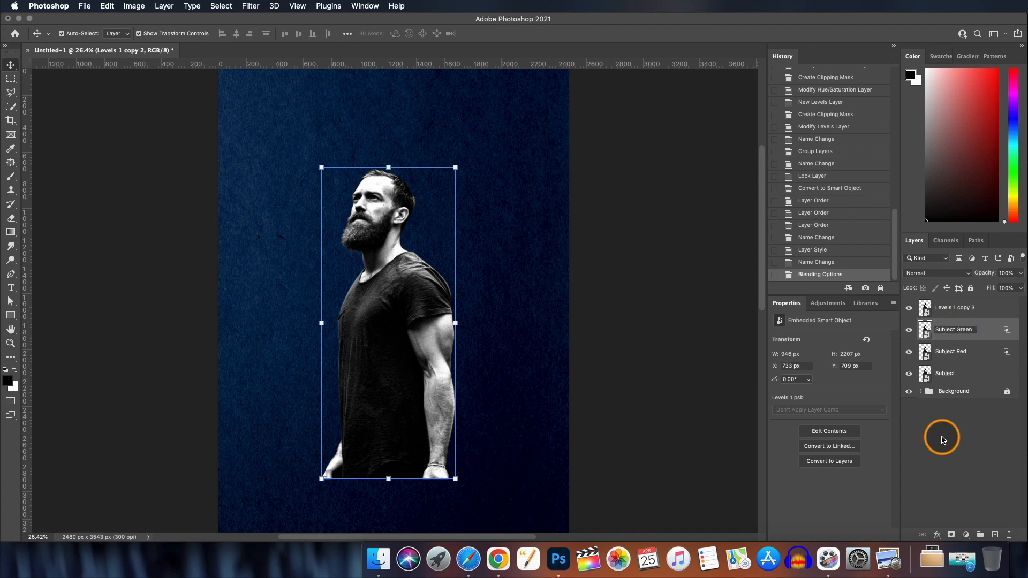
# - Restrict Levels 1 copy 3 to the blue channel in its blending options and rename it Subject Blue
pyautogui.doubleClick(990, 307)
pyautogui.click(738, 171)
pyautogui.click(759, 170)
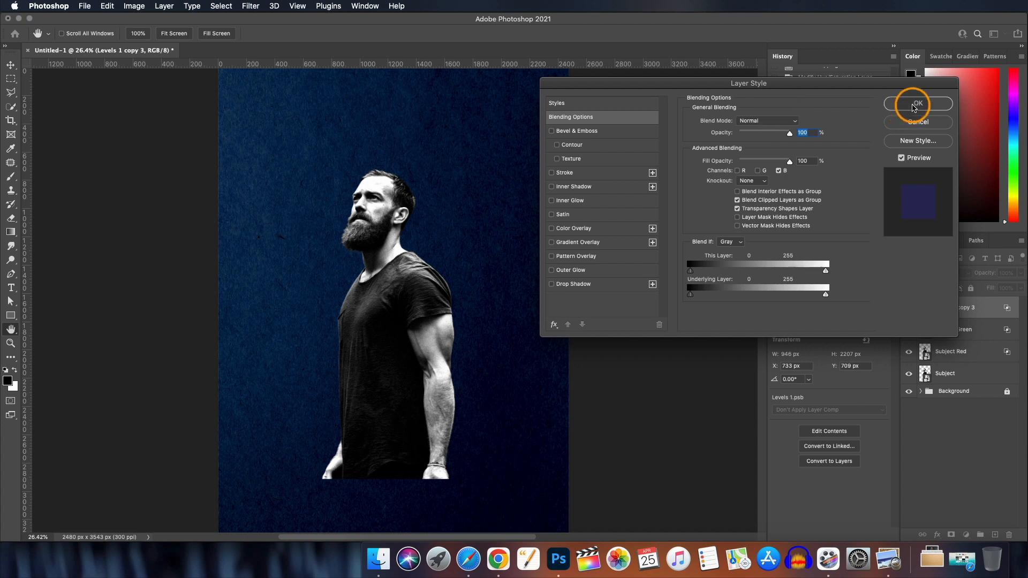
pyautogui.click(915, 103)
pyautogui.doubleClick(971, 307)
pyautogui.write('Subject')
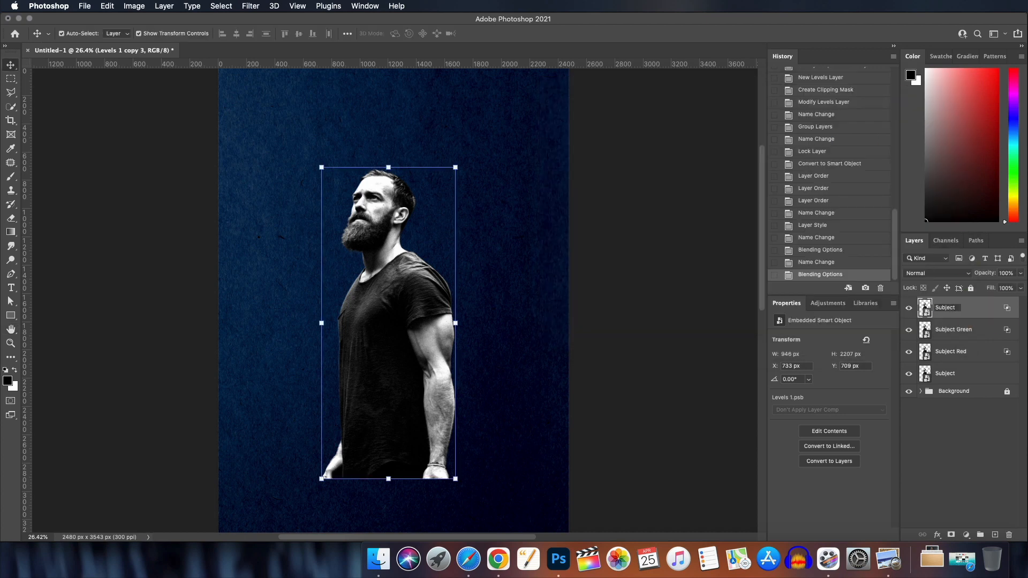
pyautogui.write(' Blue')
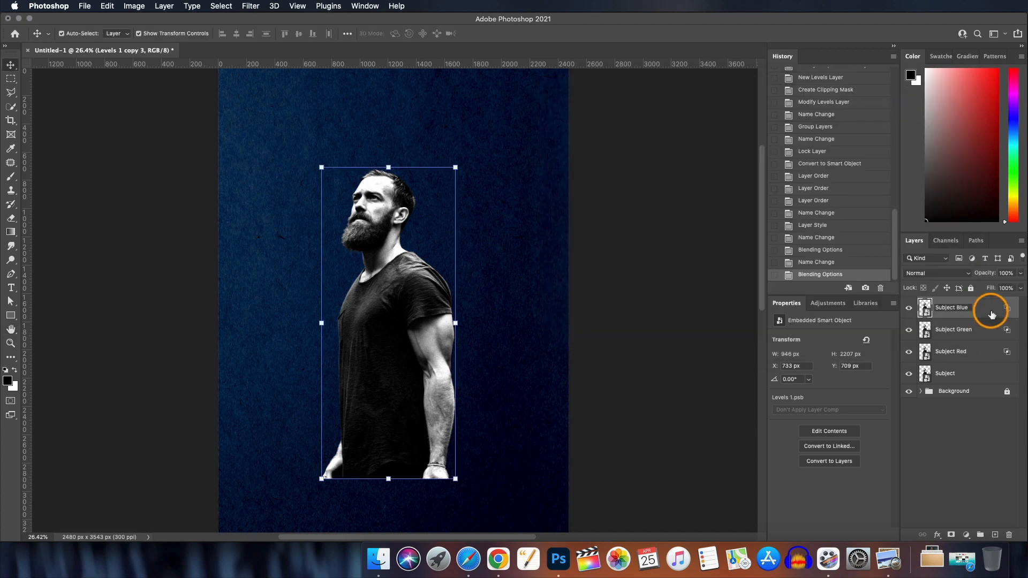
# - Nudge the Subject Red layer about 17 px to the left, to X 716 px, for a red channel offset
pyautogui.click(942, 358)
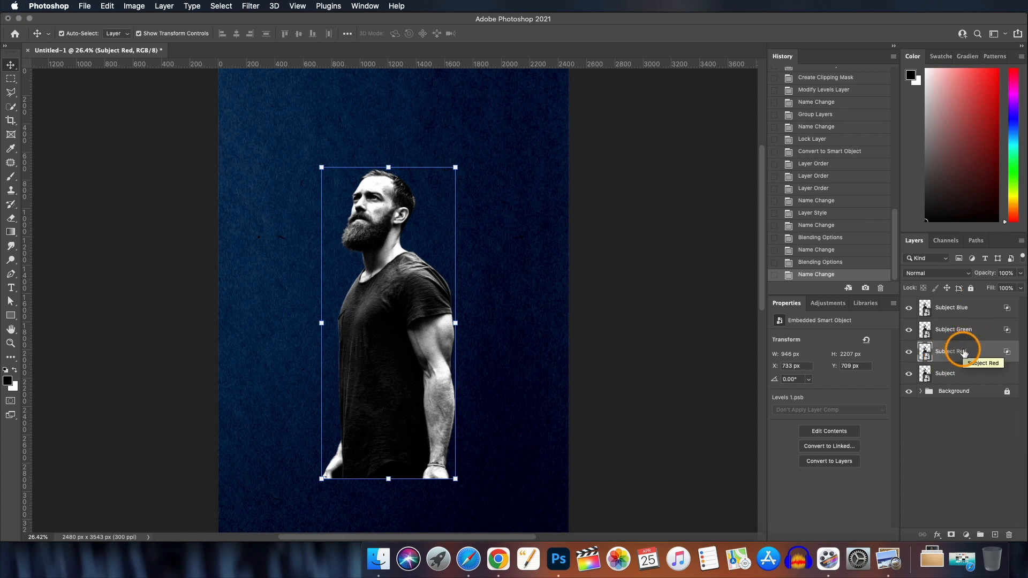
pyautogui.press('Left')
pyautogui.press('Left')
pyautogui.press('Left')
pyautogui.press('Left')
pyautogui.press('Left')
pyautogui.press('Left')
pyautogui.press('Left')
pyautogui.press('Left')
pyautogui.press('Left')
pyautogui.press('Left')
pyautogui.press('Left')
pyautogui.press('Left')
pyautogui.press('Left')
pyautogui.press('Left')
pyautogui.press('Left')
pyautogui.press('Left')
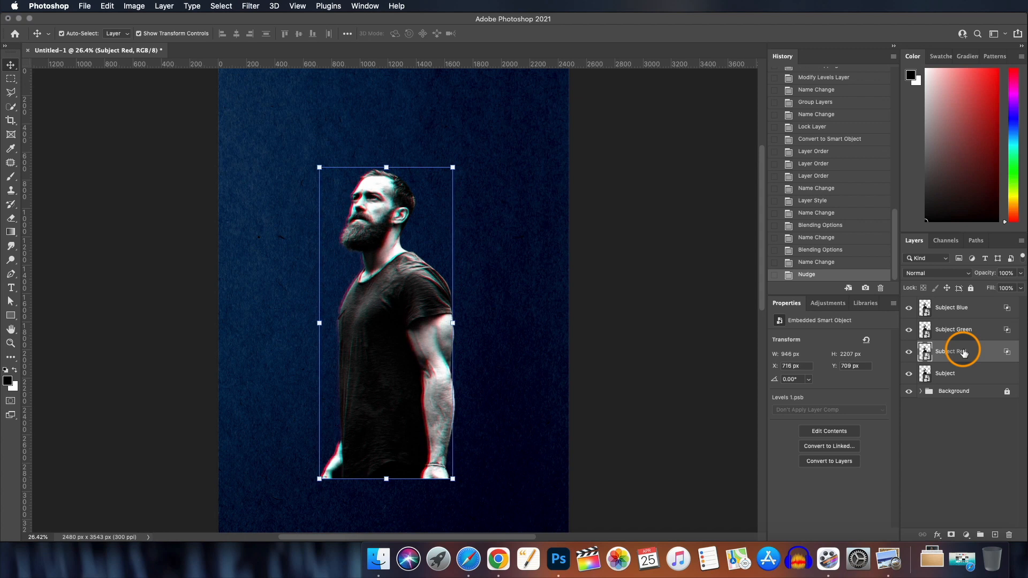
# - Nudge the Subject Green layer about 12 px to the right, to X 745 px, for a green channel offset
pyautogui.click(981, 336)
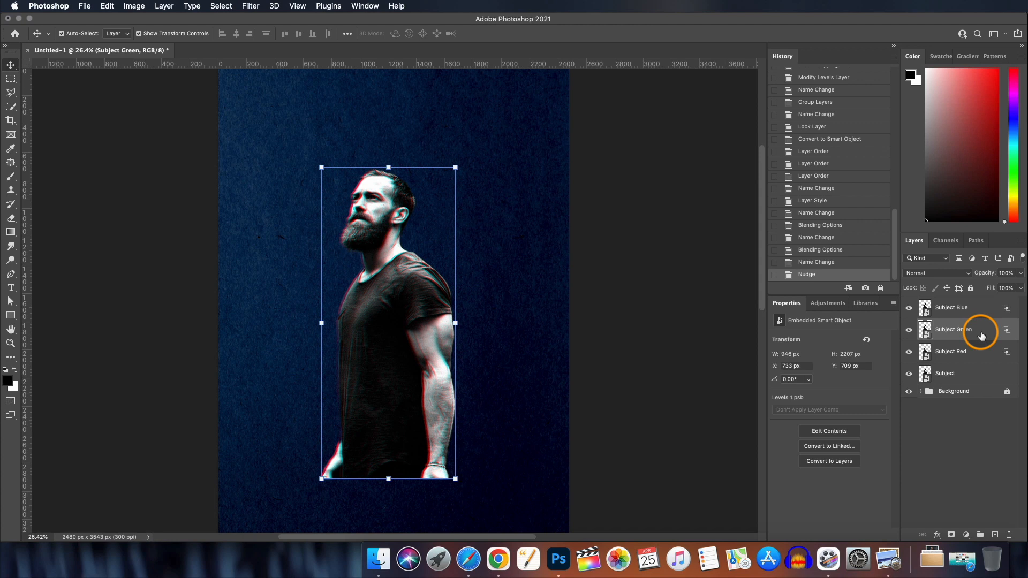
pyautogui.press('Left')
pyautogui.press('Left')
pyautogui.press('Left')
pyautogui.press('Left')
pyautogui.press('Left')
pyautogui.press('Left')
pyautogui.press('Left')
pyautogui.press('Left')
pyautogui.press('Left')
pyautogui.press('Left')
pyautogui.press('Left')
pyautogui.press('Left')
pyautogui.press('Left')
pyautogui.press('Left')
pyautogui.press('Left')
pyautogui.press('Left')
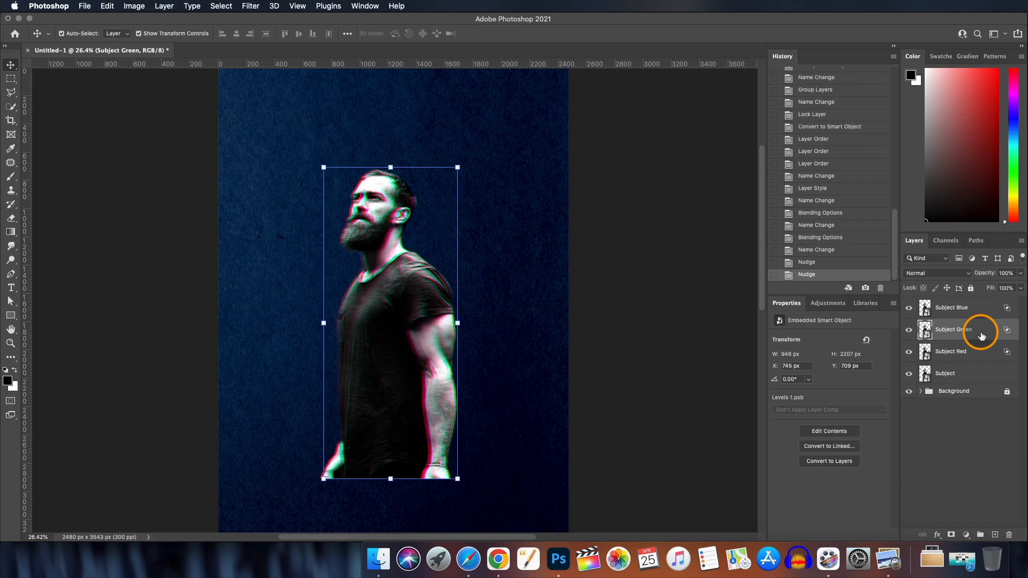
# - Nudge the Subject Blue layer slightly up and about 32 px to the right, to X 765 px and Y 708 px
pyautogui.click(972, 315)
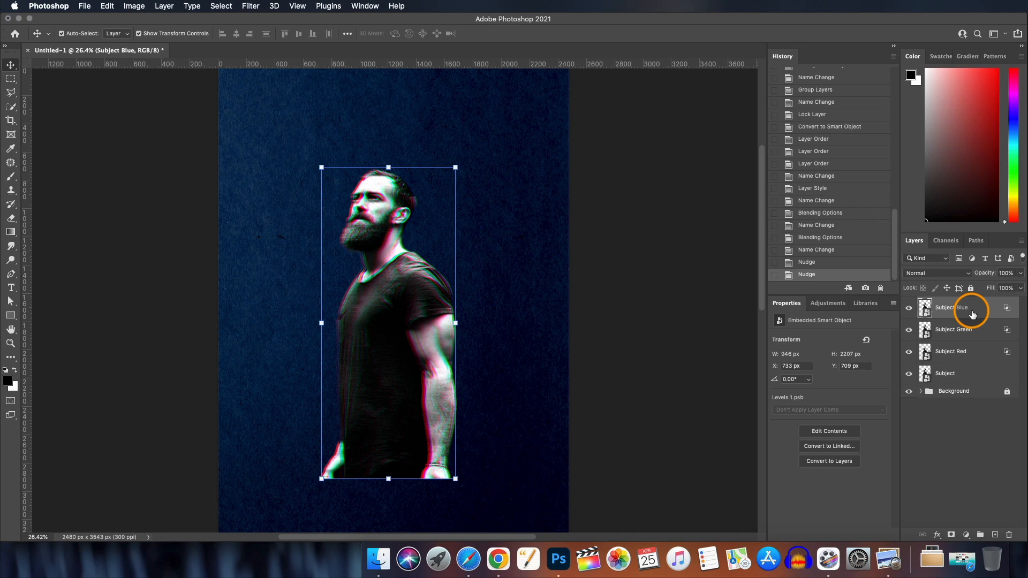
pyautogui.press('Up')
pyautogui.press('Up')
pyautogui.press('Up')
pyautogui.press('Up')
pyautogui.press('Up')
pyautogui.press('Up')
pyautogui.press('Up')
pyautogui.press('Up')
pyautogui.press('Up')
pyautogui.press('Up')
pyautogui.press('Up')
pyautogui.press('Up')
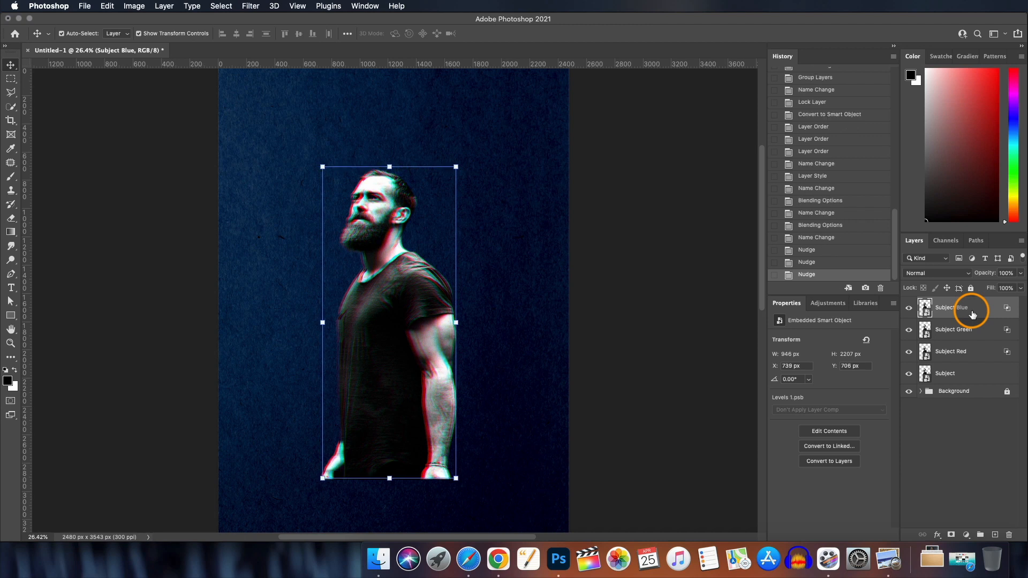
pyautogui.press('Right')
pyautogui.press('Right')
pyautogui.press('Right')
pyautogui.press('Right')
pyautogui.press('Right')
pyautogui.press('Right')
pyautogui.press('Right')
pyautogui.press('Right')
pyautogui.press('Right')
pyautogui.press('Right')
pyautogui.press('Right')
pyautogui.press('Right')
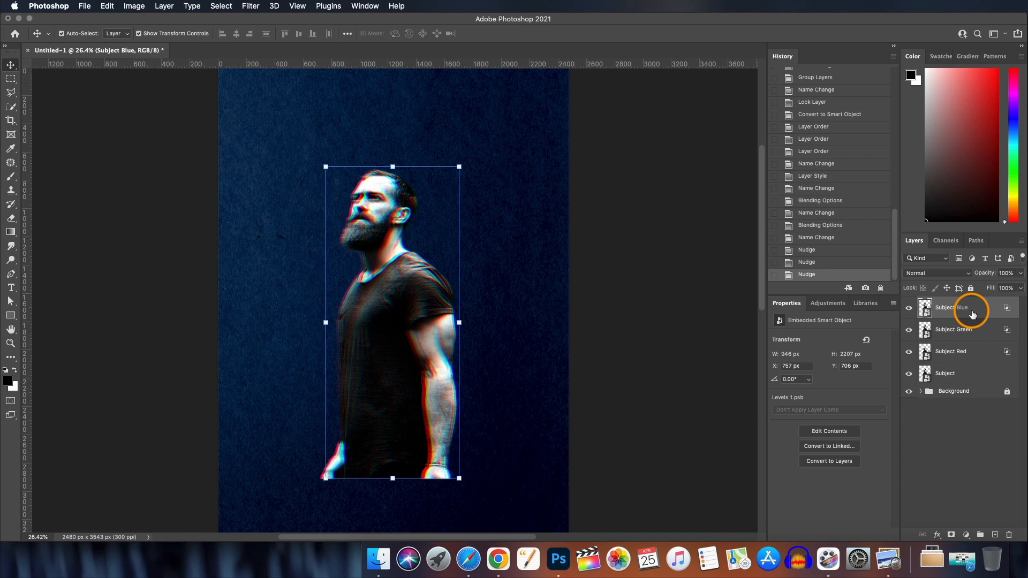
pyautogui.press('Right')
pyautogui.press('Right')
pyautogui.press('Right')
# - Group the Subject layer with its red, green and blue channel layers and name the group Subject Glitch
pyautogui.scroll(1, 973, 315)
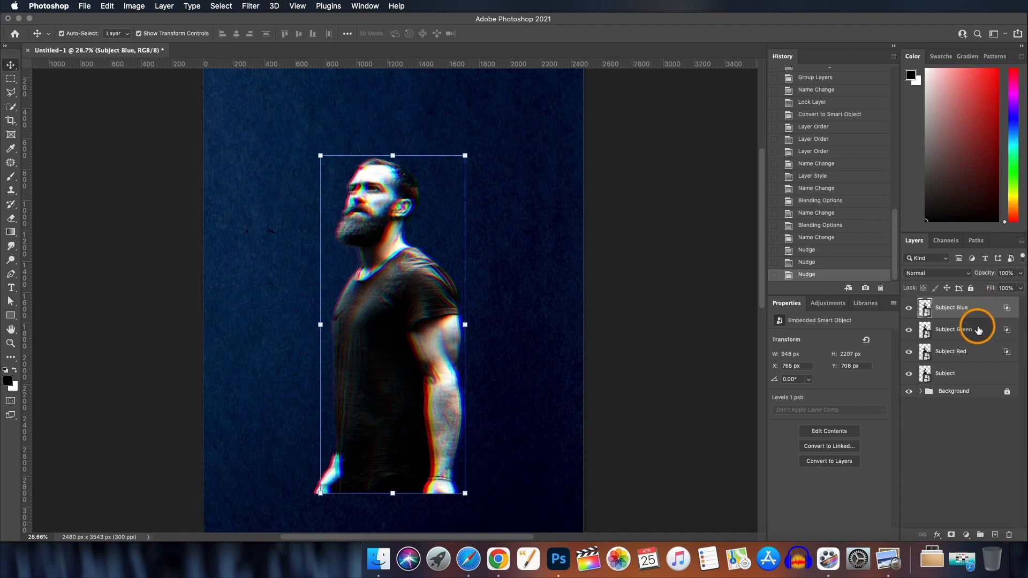
pyautogui.keyDown('shift'); pyautogui.click(979, 330); pyautogui.keyUp('shift')
pyautogui.keyDown('shift'); pyautogui.click(976, 351); pyautogui.keyUp('shift')
pyautogui.keyDown('shift'); pyautogui.click(982, 373); pyautogui.keyUp('shift')
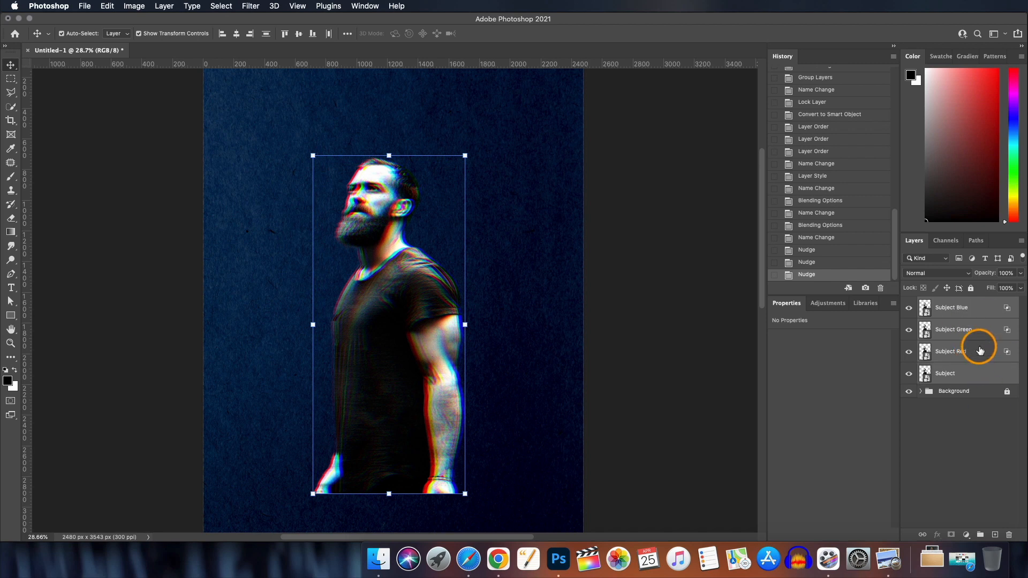
pyautogui.press('super+g')
pyautogui.write('Su')
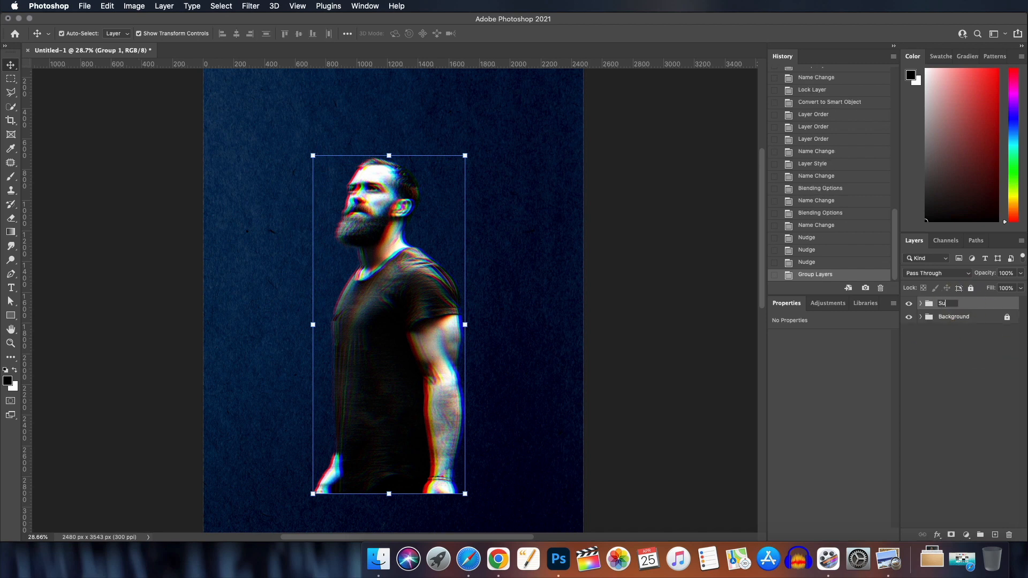
pyautogui.write('bject Glitch')
pyautogui.click(981, 306)
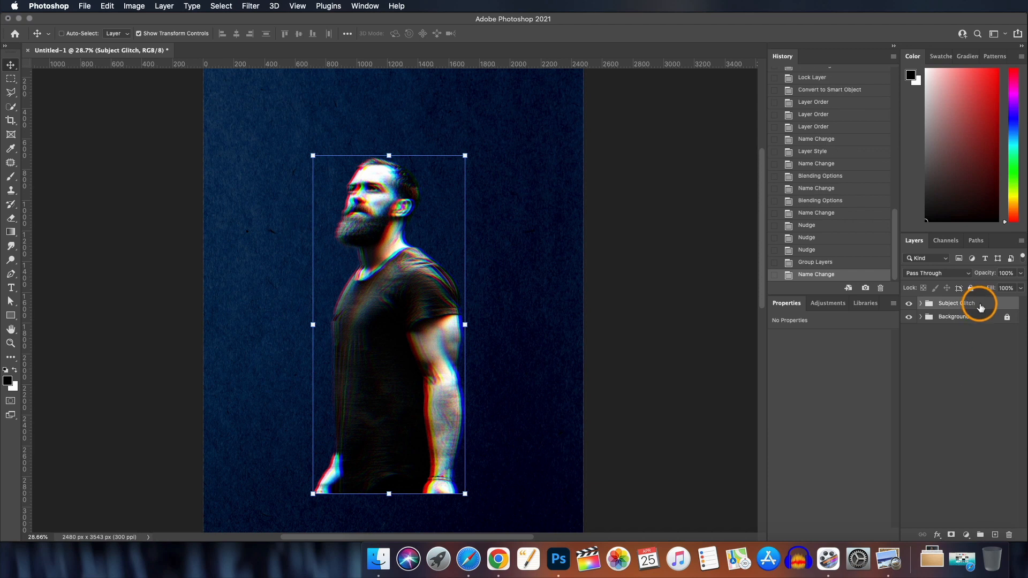
# - Convert a duplicate of the Subject Glitch group to a smart object and hide the original group
pyautogui.press('super+j')
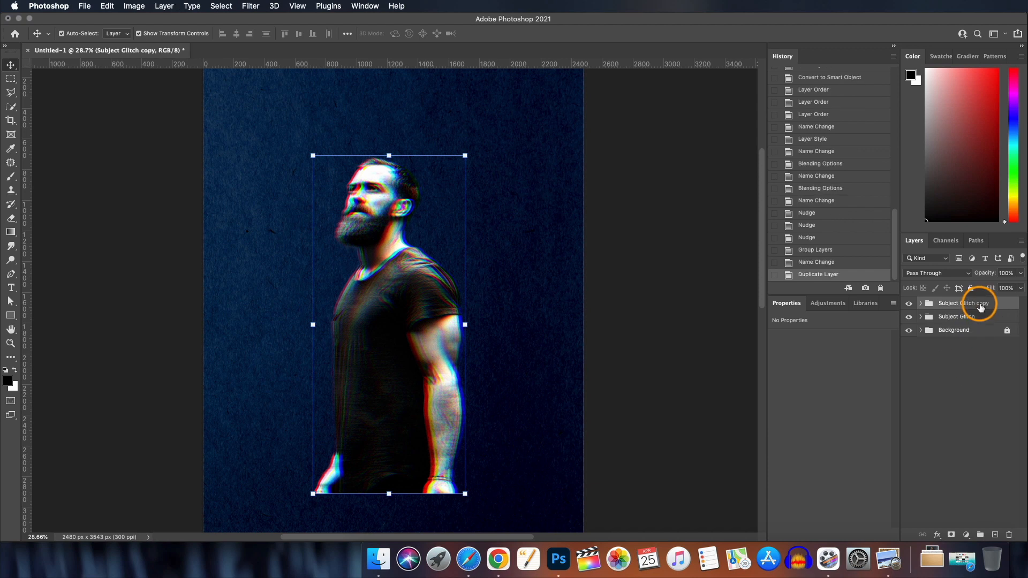
pyautogui.click(908, 317)
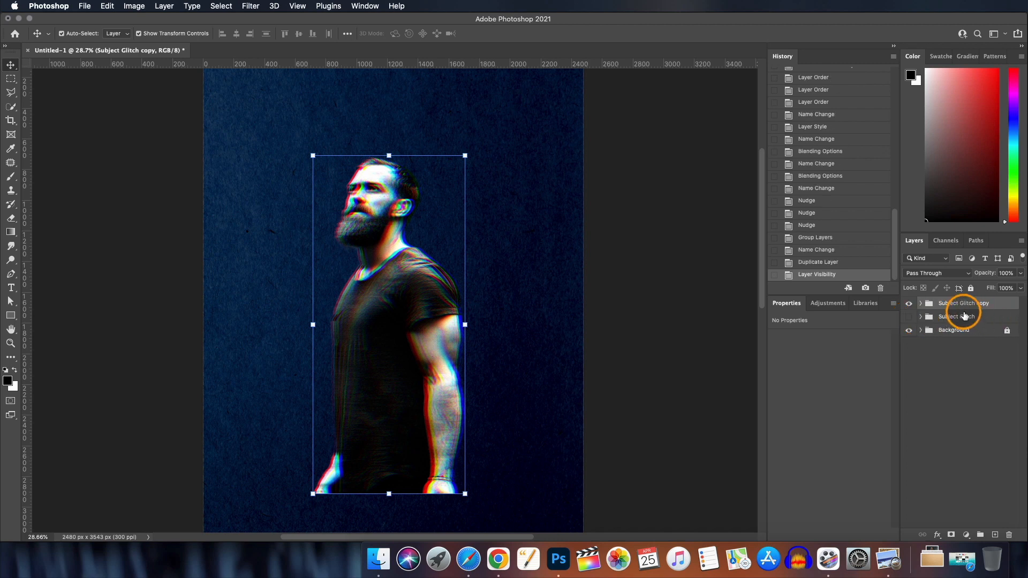
pyautogui.rightClick(1001, 303)
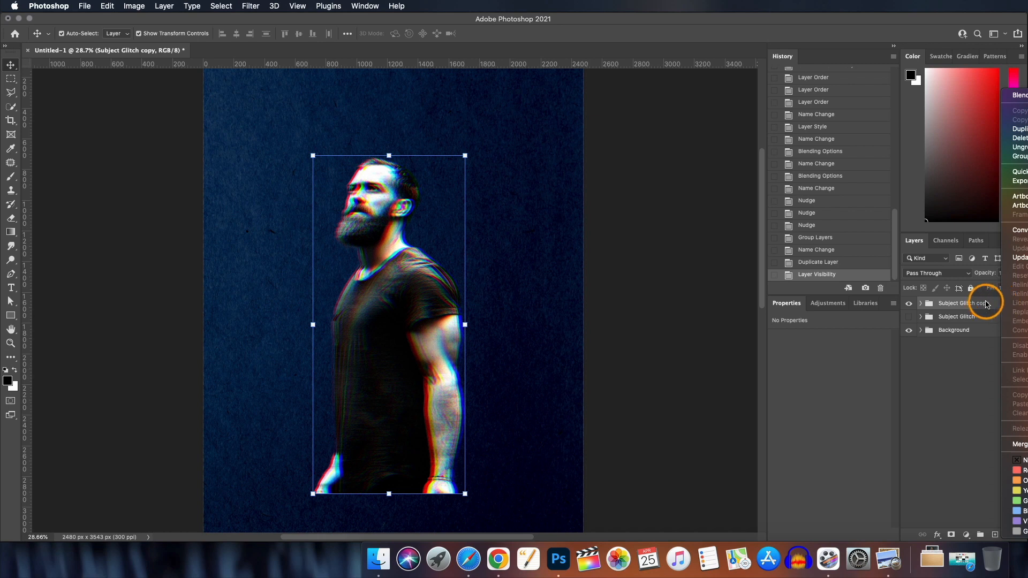
pyautogui.click(1007, 230)
# - Copy a strip of about 262 × 41 px from the man's shoulder to a new layer and shift it about 65 px right
pyautogui.scroll(3, 500, 328)
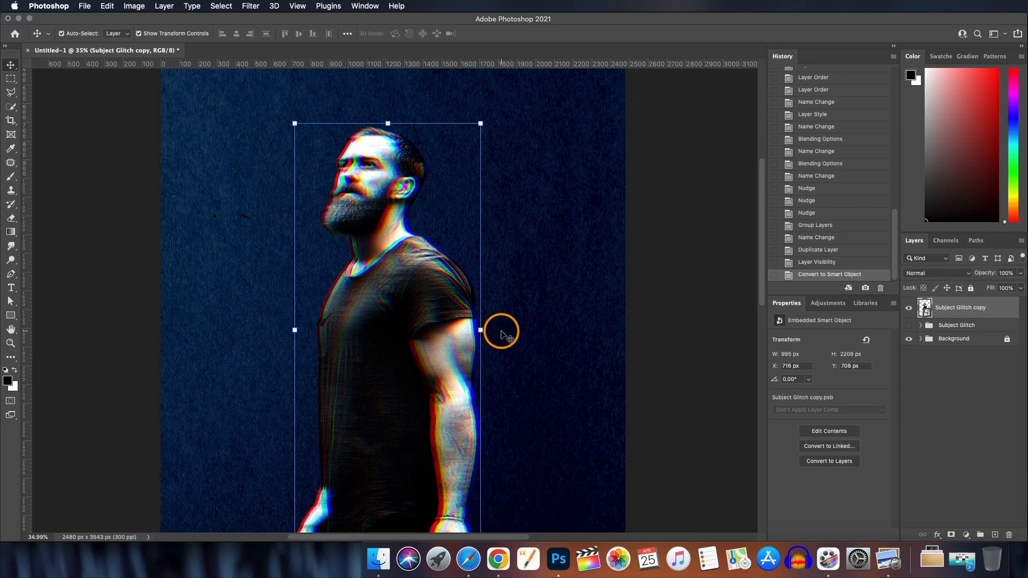
pyautogui.scroll(-2, 487, 309)
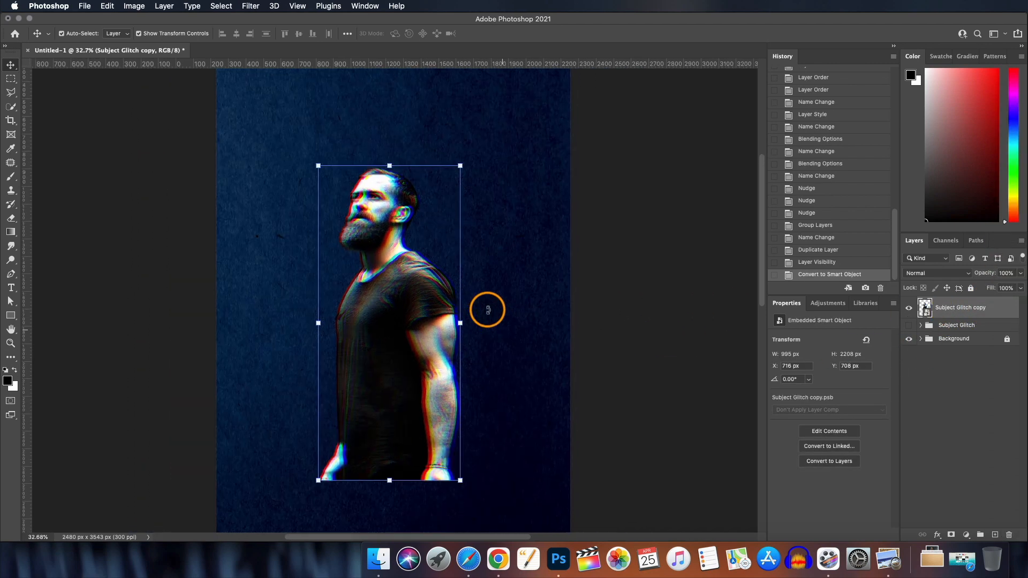
pyautogui.scroll(-3, 488, 310)
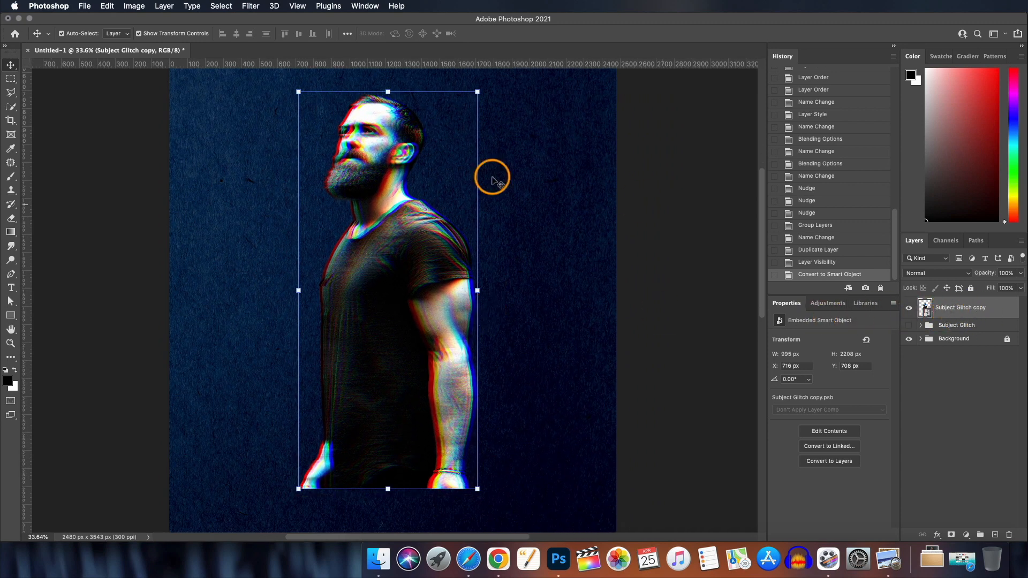
pyautogui.click(10, 78)
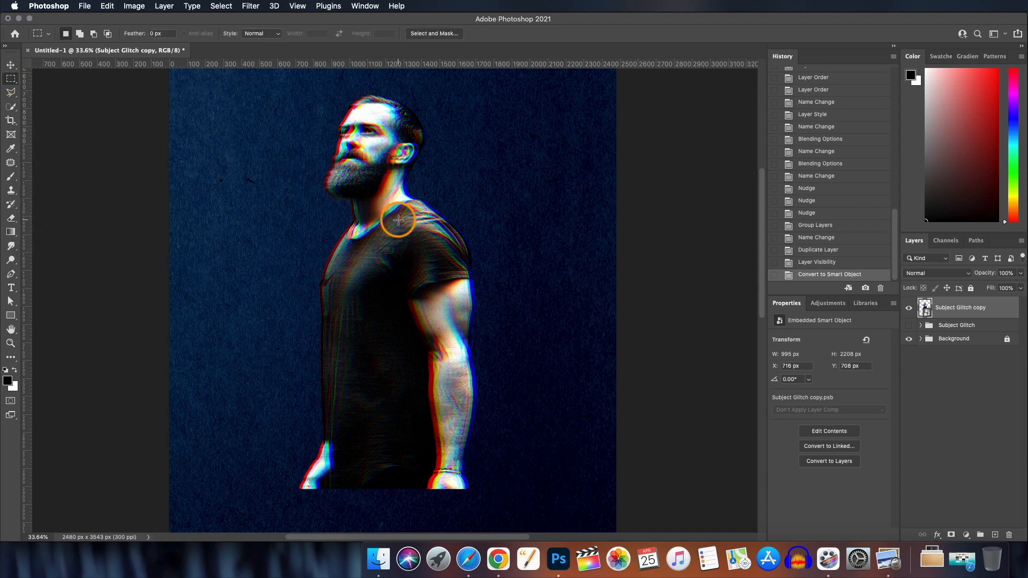
pyautogui.moveTo(397, 219); pyautogui.dragTo(445, 225)
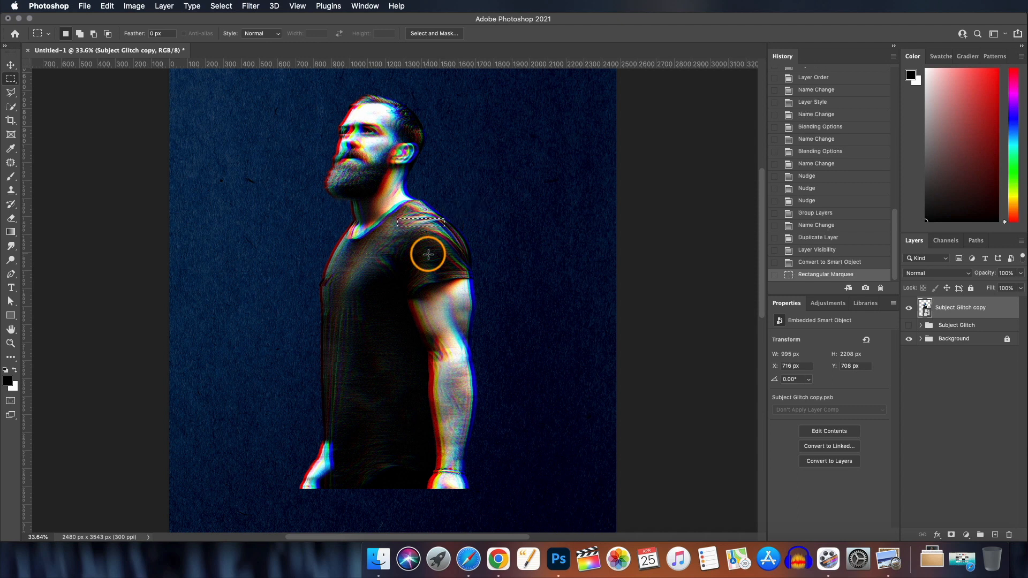
pyautogui.press('super+j')
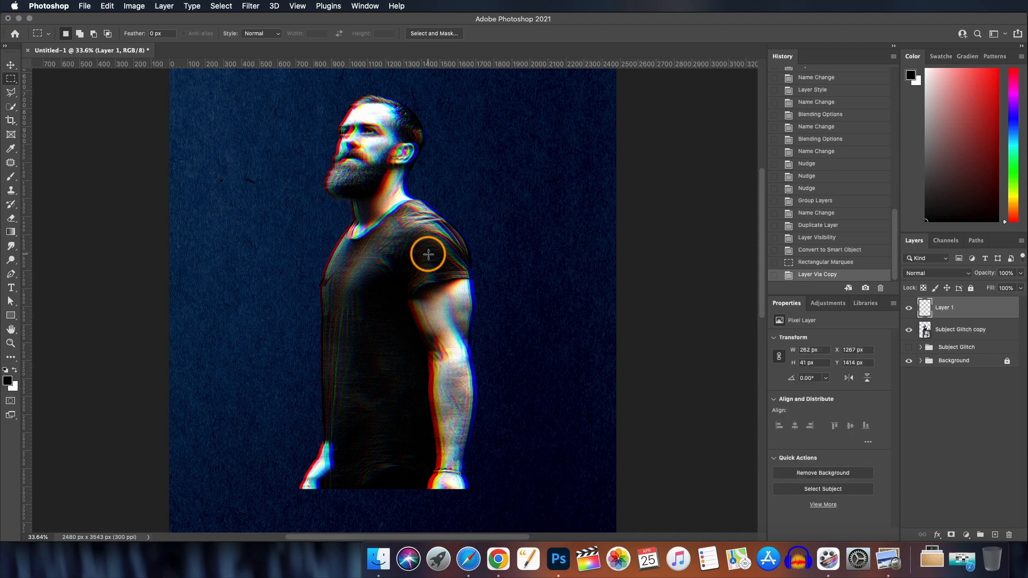
pyautogui.press('super+t')
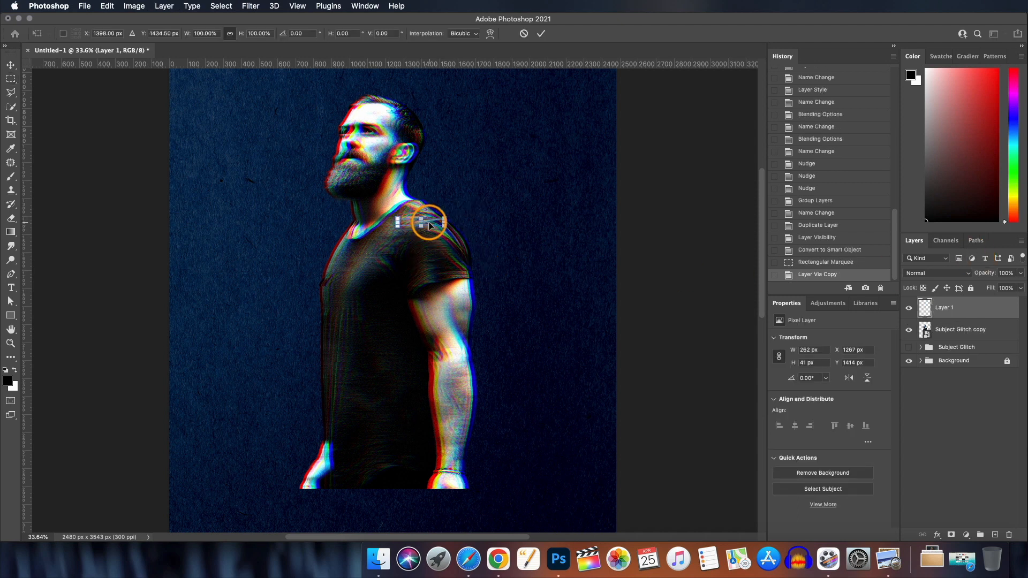
pyautogui.moveTo(431, 223); pyautogui.dragTo(442, 225)
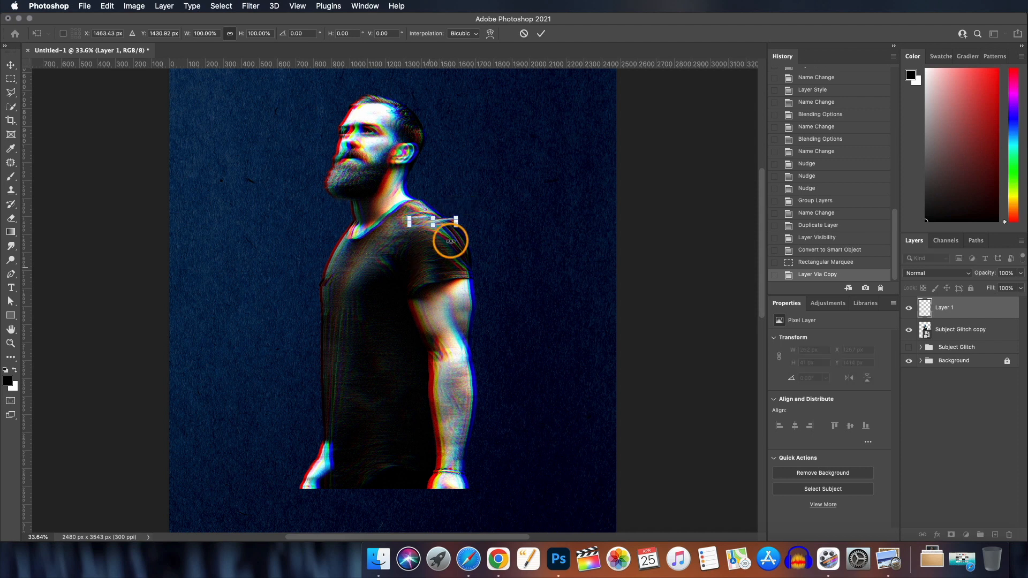
pyautogui.click(540, 34)
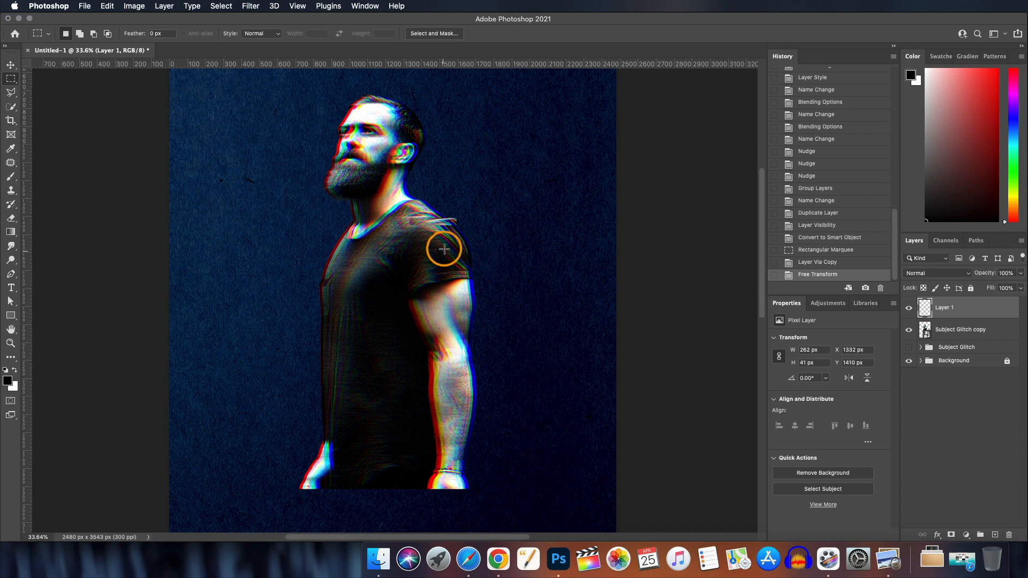
# - Copy a thin strip across the T-shirt sleeve from Subject Glitch copy to a new layer and shift it right
pyautogui.click(946, 331)
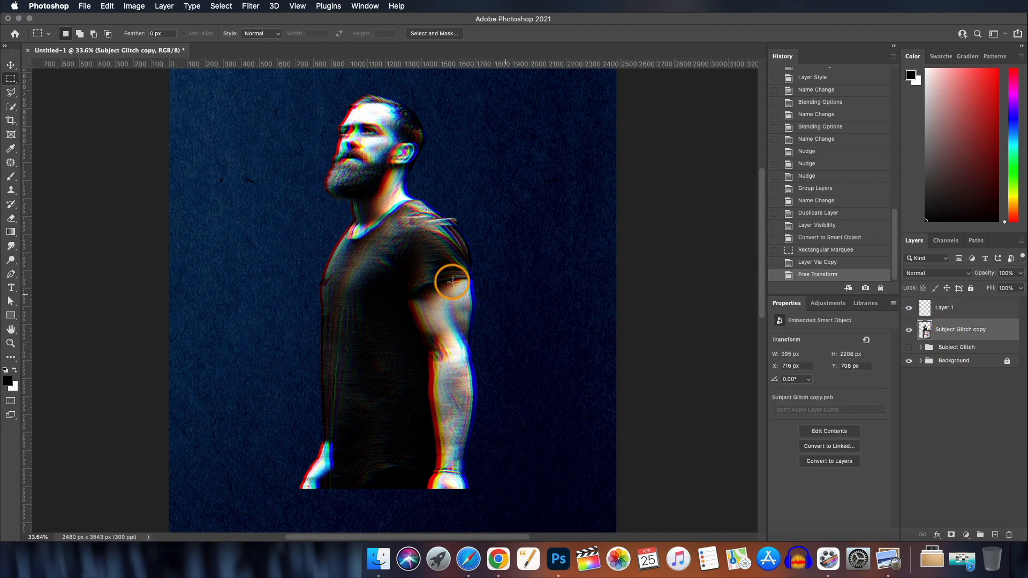
pyautogui.moveTo(399, 249); pyautogui.dragTo(466, 252)
pyautogui.press('super+j')
pyautogui.press('super+t')
pyautogui.press('Return')
# - Copy two thin strips from the T-shirt's front edge at chest height to separate layers and shift both left
pyautogui.moveTo(336, 249)
pyautogui.mouseDown()
pyautogui.moveTo(383, 255)
pyautogui.moveTo(341, 254)
pyautogui.moveTo(385, 289)
pyautogui.moveTo(333, 287)
pyautogui.mouseUp()
pyautogui.press('super+j')
pyautogui.press('super+t')
pyautogui.press('Return')
pyautogui.press('super+j')
pyautogui.press('super+t')
pyautogui.press('Return')
# - Copy a strip of about 206 × 35 px from the beard to a new layer and shift it left
pyautogui.click(959, 395)
pyautogui.moveTo(326, 181)
pyautogui.mouseDown()
pyautogui.moveTo(363, 187)
pyautogui.moveTo(327, 179)
pyautogui.mouseUp()
pyautogui.press('super+j')
pyautogui.press('super+t')
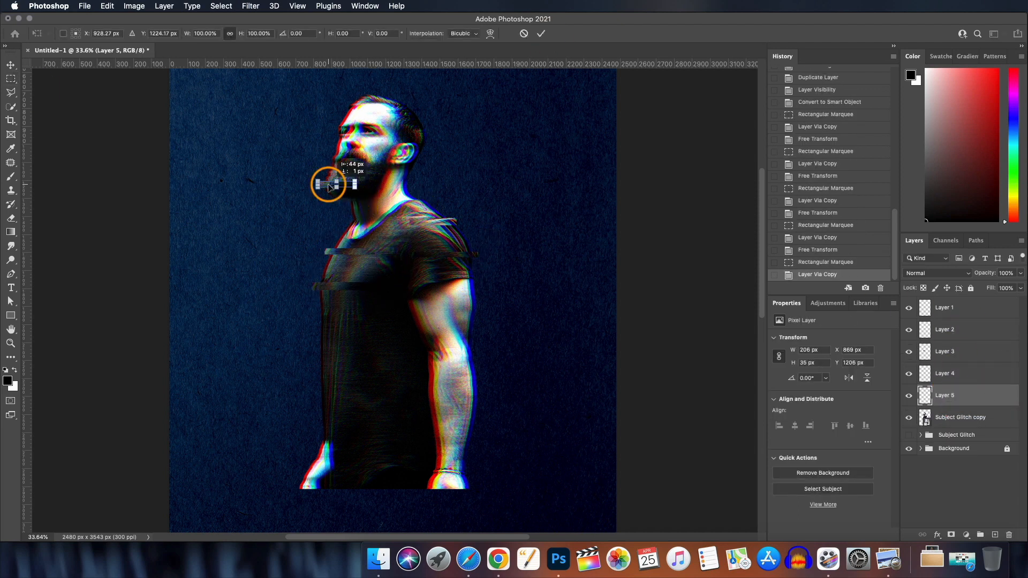
pyautogui.press('Return')
# - Copy a thin strip across the man's ear from Subject Glitch copy to a new layer and shift it right
pyautogui.click(959, 418)
pyautogui.moveTo(375, 140); pyautogui.dragTo(406, 144)
pyautogui.press('super+j')
pyautogui.press('super+t')
# - Copy a thin strip across the upper arm just below the sleeve to a new layer and shift it right
pyautogui.click(951, 442)
pyautogui.moveTo(324, 290); pyautogui.dragTo(471, 294)
pyautogui.press('super+j')
pyautogui.press('super+t')
pyautogui.press('Return')
# - Copy a thin strip from the T-shirt's front edge below the chest to a new layer and shift it left
pyautogui.click(959, 461)
pyautogui.moveTo(324, 310)
pyautogui.mouseDown()
pyautogui.moveTo(390, 313)
pyautogui.moveTo(325, 308)
pyautogui.mouseUp()
pyautogui.press('super+j')
pyautogui.press('super+t')
pyautogui.press('Return')
# - Copy a thin strip across the arm just above the elbow to a new layer and shift it right
pyautogui.click(945, 482)
pyautogui.moveTo(402, 328); pyautogui.dragTo(470, 332)
pyautogui.press('super+j')
pyautogui.press('super+t')
pyautogui.click(751, 473)
# - Copy a thin strip from the T-shirt's front edge near the waist to a new layer and shift it left
pyautogui.click(945, 505)
pyautogui.moveTo(322, 340)
pyautogui.mouseDown()
pyautogui.moveTo(395, 351)
pyautogui.moveTo(338, 344)
pyautogui.mouseUp()
pyautogui.press('super+j')
pyautogui.press('super+t')
pyautogui.press('Return')
# - Copy a thin strip across the forearm just below the elbow to a new layer and shift it left
pyautogui.hotkey('alt', '[')
pyautogui.moveTo(412, 367); pyautogui.dragTo(474, 381)
pyautogui.press('super+j')
pyautogui.press('super+t')
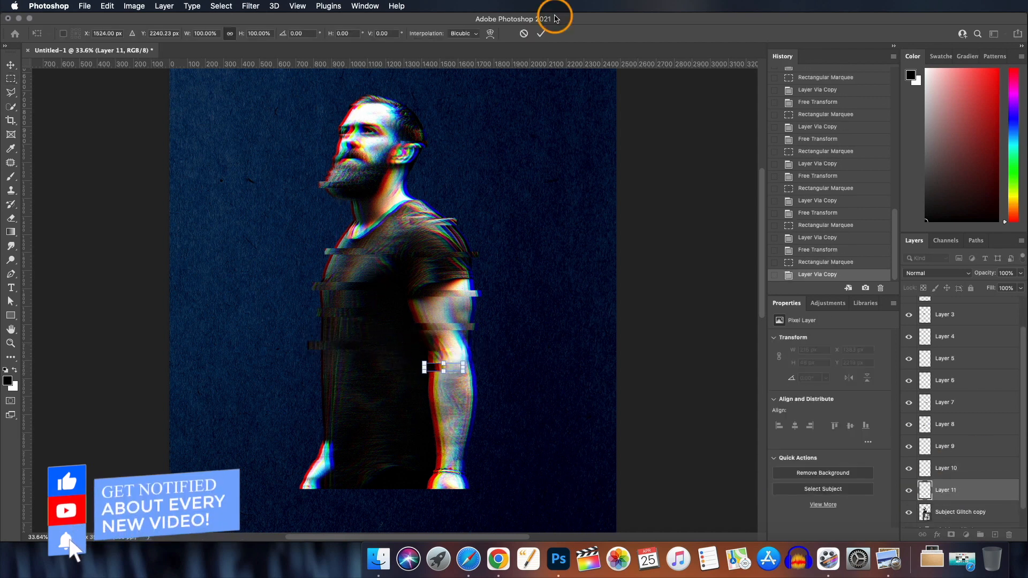
pyautogui.click(555, 19)
# - Copy a strip of about 211 × 41 px from the lower torso to a new layer and offset it to X 928 px
pyautogui.press('super+j')
pyautogui.press('super+t')
pyautogui.moveTo(316, 349); pyautogui.dragTo(353, 362)
pyautogui.press('Return')
# - Group all the strip layers together with Subject Glitch copy and name the group Glitch Final
pyautogui.scroll(1, 364, 392)
pyautogui.press('super+0')
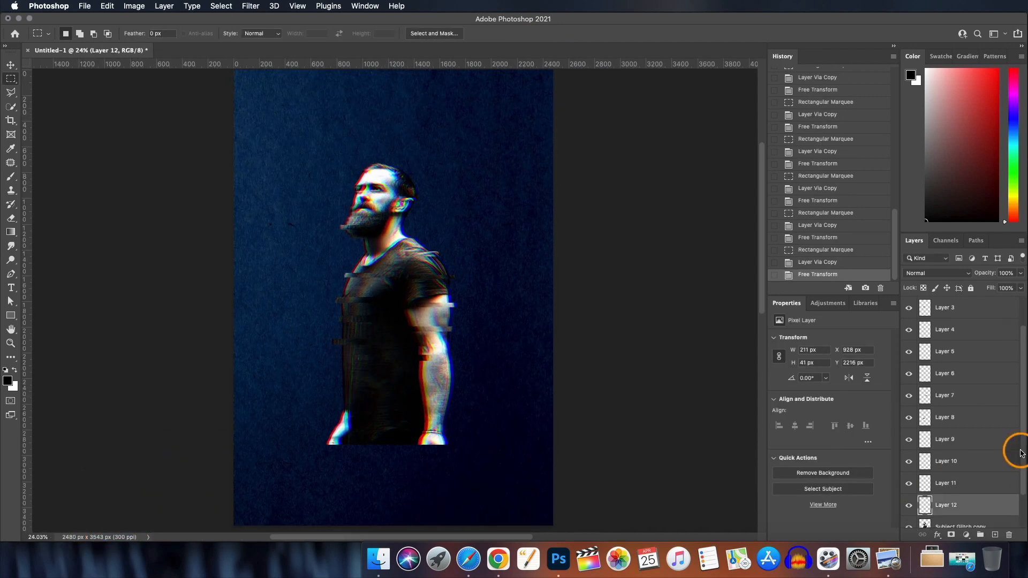
pyautogui.hotkey('alt', '[')
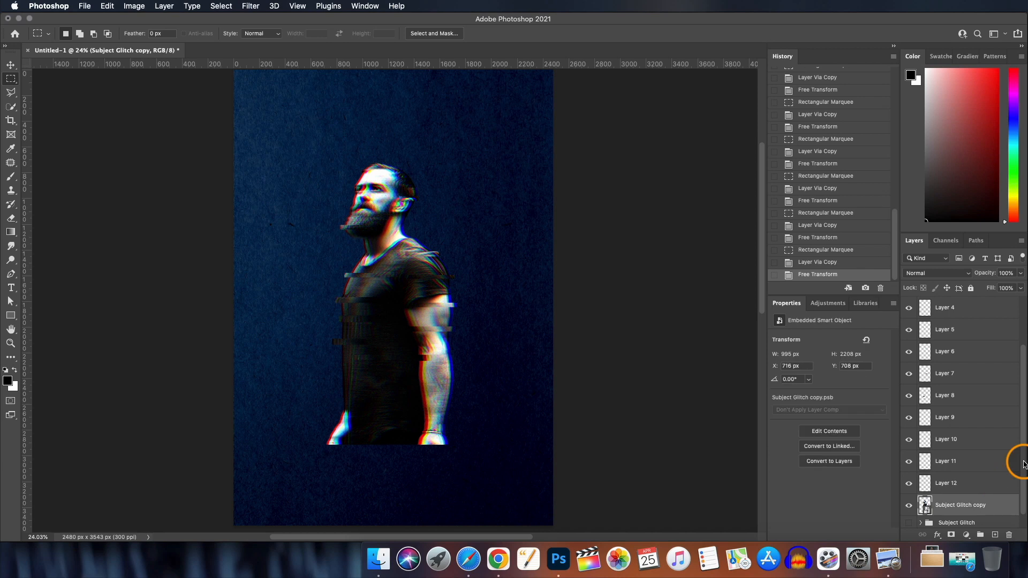
pyautogui.scroll(5, 1024, 463)
pyautogui.keyDown('shift'); pyautogui.click(989, 311); pyautogui.keyUp('shift')
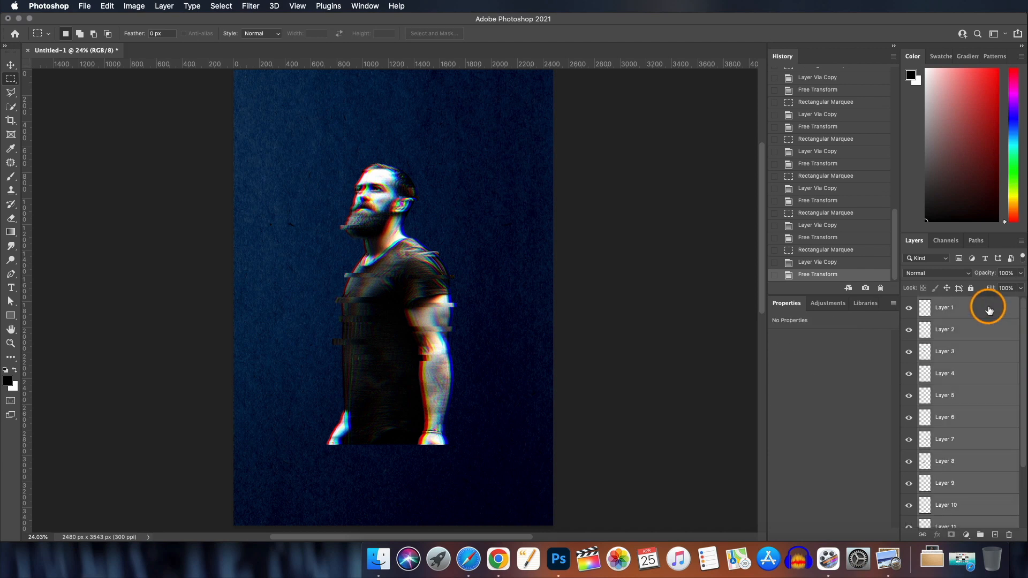
pyautogui.press('super+g')
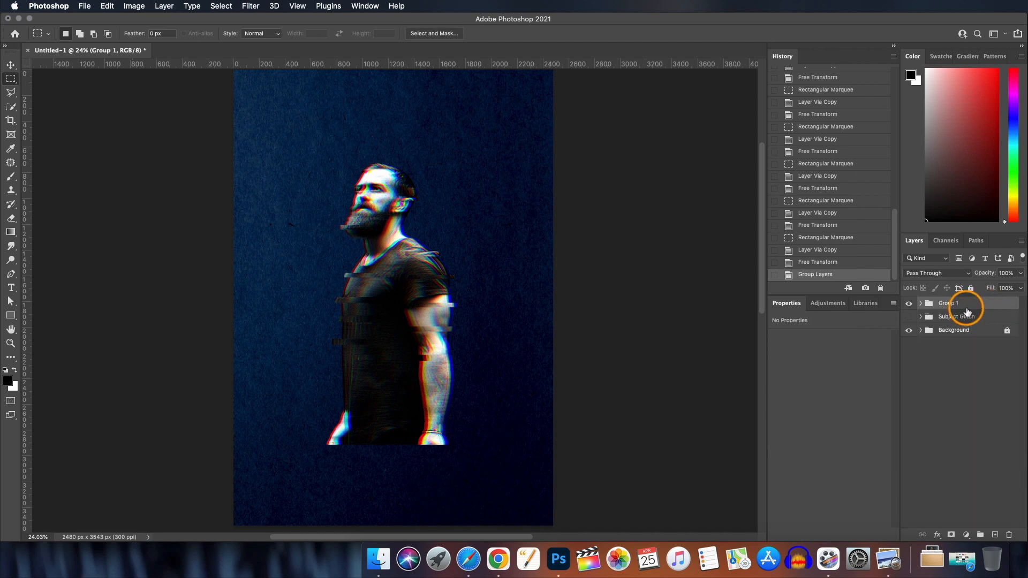
pyautogui.doubleClick(949, 304)
pyautogui.write('Glitch Fin')
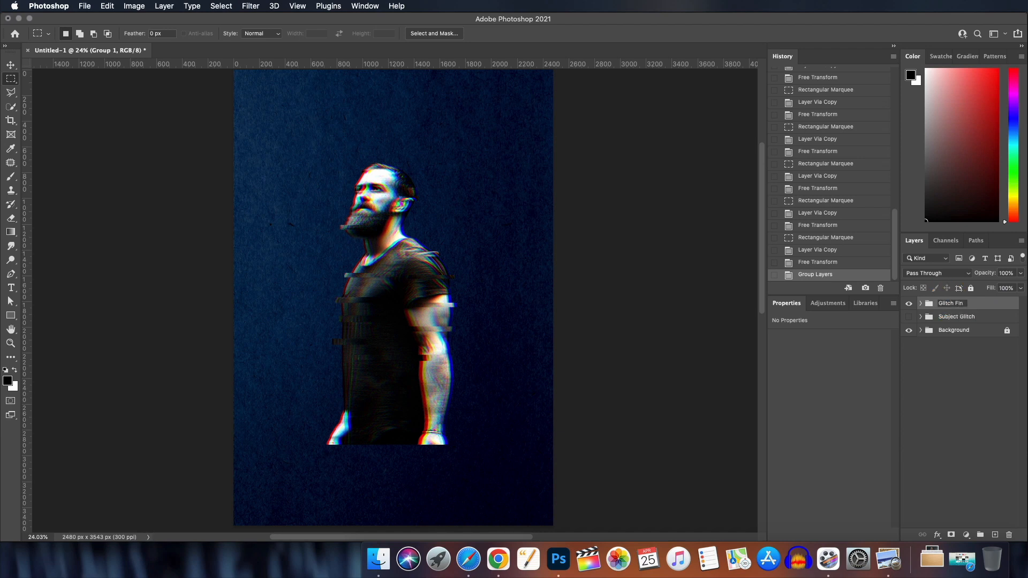
pyautogui.write('al')
pyautogui.press('Return')
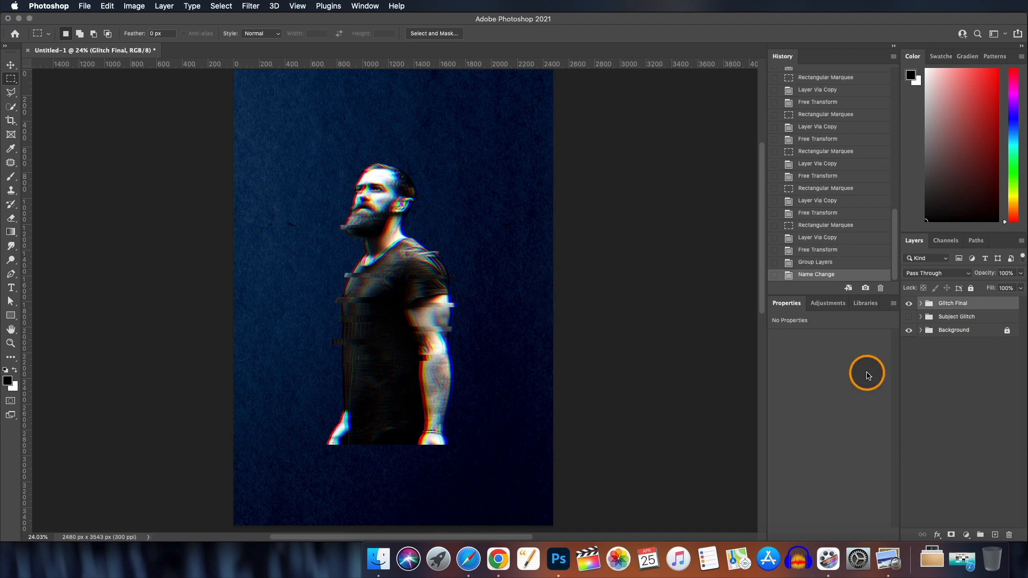
# - Add a layer mask to the Glitch Final group and fade out the man's lower body with a soft black 600 px brush
pyautogui.press('super+plus')
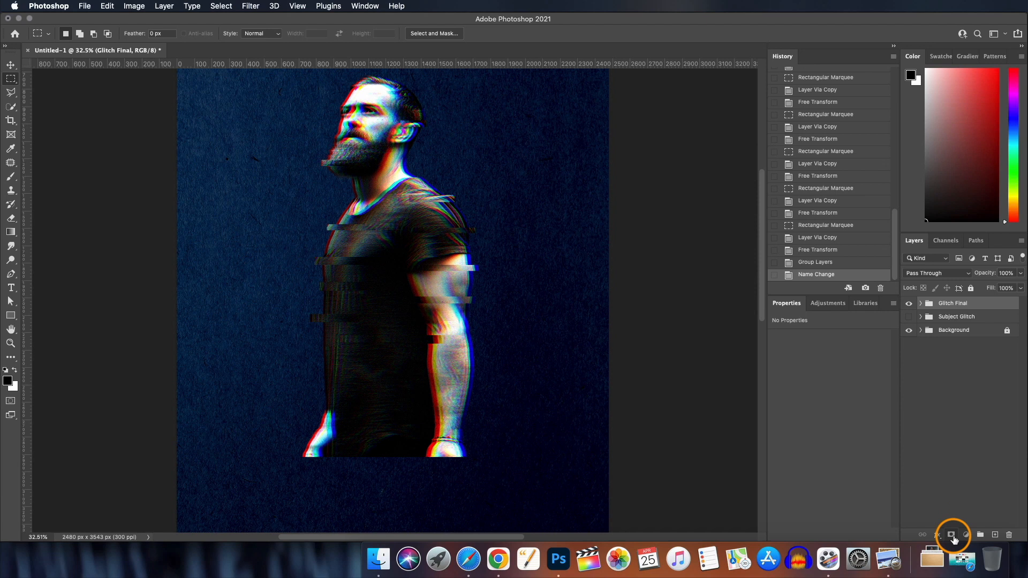
pyautogui.click(952, 535)
pyautogui.click(11, 177)
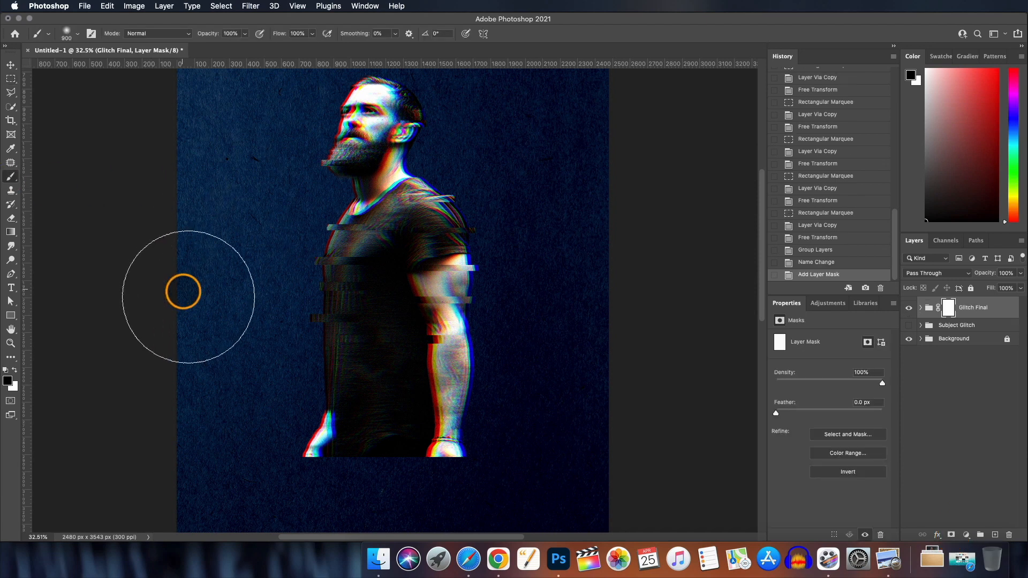
pyautogui.click(75, 36)
pyautogui.click(74, 36)
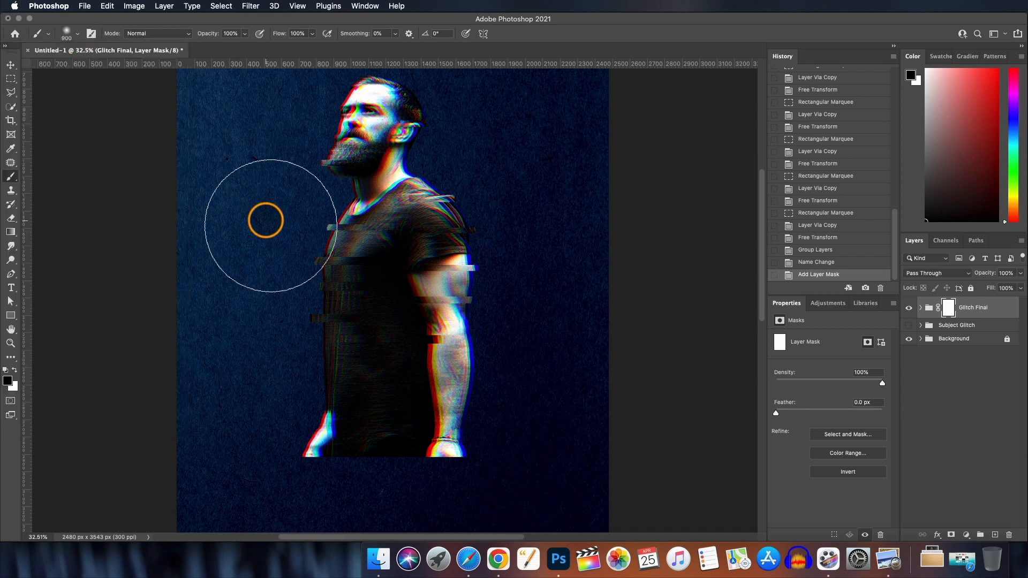
pyautogui.press('[')
pyautogui.press('[')
pyautogui.press('[')
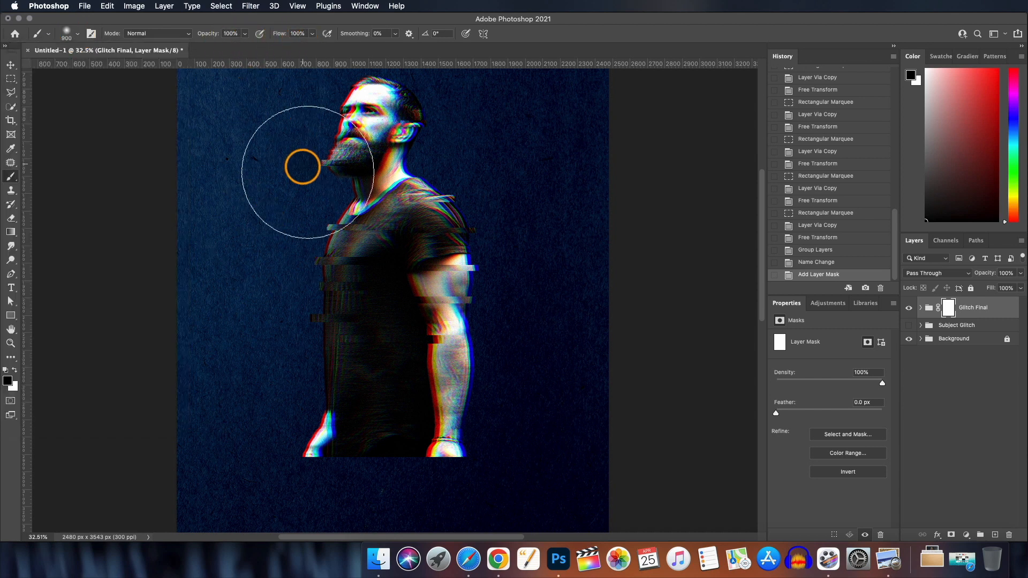
pyautogui.scroll(-3, 301, 177)
pyautogui.moveTo(289, 359)
pyautogui.mouseDown()
pyautogui.moveTo(285, 408)
pyautogui.moveTo(262, 373)
pyautogui.moveTo(281, 380)
pyautogui.moveTo(259, 340)
pyautogui.moveTo(303, 404)
pyautogui.moveTo(400, 473)
pyautogui.moveTo(530, 311)
pyautogui.moveTo(366, 446)
pyautogui.moveTo(523, 362)
pyautogui.moveTo(453, 431)
pyautogui.moveTo(273, 319)
pyautogui.moveTo(420, 448)
pyautogui.moveTo(535, 395)
pyautogui.mouseUp()
pyautogui.press('super+minus')
pyautogui.press('super+minus')
pyautogui.press('super+minus')
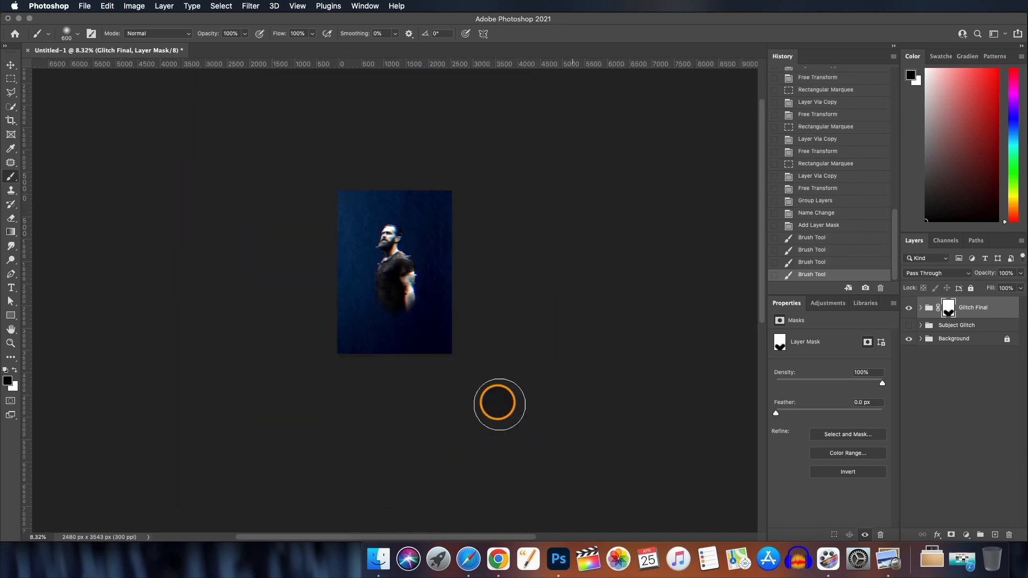
# - Add a white text layer with the letter D above the man's head
pyautogui.press('super+0')
pyautogui.press('v')
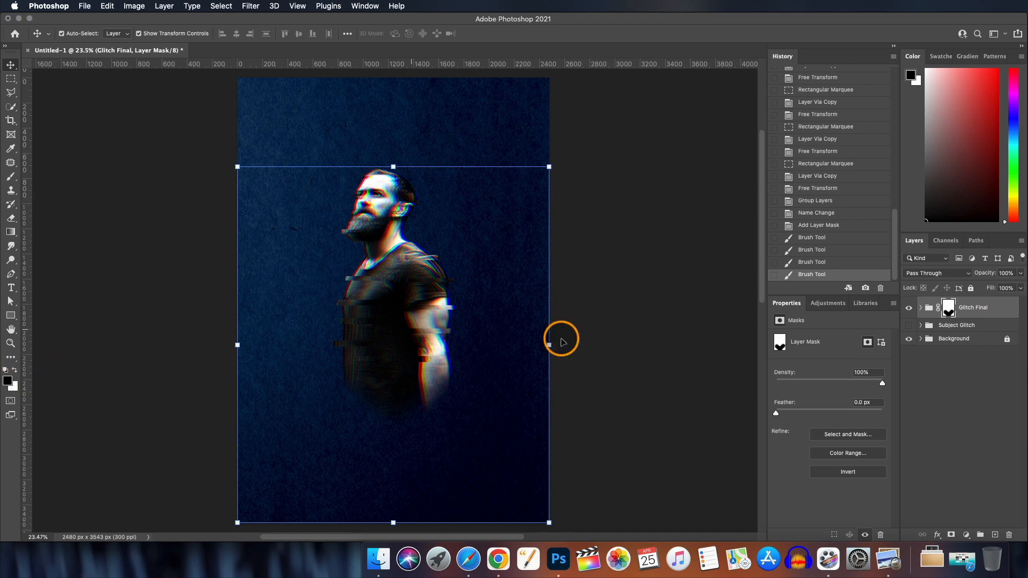
pyautogui.click(10, 287)
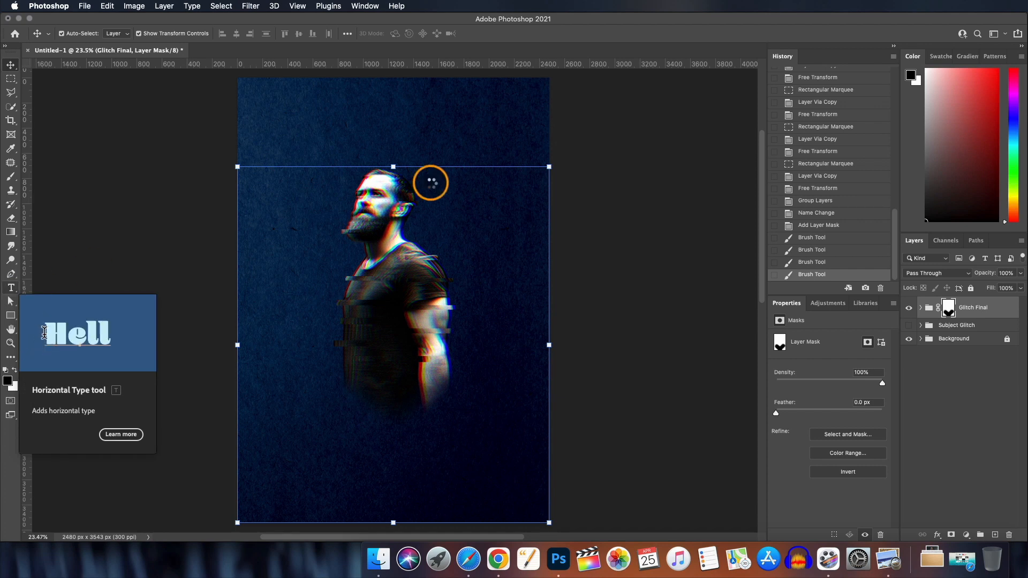
pyautogui.click(402, 138)
pyautogui.write('D')
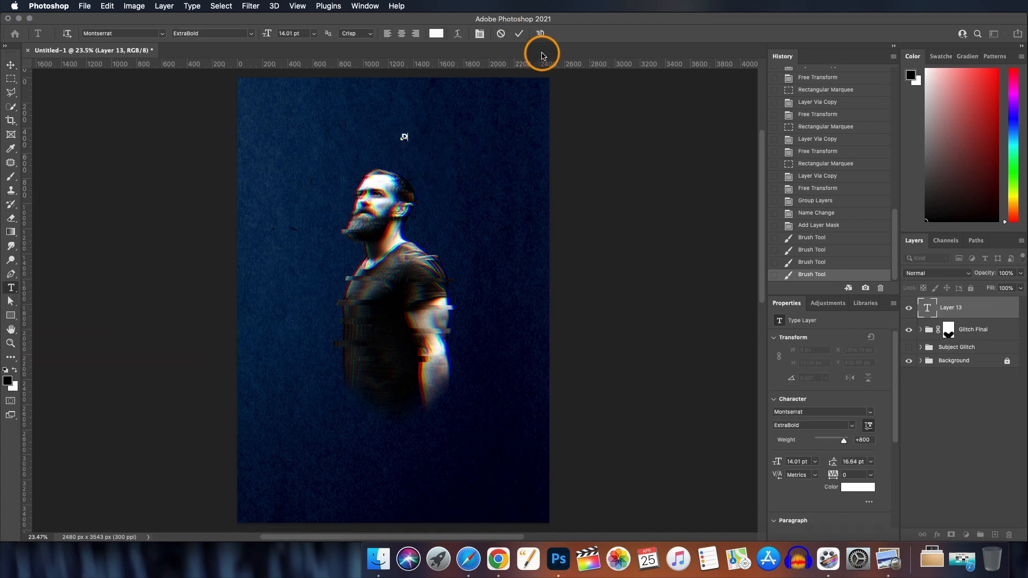
pyautogui.click(519, 33)
pyautogui.click(9, 65)
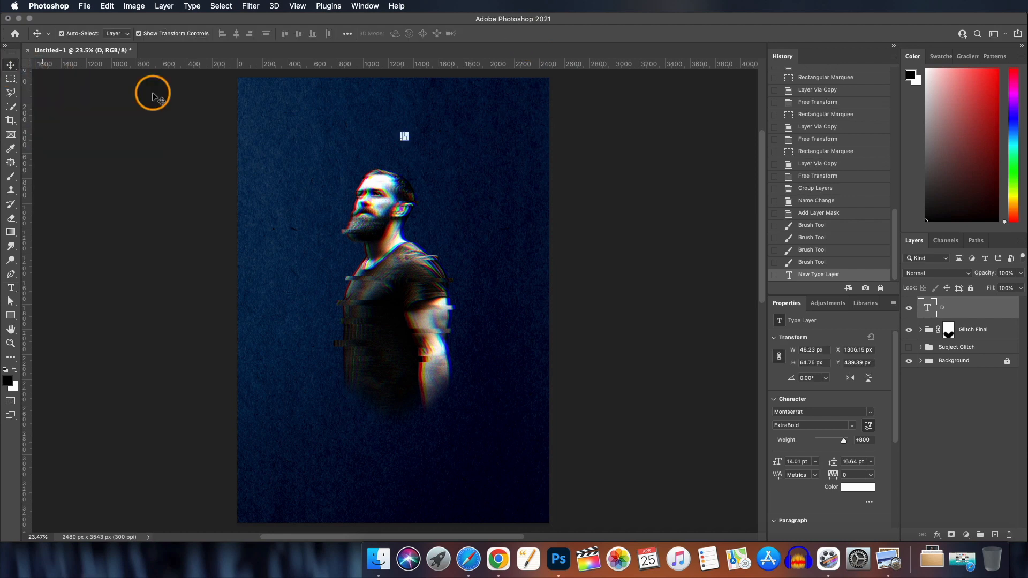
# - Set the D to 126 pt, place it beside the man's head and scale it to about 111.5%
pyautogui.click(794, 462)
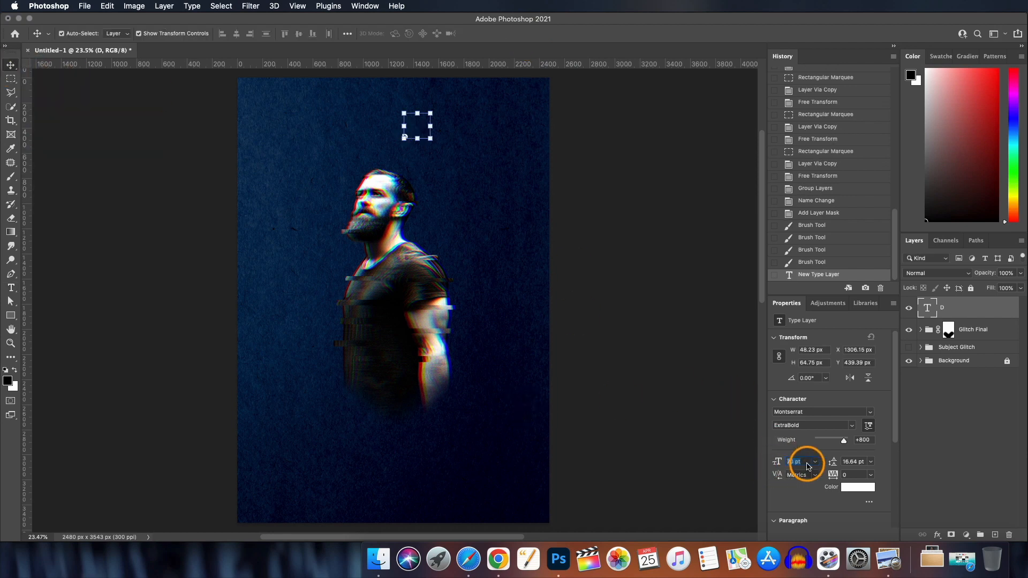
pyautogui.write('126')
pyautogui.press('Return')
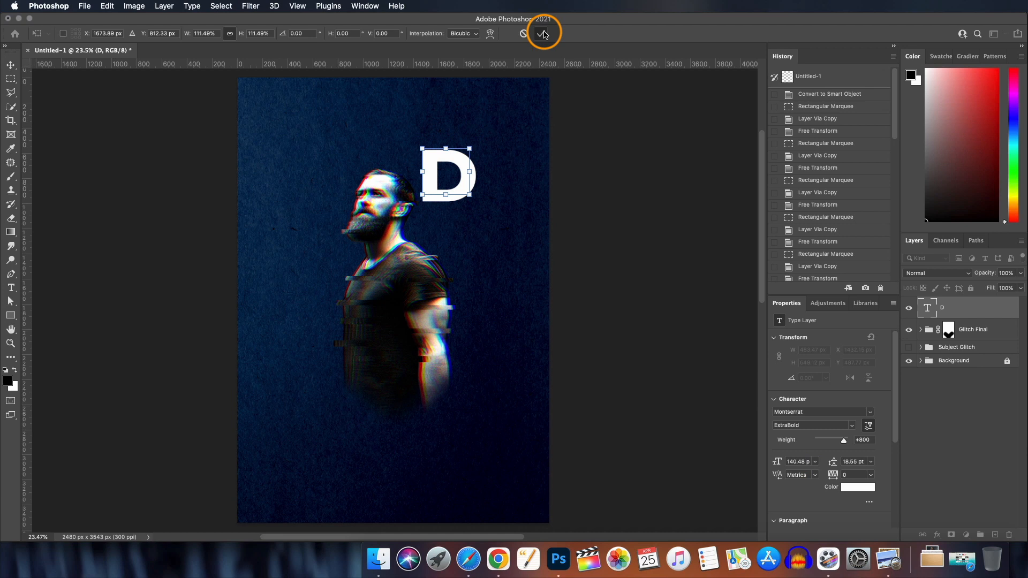
pyautogui.click(544, 35)
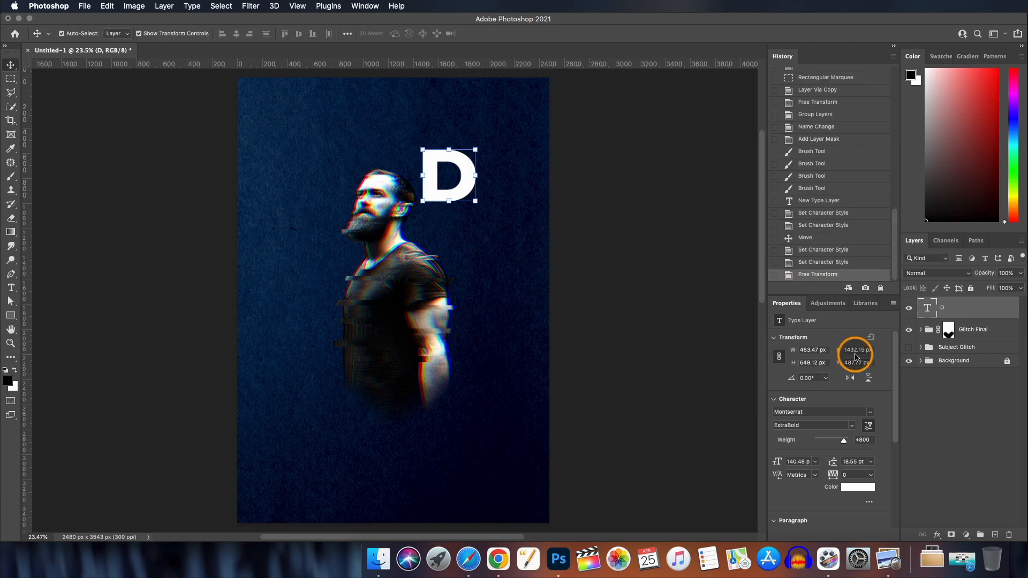
# - Change the D's font to Prompt ExtraBold Italic
pyautogui.click(867, 412)
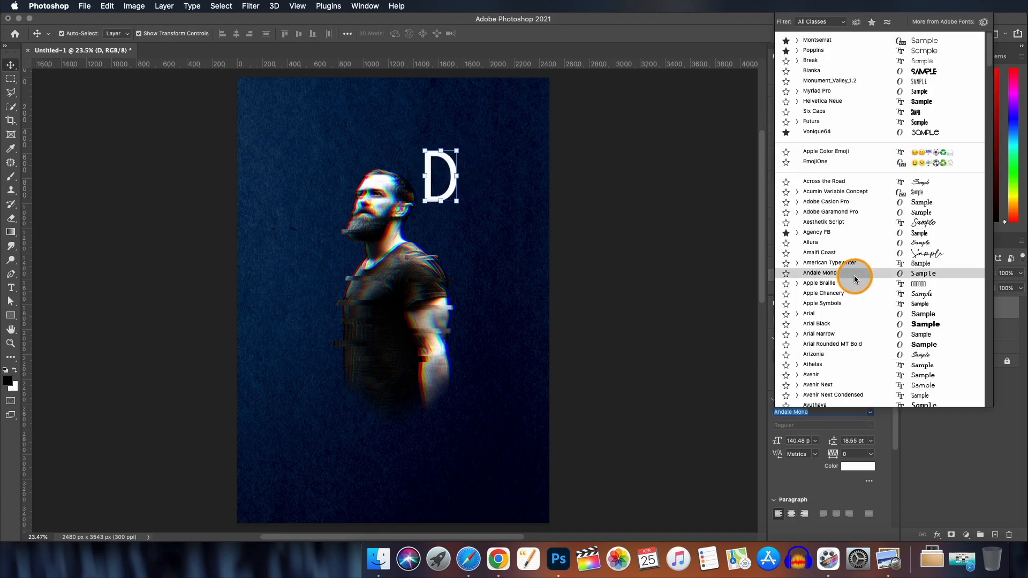
pyautogui.scroll(-20, 854, 279)
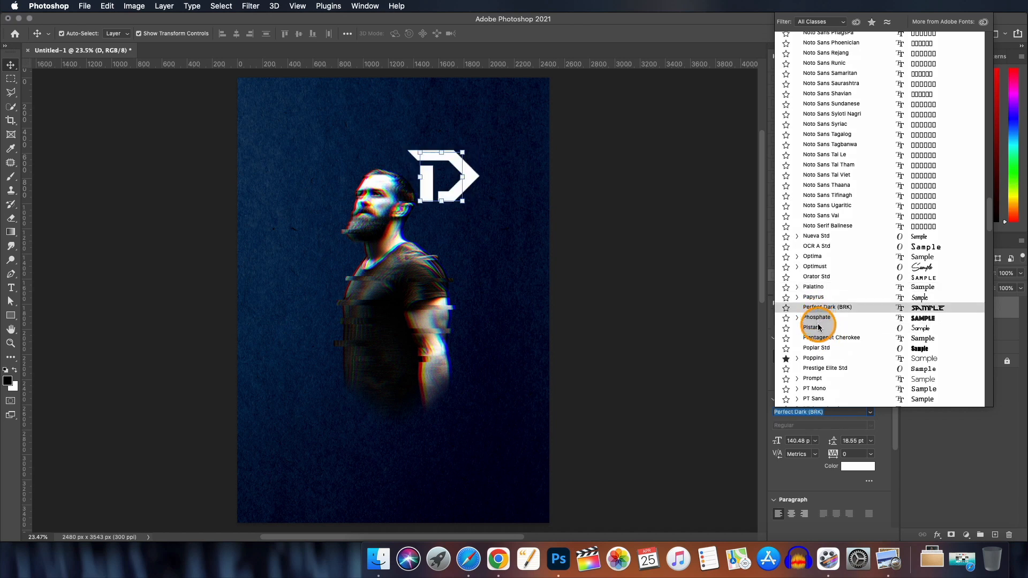
pyautogui.click(812, 378)
pyautogui.click(868, 425)
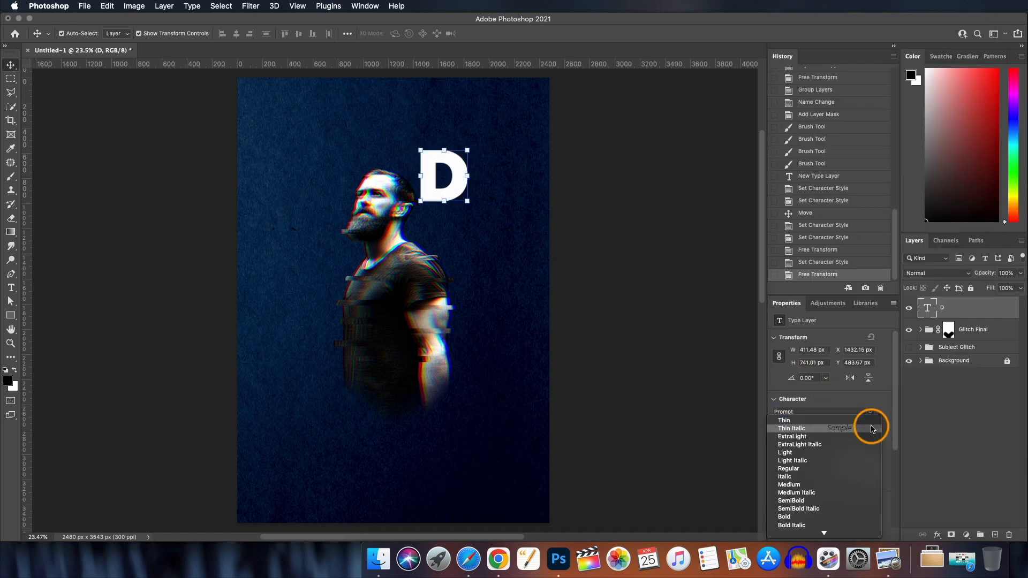
pyautogui.click(803, 527)
# - Add a layer mask to the D layer and fade out the letter's top edge with a soft black 400 px brush
pyautogui.click(975, 310)
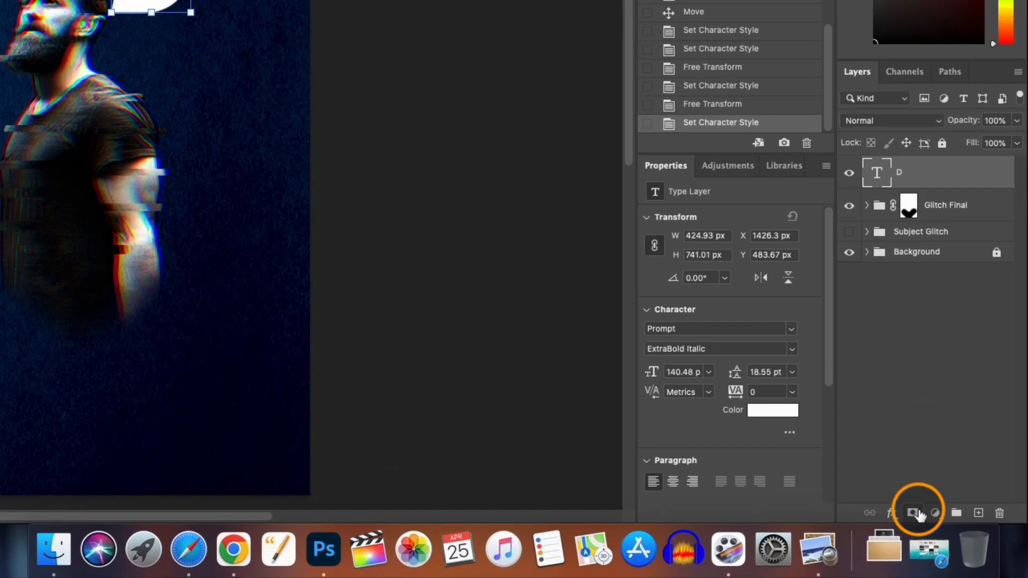
pyautogui.click(917, 513)
pyautogui.click(31, 271)
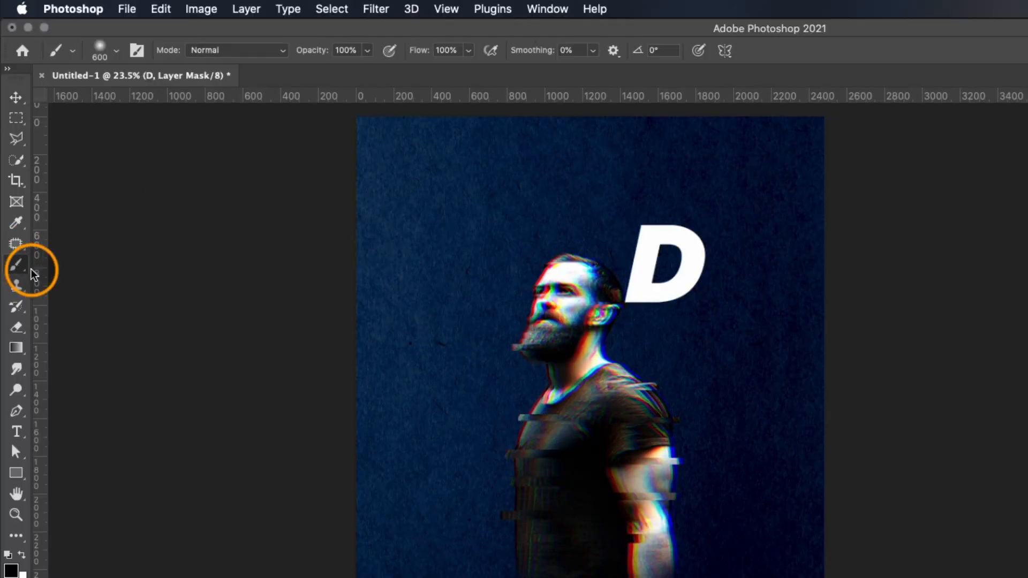
pyautogui.press('[')
pyautogui.press('[')
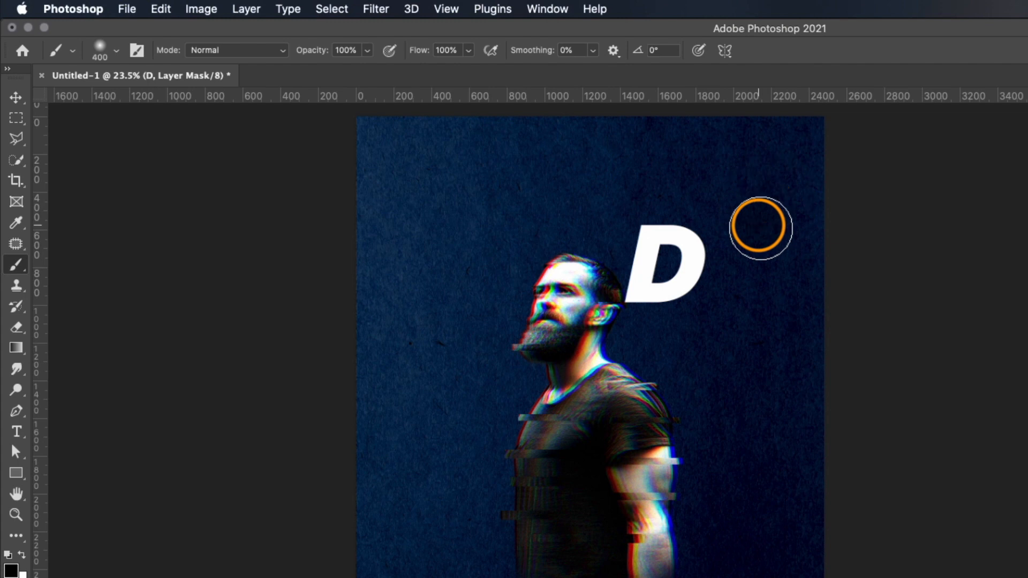
pyautogui.moveTo(750, 223); pyautogui.dragTo(498, 222)
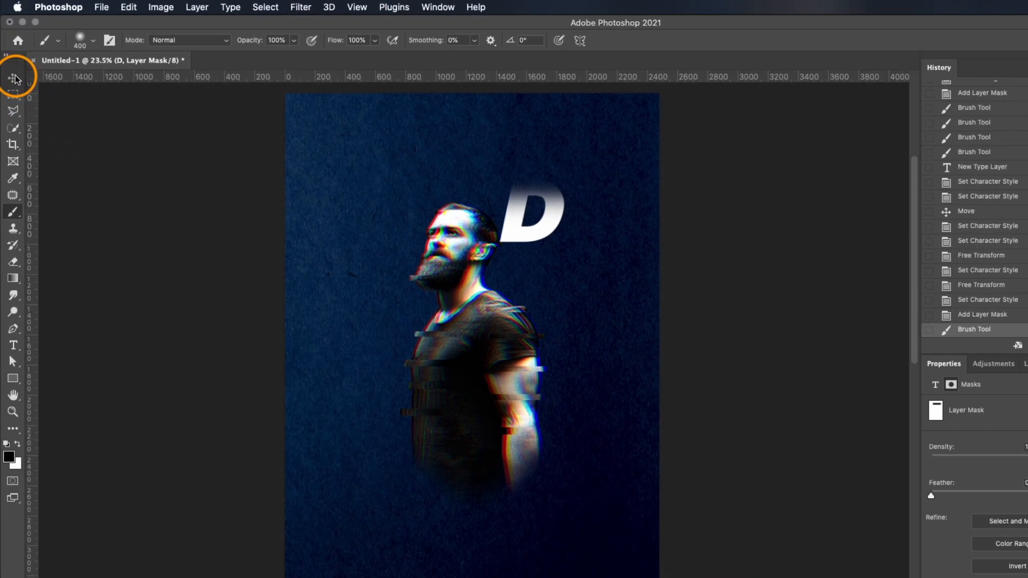
pyautogui.click(16, 97)
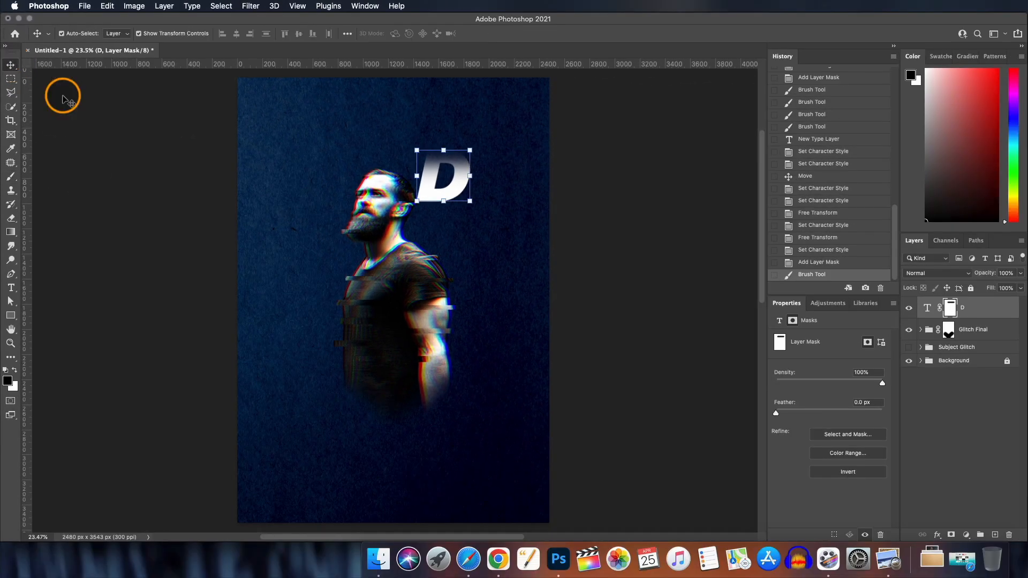
# - With the Glitch Final group hidden, duplicate the D directly below itself and change the copy's letter to R
pyautogui.keyDown('alt'); pyautogui.click(908, 310); pyautogui.keyUp('alt')
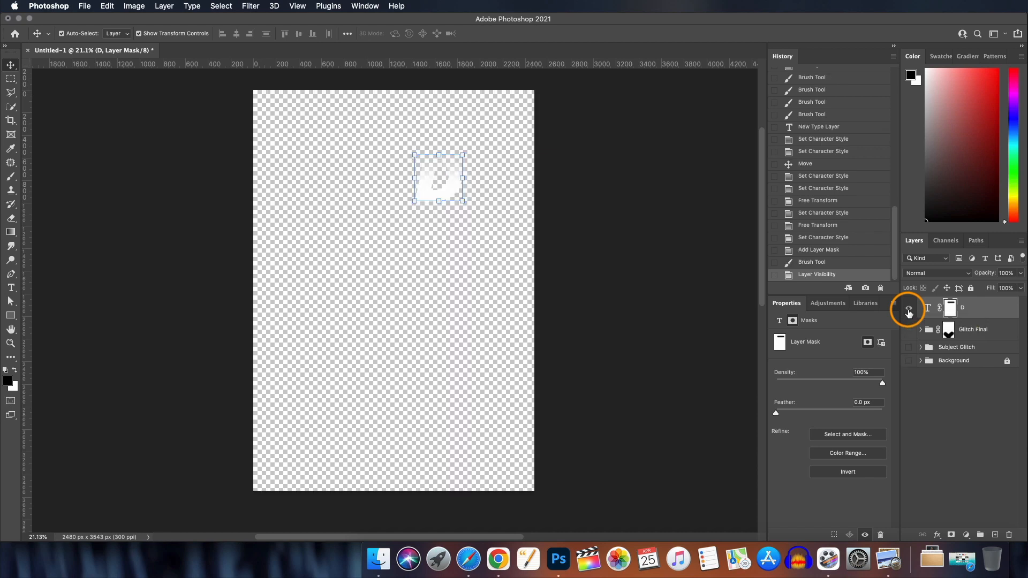
pyautogui.keyDown('alt'); pyautogui.click(908, 308); pyautogui.keyUp('alt')
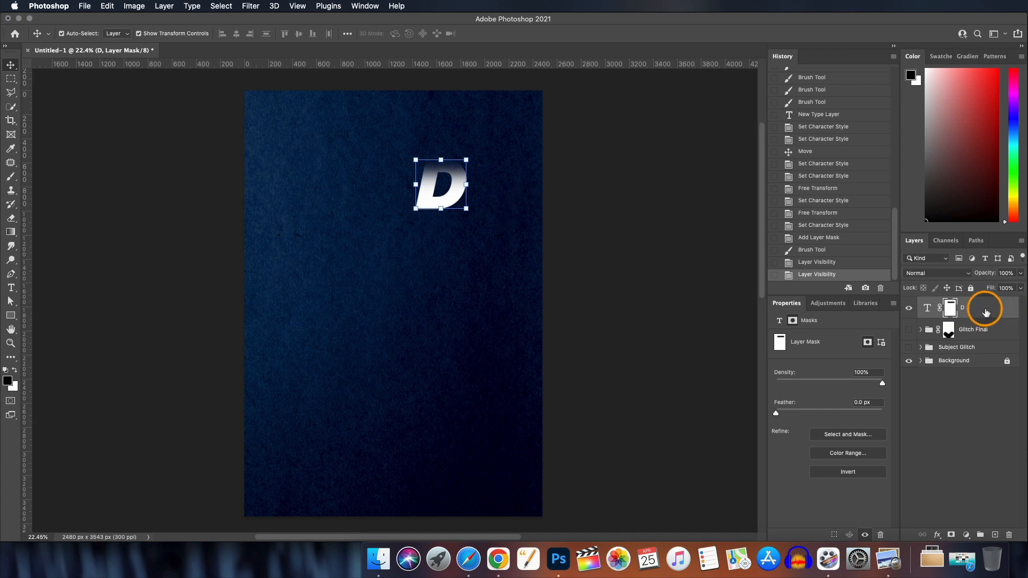
pyautogui.moveTo(448, 200); pyautogui.dragTo(448, 250)
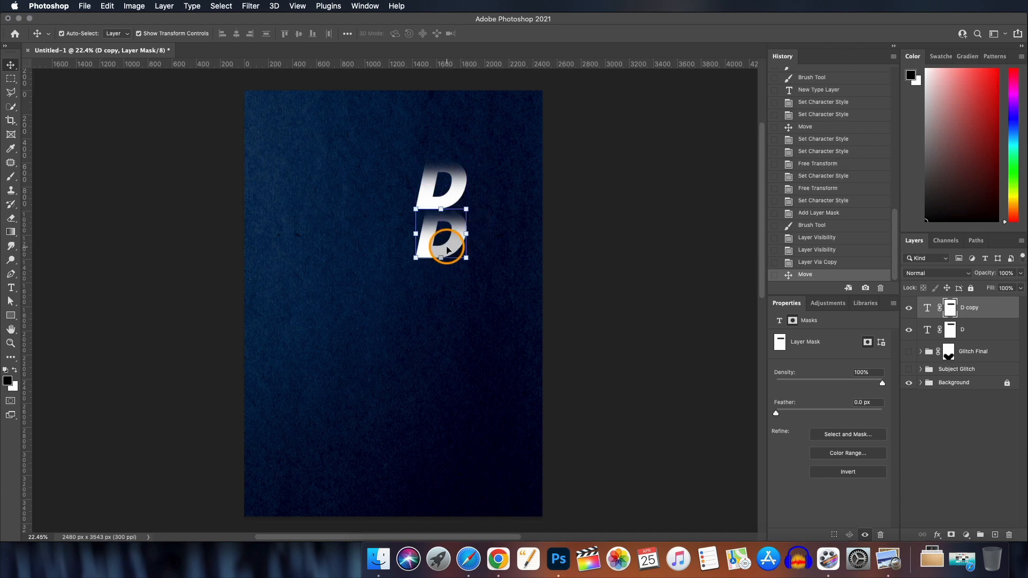
pyautogui.doubleClick(447, 247)
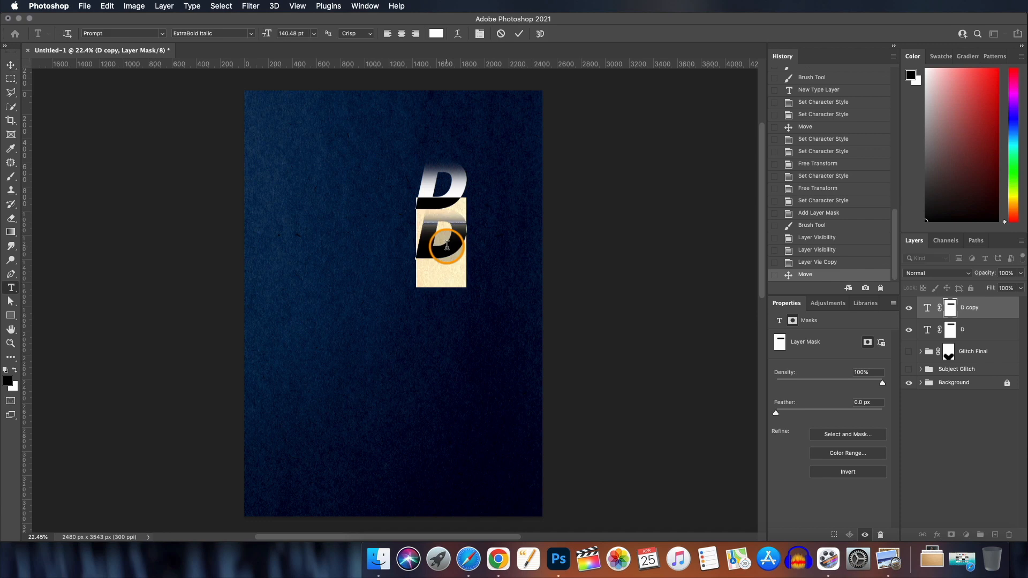
pyautogui.write('R')
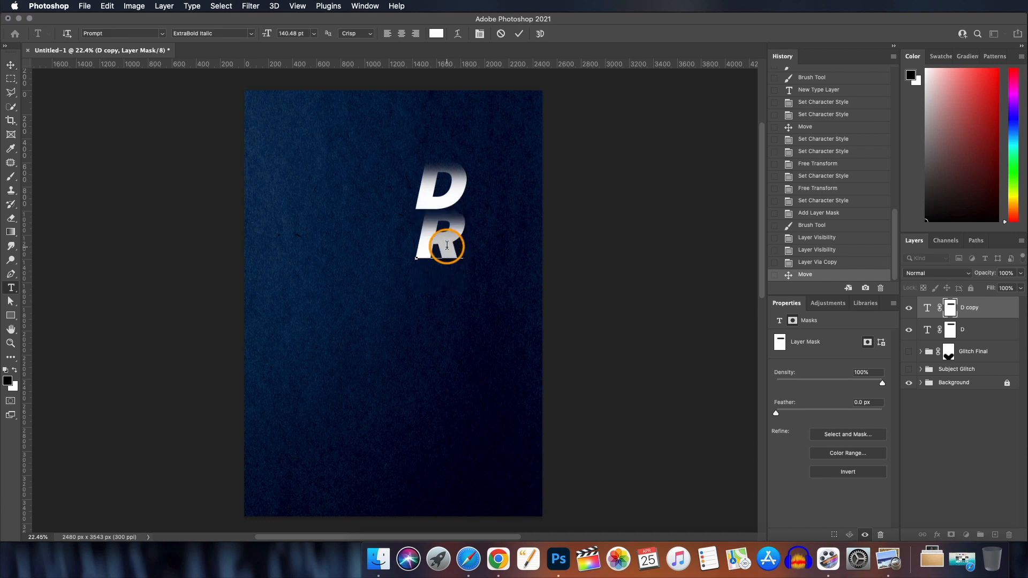
pyautogui.click(518, 33)
pyautogui.press('v')
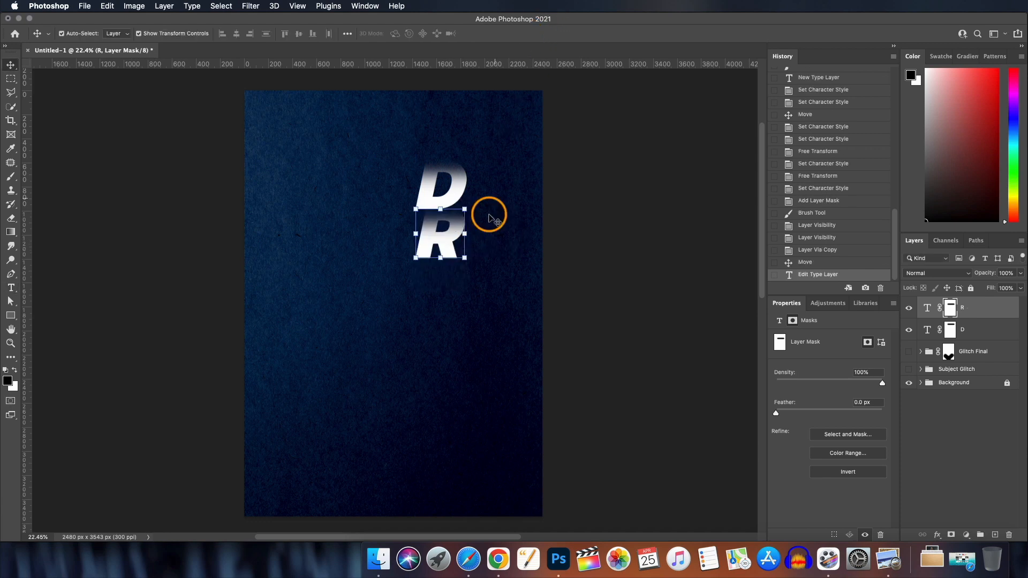
# - Stack three more copies of the letter straight down below the R and change them to E, A and M
pyautogui.moveTo(455, 248); pyautogui.dragTo(416, 386)
pyautogui.doubleClick(438, 284)
pyautogui.write('E')
pyautogui.click(520, 34)
pyautogui.doubleClick(431, 339)
pyautogui.write('A')
pyautogui.click(521, 34)
pyautogui.doubleClick(433, 387)
pyautogui.write('M')
pyautogui.press('Escape')
# - Nudge the M slightly left to align it beneath the other letters, leaving no layer selected
pyautogui.press('v')
pyautogui.hotkey('shift', 'Left')
pyautogui.hotkey('shift', 'Left')
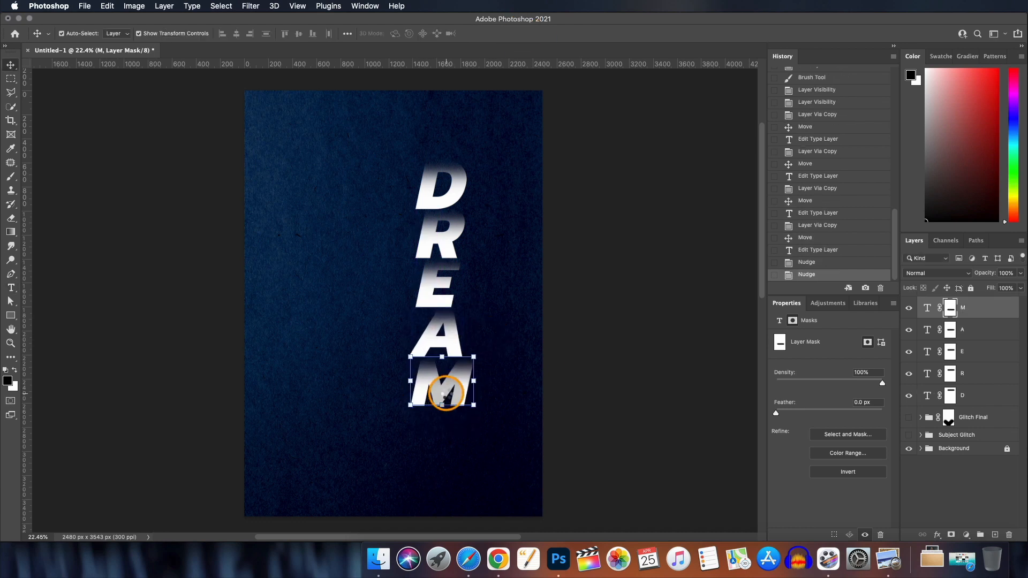
pyautogui.hotkey('shift', 'Right')
pyautogui.hotkey('shift', 'Right')
pyautogui.hotkey('shift', 'Right')
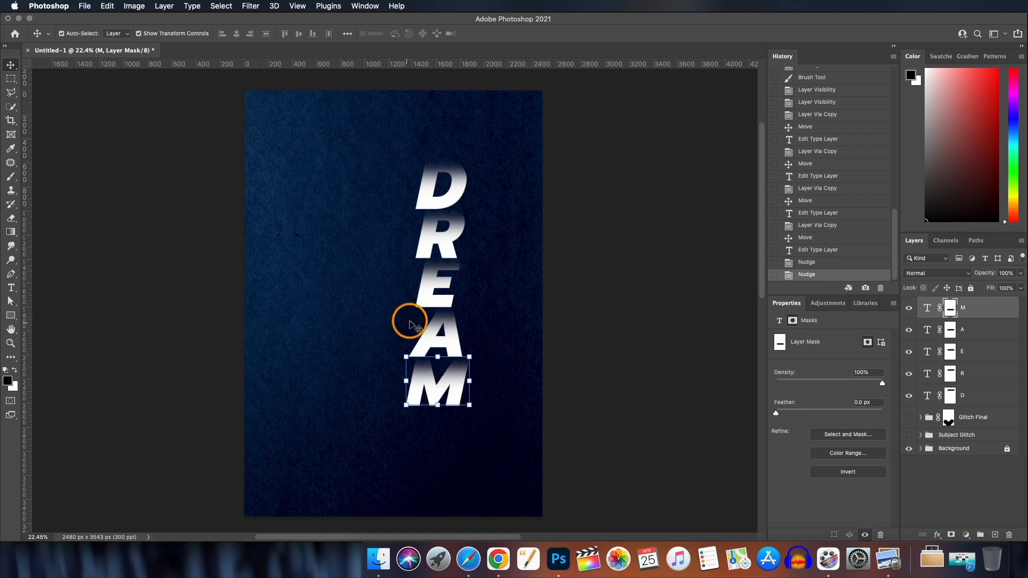
pyautogui.click(505, 245)
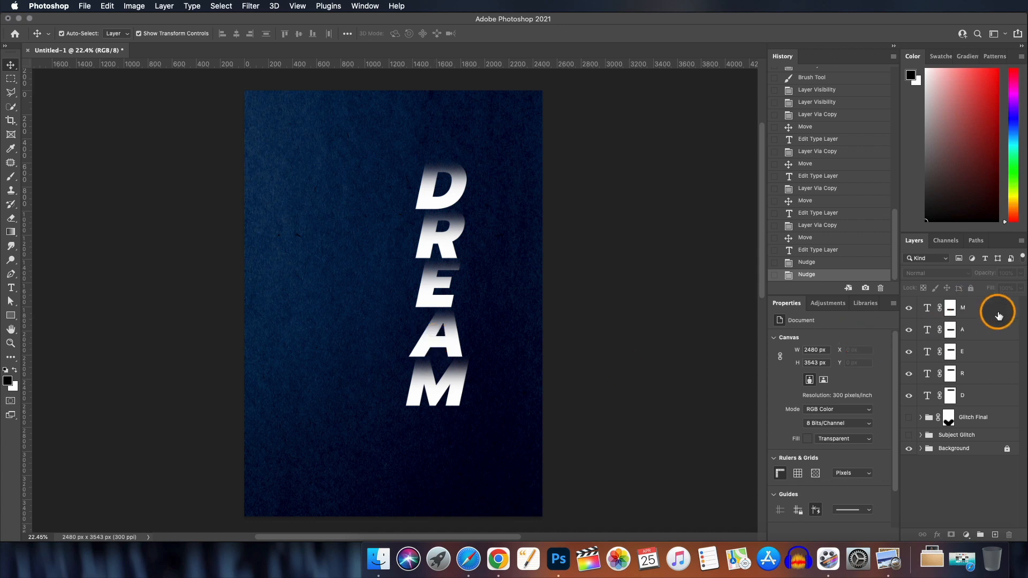
# - Group the five letter layers M, A, E, R and D and name the group Dream
pyautogui.keyDown('shift'); pyautogui.click(987, 395); pyautogui.keyUp('shift')
pyautogui.press('super+g')
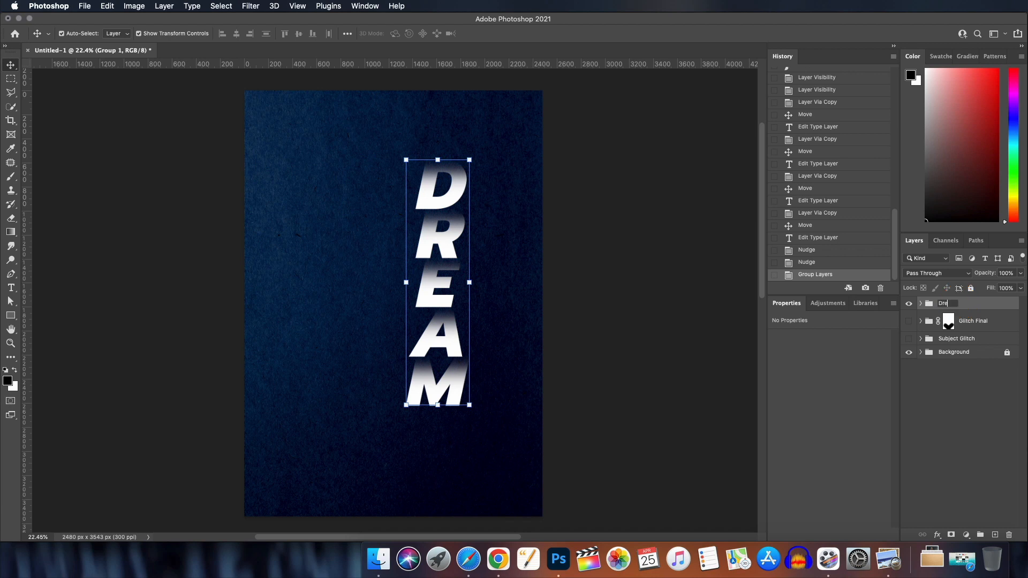
pyautogui.click(910, 324)
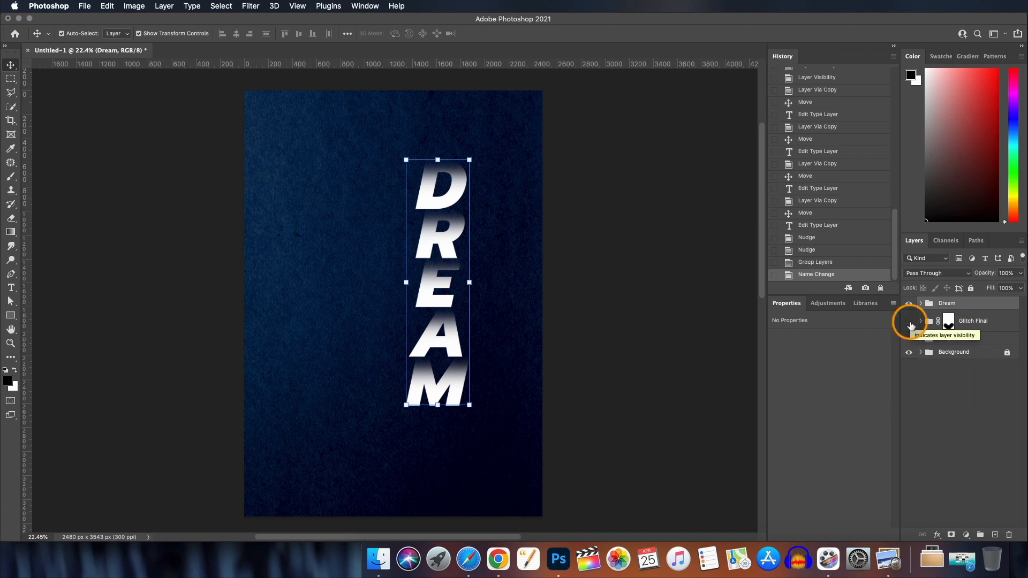
# - Show the Glitch Final group again and move it above the Dream group so the man overlaps the letters
pyautogui.click(909, 322)
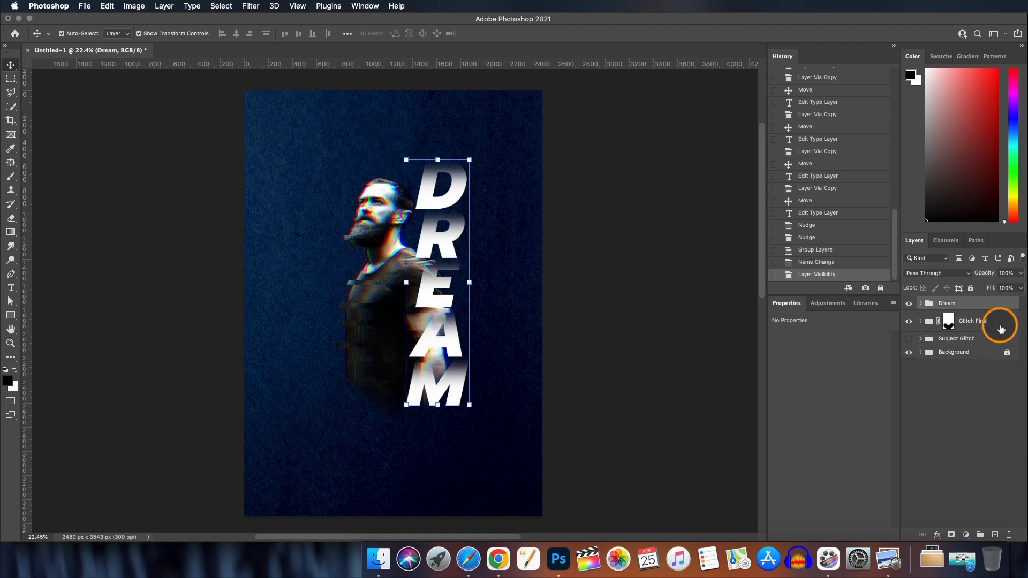
pyautogui.moveTo(999, 323); pyautogui.dragTo(953, 305)
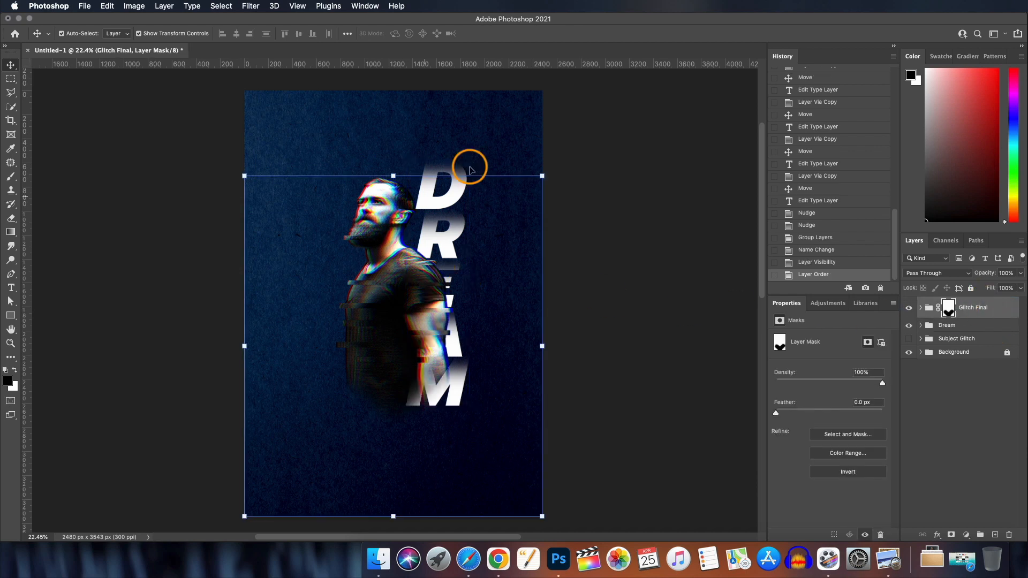
pyautogui.click(458, 138)
pyautogui.scroll(2, 448, 201)
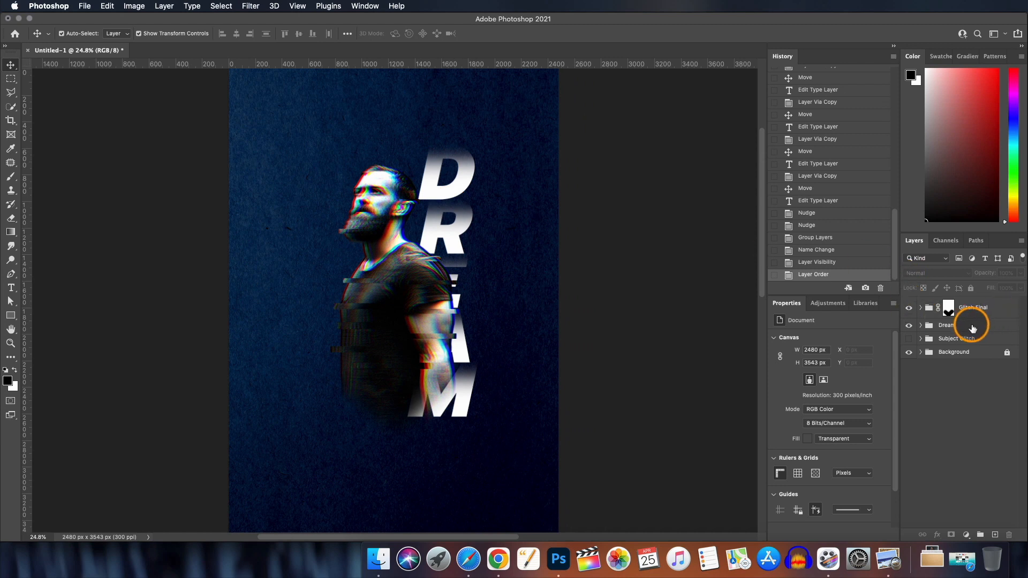
pyautogui.scroll(-3, 441, 313)
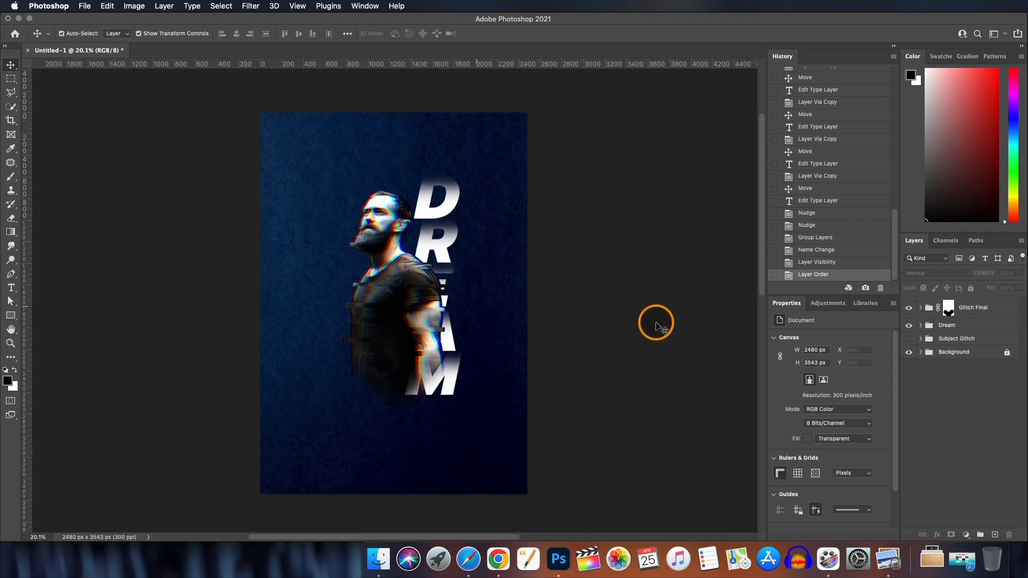
# - Nudge the Dream group about 70 px to the right
pyautogui.click(965, 330)
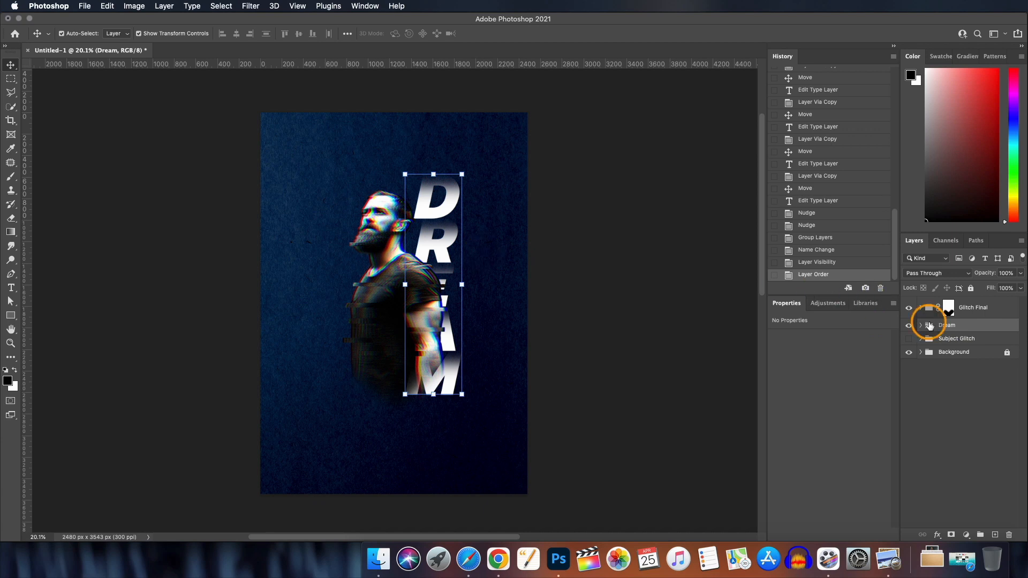
pyautogui.hotkey('shift', 'Right')
pyautogui.hotkey('shift', 'Right')
pyautogui.hotkey('shift', 'Right')
pyautogui.hotkey('shift', 'Right')
pyautogui.hotkey('shift', 'Right')
pyautogui.hotkey('shift', 'Right')
pyautogui.hotkey('shift', 'Right')
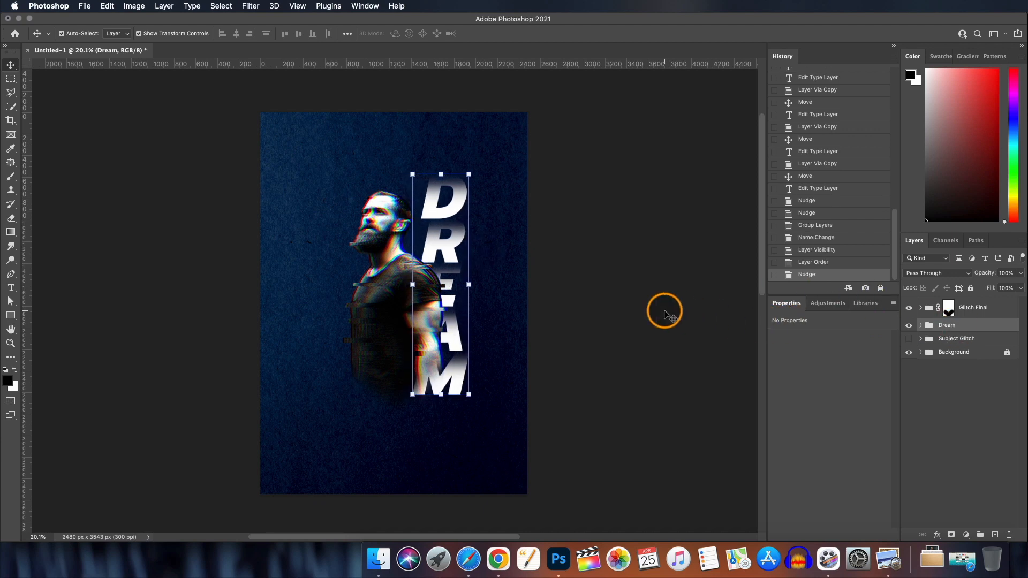
pyautogui.click(718, 241)
pyautogui.press('super+0')
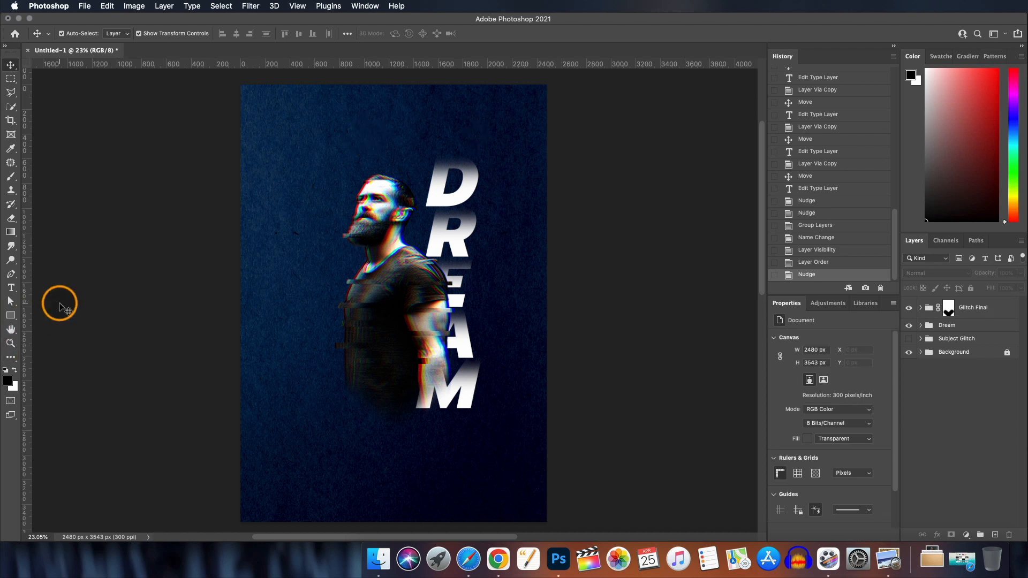
# - Add the text GOAL in white Prompt ExtraBold Italic at 126 pt near the poster's upper edge
pyautogui.click(11, 287)
pyautogui.click(325, 141)
pyautogui.write('GOAL')
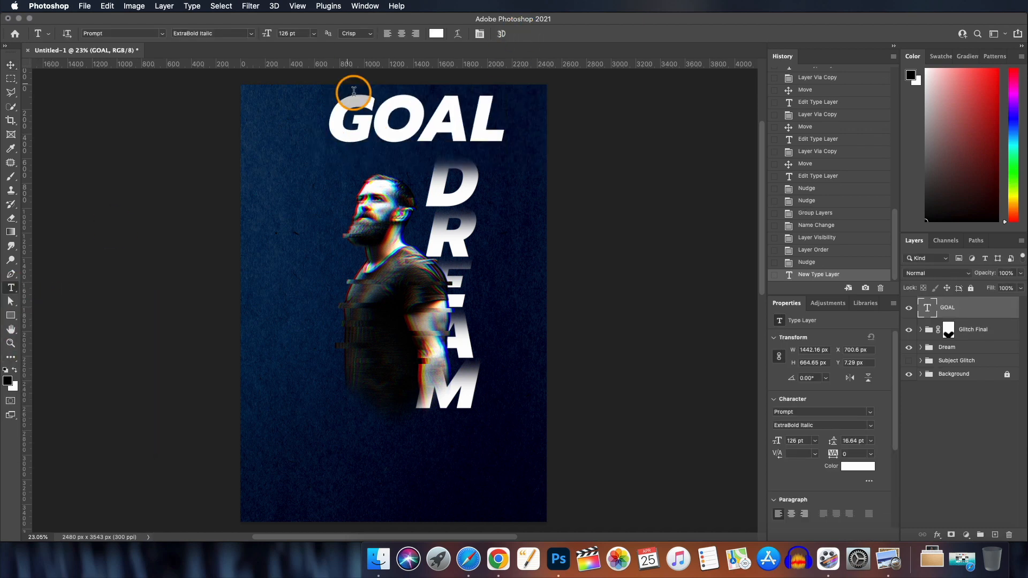
pyautogui.scroll(1, 369, 112)
pyautogui.click(10, 65)
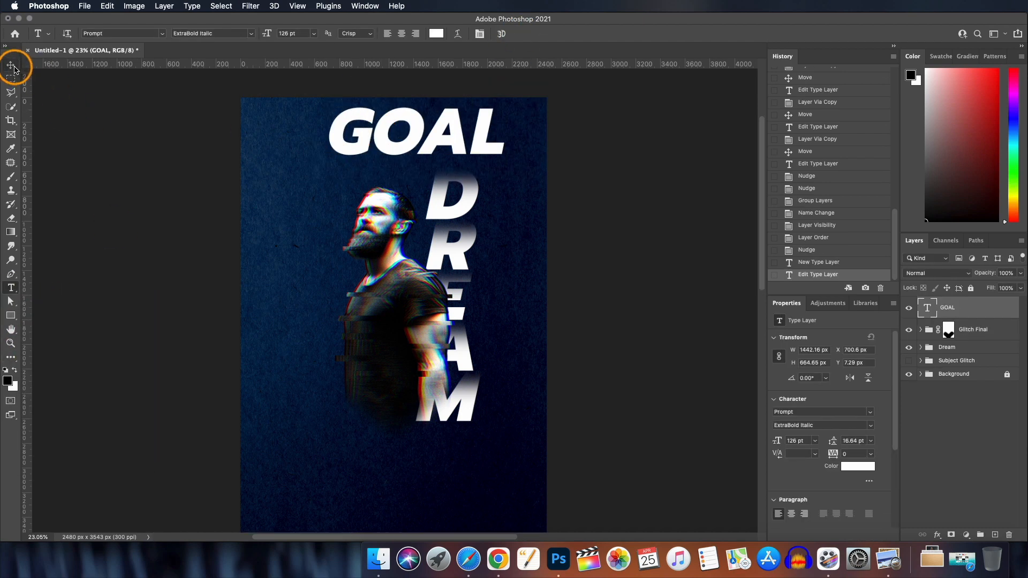
# - Move the GOAL text to the man's lower left side, rotate it -90° and scale it to 69.20%
pyautogui.moveTo(390, 163); pyautogui.dragTo(328, 429)
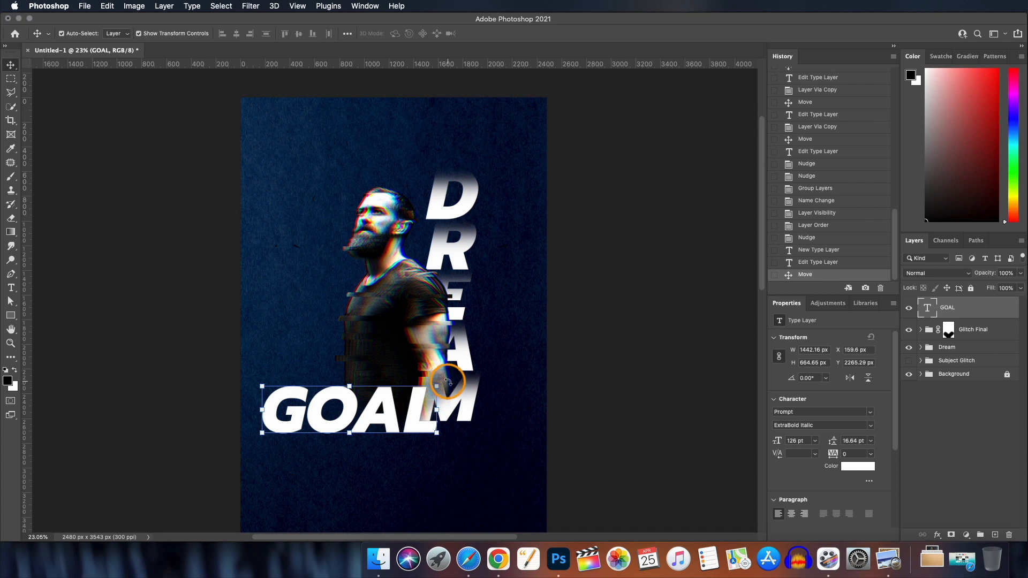
pyautogui.moveTo(448, 382); pyautogui.dragTo(388, 355)
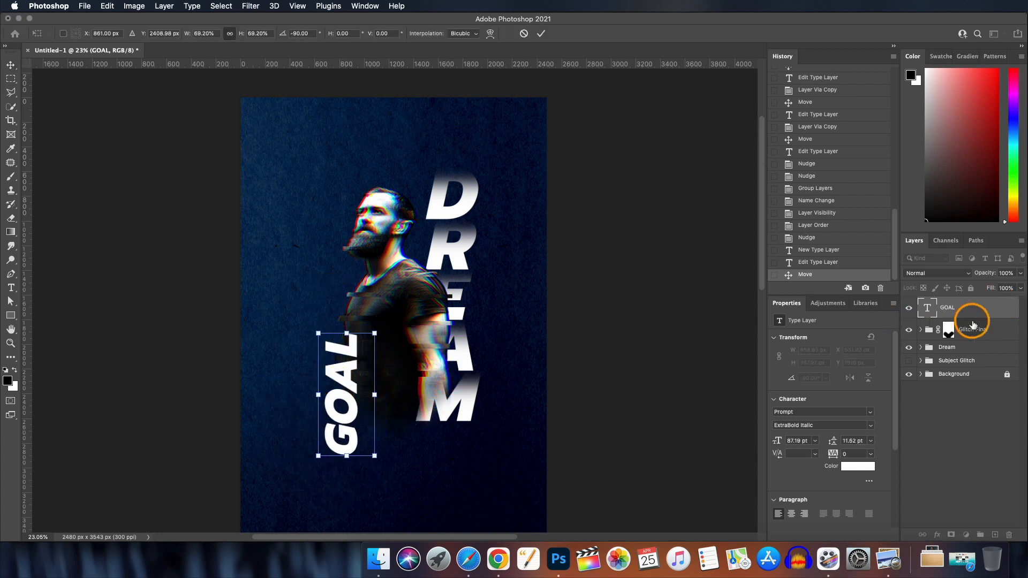
pyautogui.press('Return')
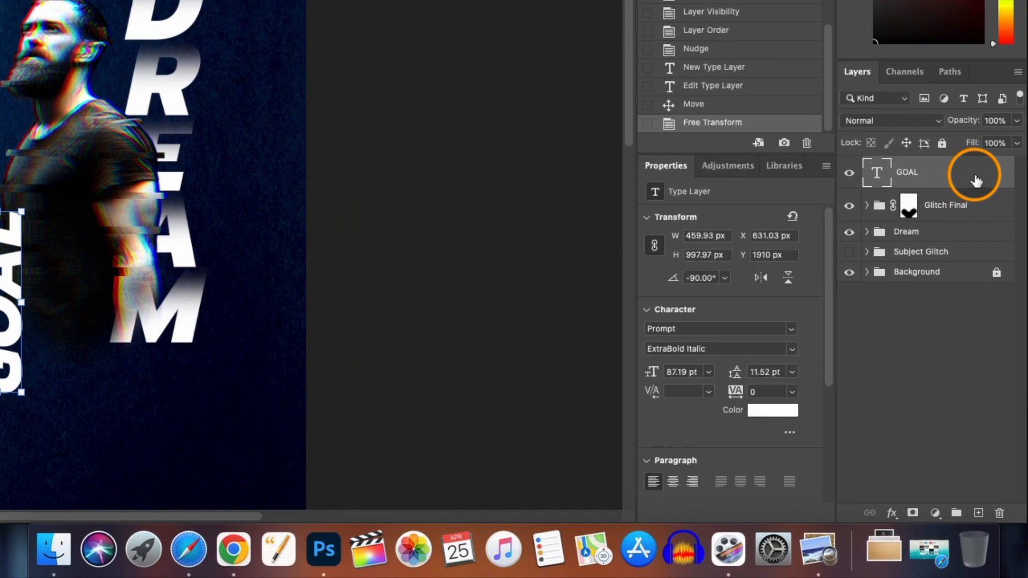
# - Turn GOAL into outline text with a white 8 px centered stroke and a fill opacity of 0%
pyautogui.doubleClick(993, 312)
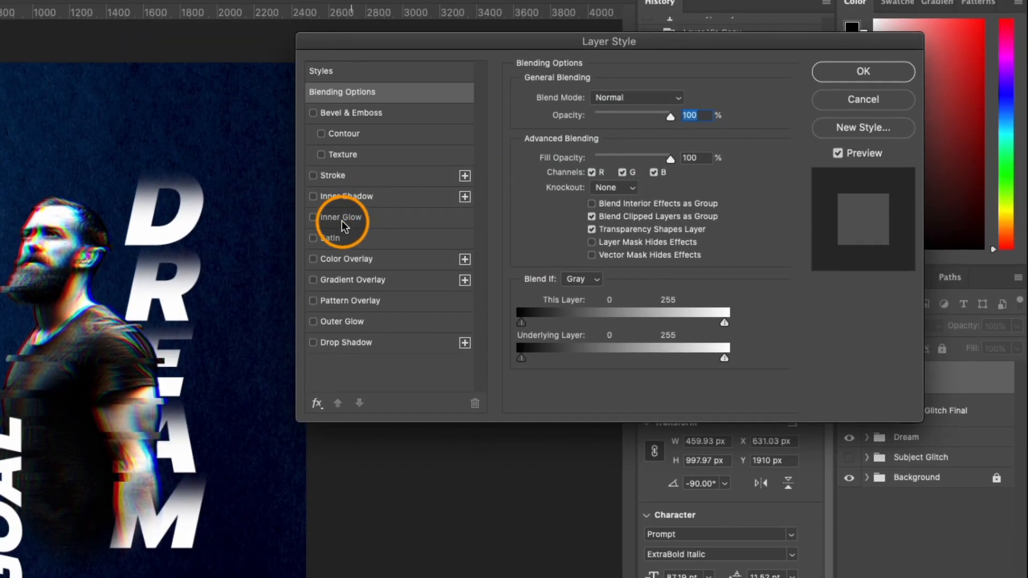
pyautogui.click(313, 176)
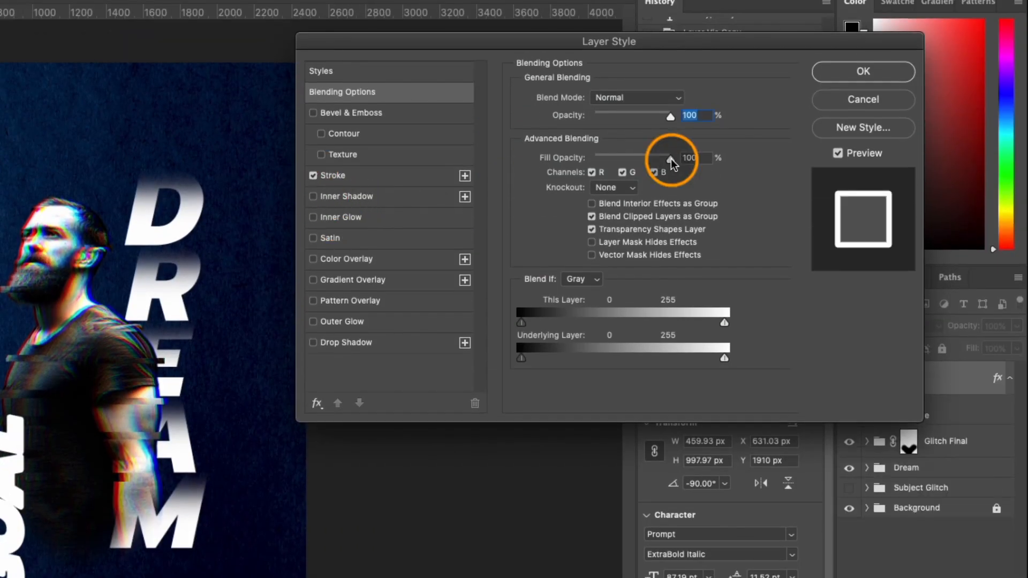
pyautogui.moveTo(670, 159); pyautogui.dragTo(590, 159)
pyautogui.click(384, 179)
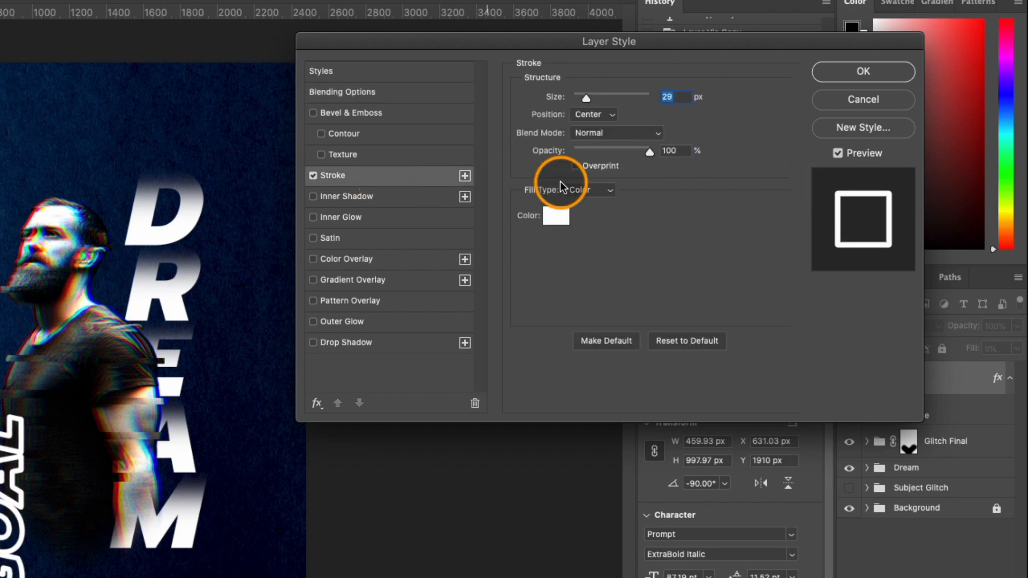
pyautogui.moveTo(589, 99); pyautogui.dragTo(579, 97)
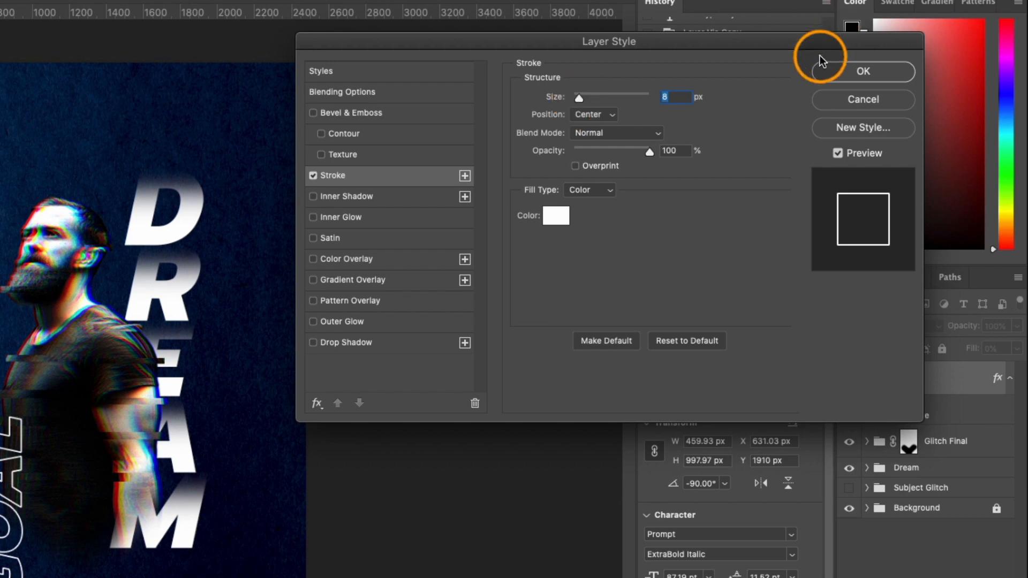
pyautogui.click(863, 71)
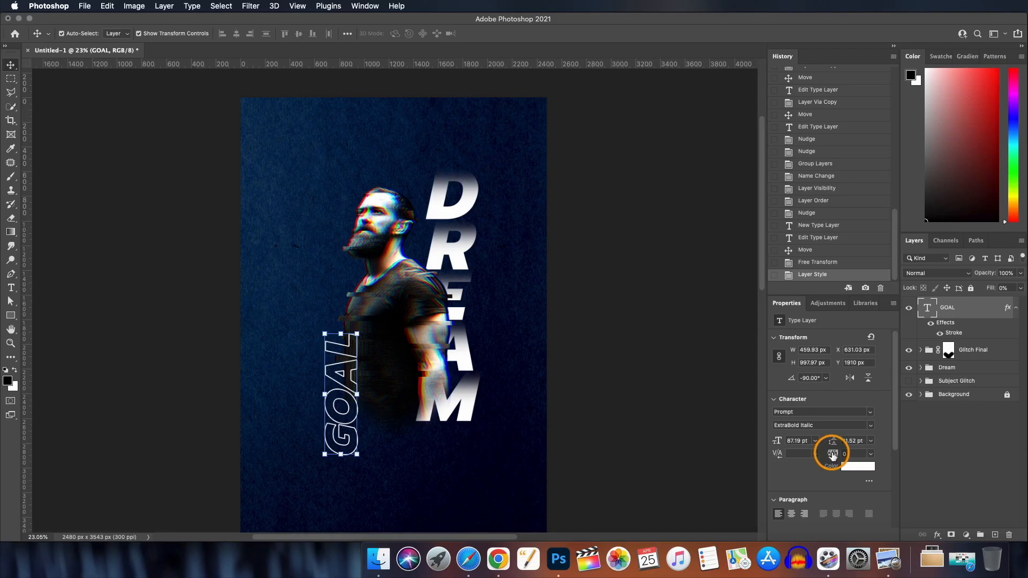
# - Set the GOAL text's tracking to 60 and shift the text slightly up beside the man's torso
pyautogui.moveTo(833, 454); pyautogui.dragTo(837, 453)
pyautogui.moveTo(320, 341); pyautogui.dragTo(323, 333)
pyautogui.scroll(-2, 420, 287)
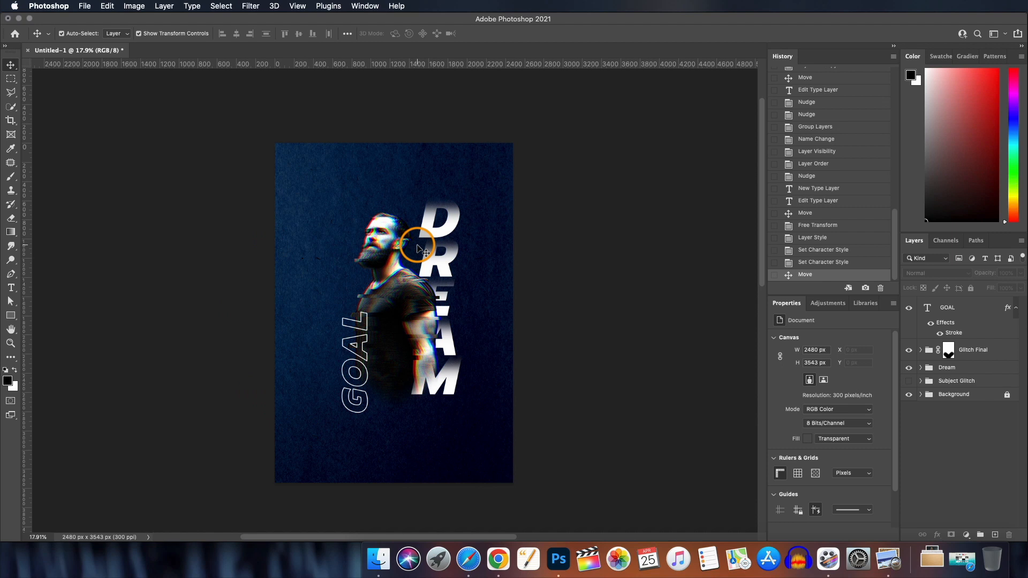
# - Move the GOAL text, Glitch Final group and Dream group together about 200 px up the poster
pyautogui.click(977, 307)
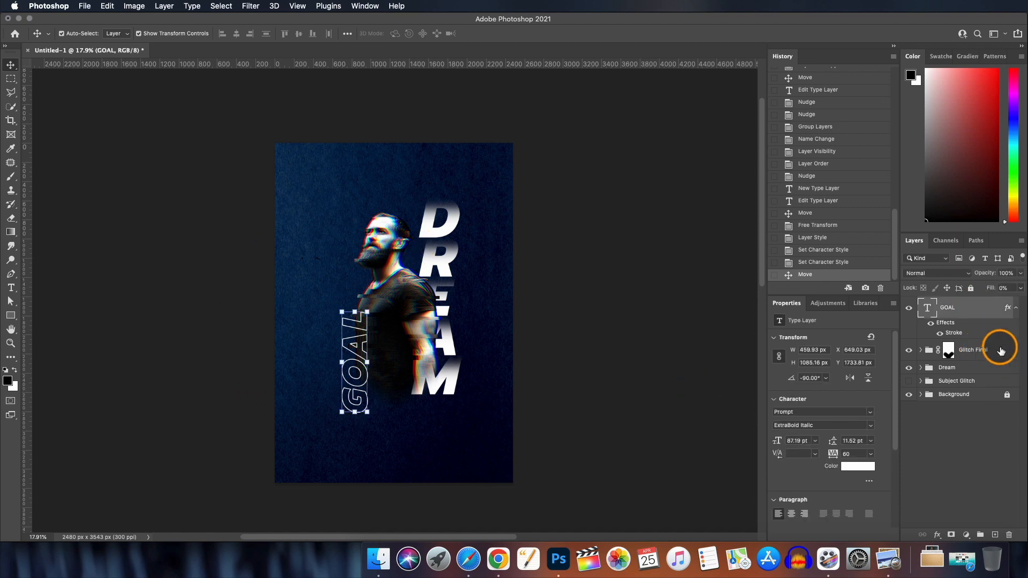
pyautogui.click(1003, 350)
pyautogui.keyDown('shift'); pyautogui.click(980, 367); pyautogui.keyUp('shift')
pyautogui.moveTo(401, 308); pyautogui.dragTo(452, 298)
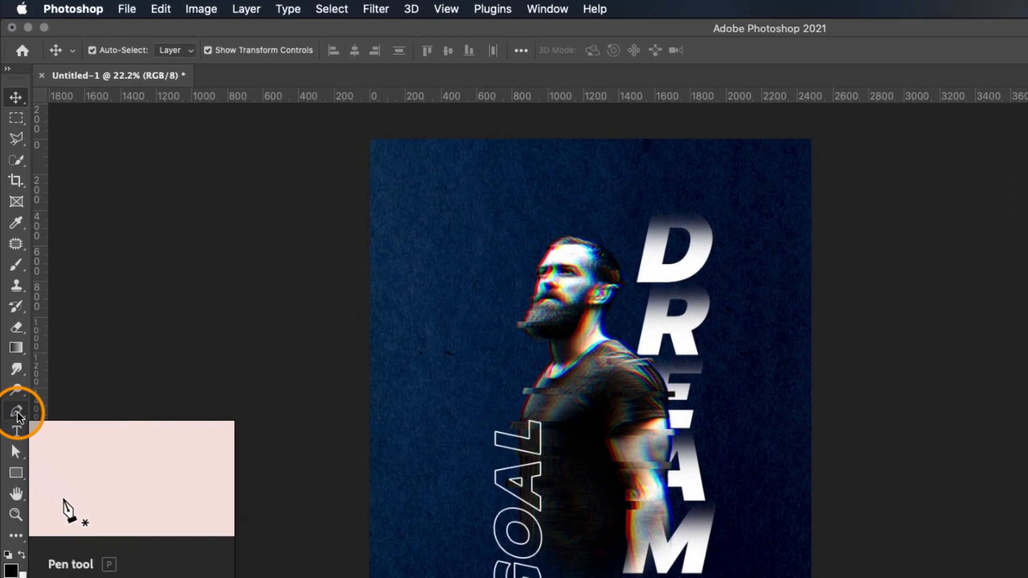
# - Set the Pen tool to draw shapes with a white fill and no stroke
pyautogui.click(13, 339)
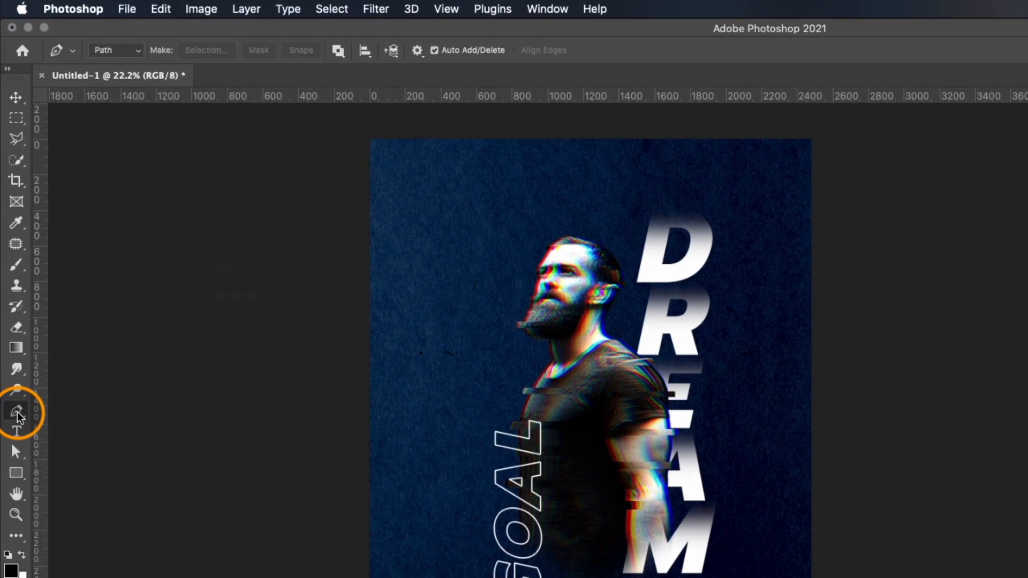
pyautogui.click(138, 50)
pyautogui.click(110, 37)
pyautogui.click(178, 50)
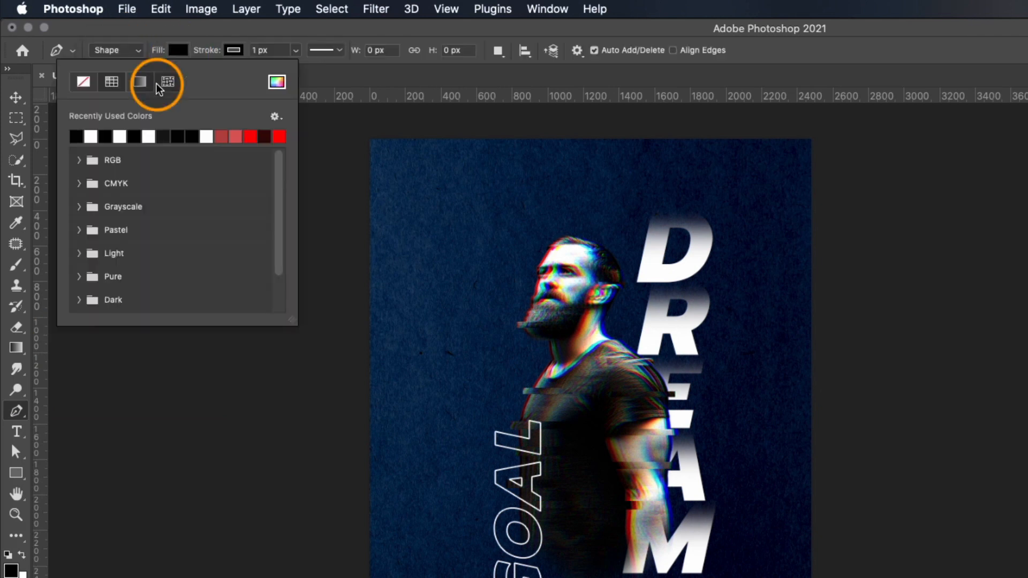
pyautogui.click(234, 50)
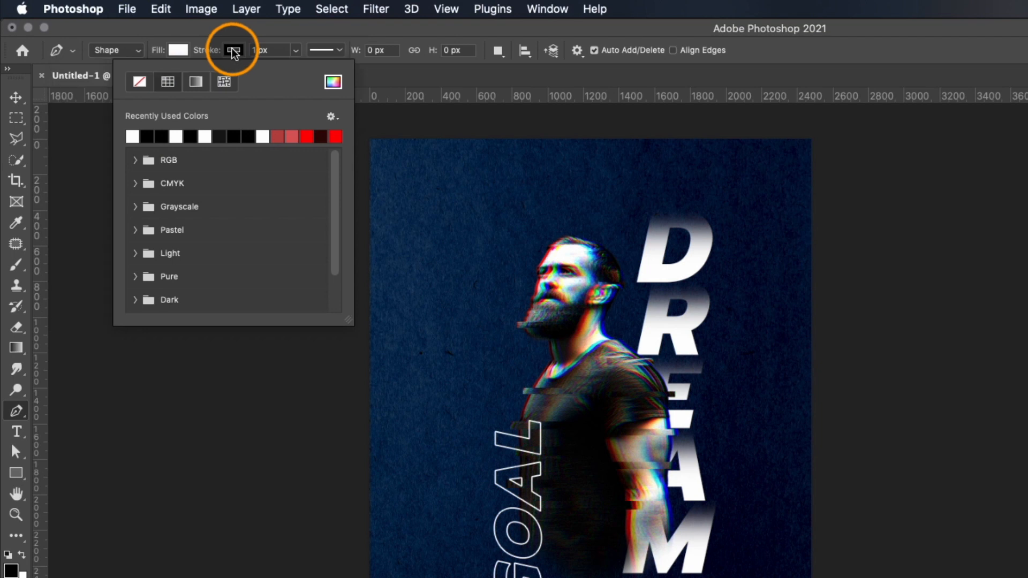
pyautogui.click(141, 81)
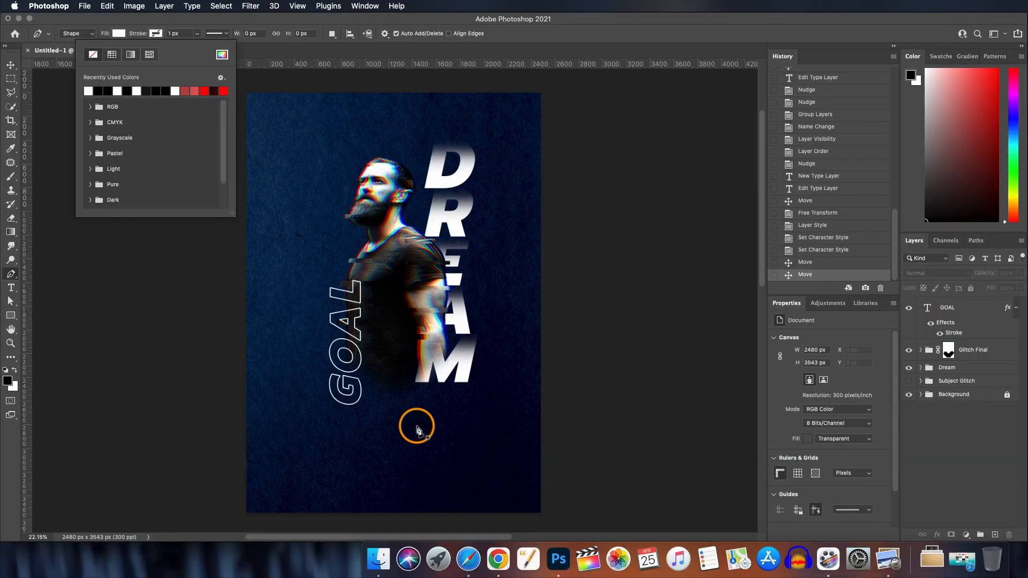
# - Draw a slanted white ribbon below the M, about 1085 by 911 px, with a notched left end and its right end past the poster's edge
pyautogui.click(432, 421)
pyautogui.click(560, 369)
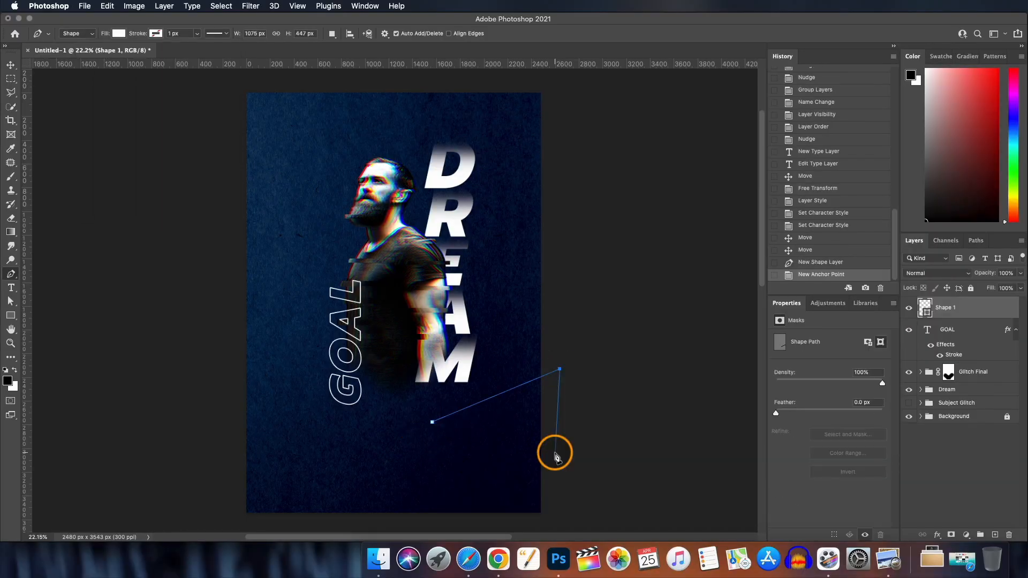
pyautogui.click(560, 430)
pyautogui.click(431, 476)
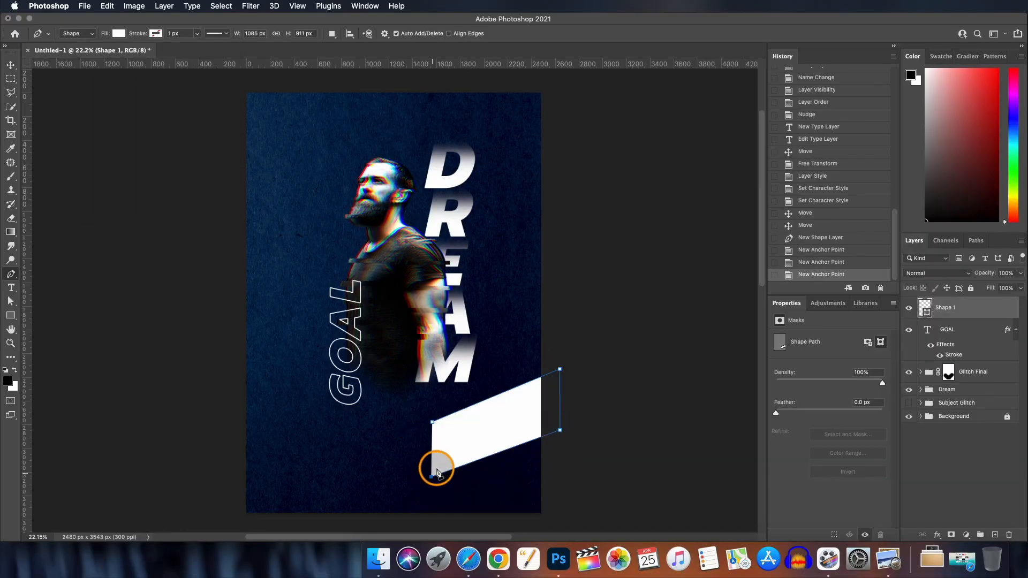
pyautogui.click(450, 442)
pyautogui.click(432, 422)
# - Stretch the ribbon further left and trim its height, to about 1270 by 857 px
pyautogui.press('v')
pyautogui.scroll(3, 558, 409)
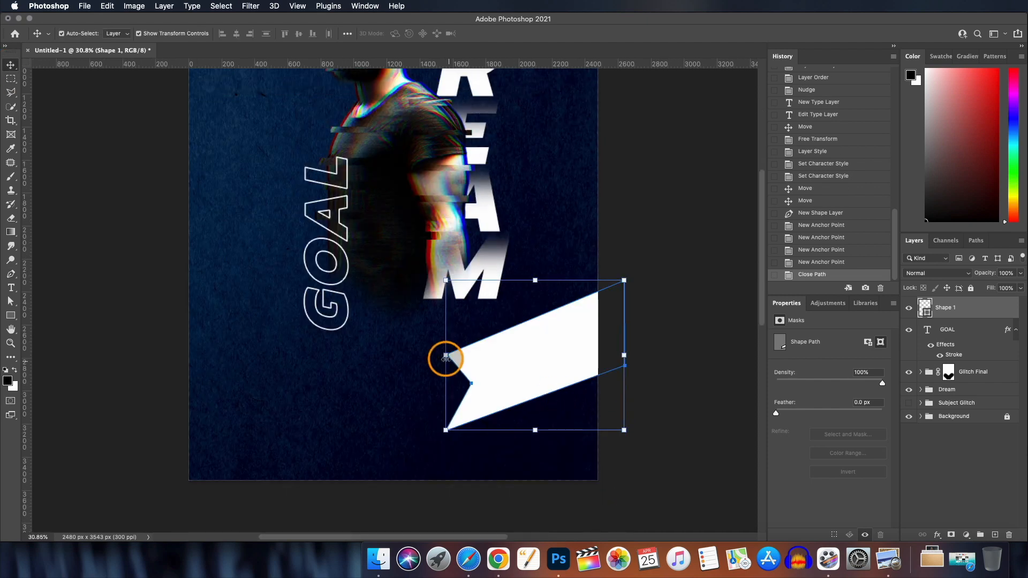
pyautogui.click(445, 355)
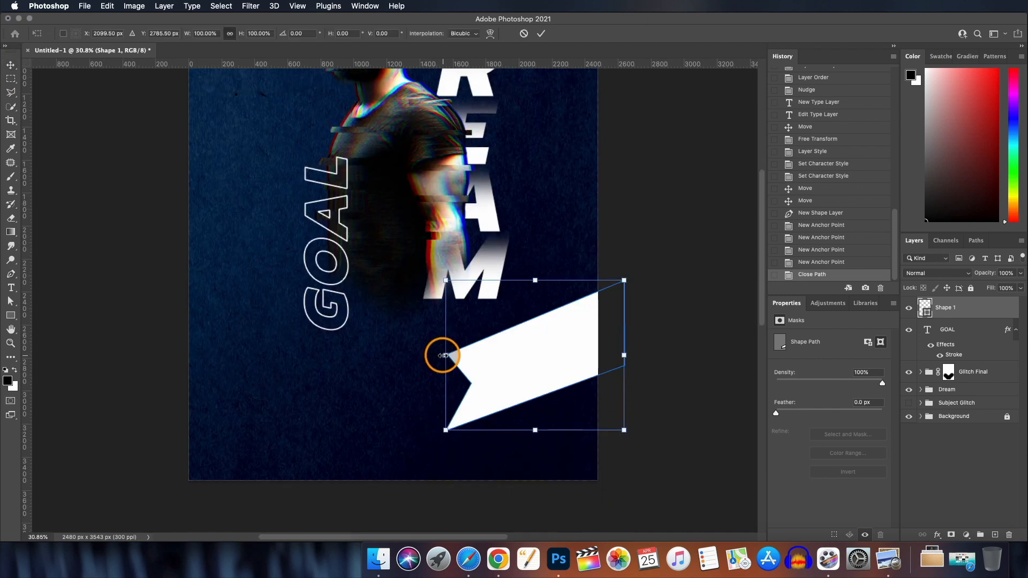
pyautogui.moveTo(441, 356); pyautogui.dragTo(417, 363)
pyautogui.moveTo(519, 267); pyautogui.dragTo(519, 285)
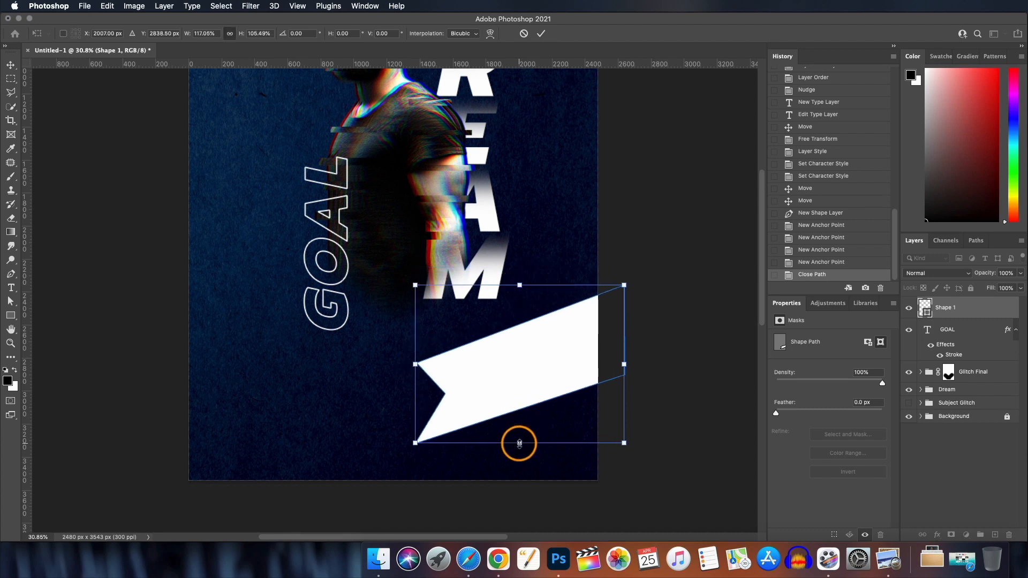
pyautogui.moveTo(519, 442); pyautogui.dragTo(519, 426)
pyautogui.press('Return')
# - Set the ribbon layer's blend mode to Soft Light
pyautogui.scroll(1, 527, 355)
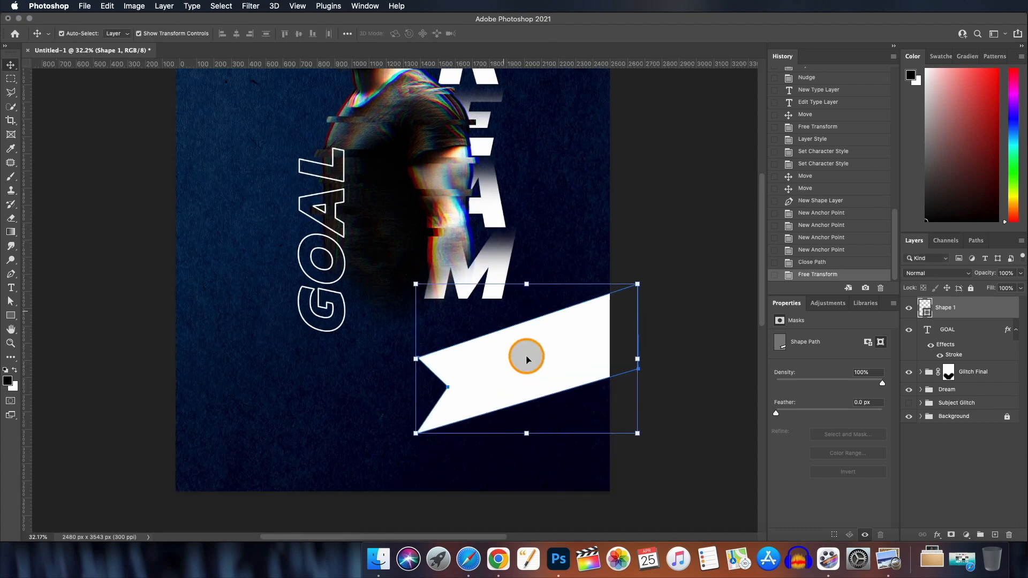
pyautogui.click(970, 276)
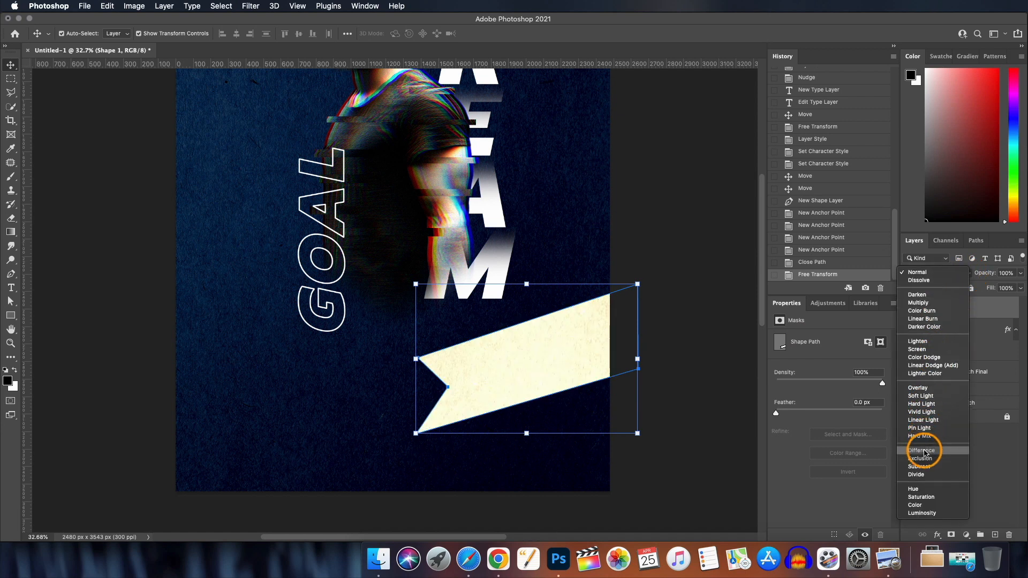
pyautogui.click(934, 397)
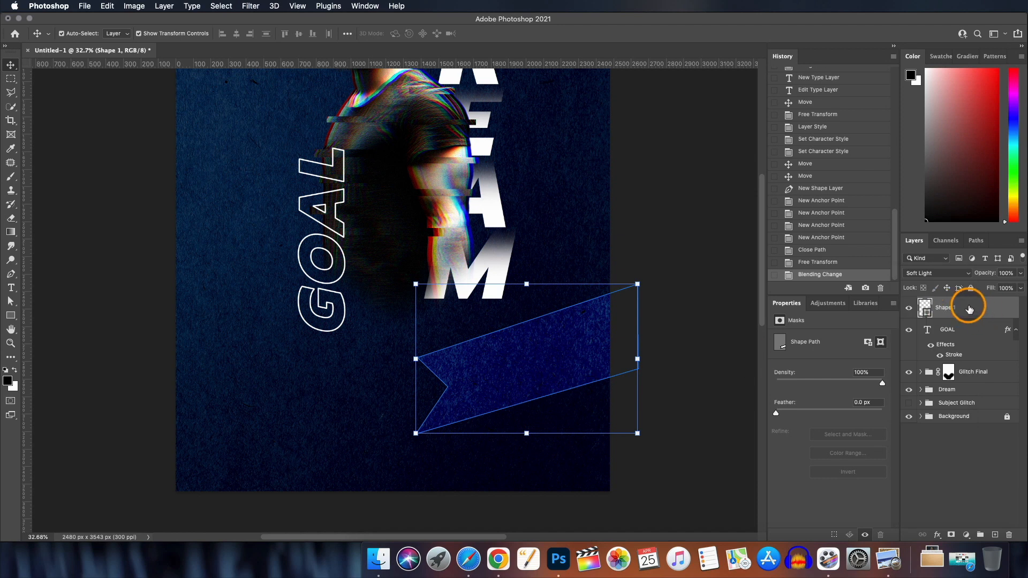
# - Convert the ribbon shape to a smart object and duplicate it
pyautogui.hotkey('ctrl', 'alt', 's')
pyautogui.hotkey('ctrl', 'j')
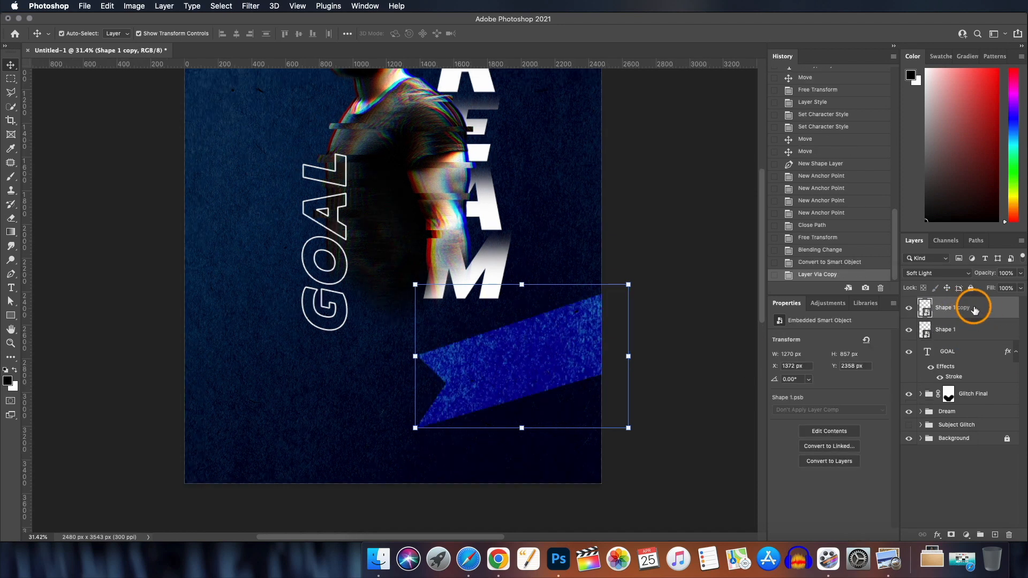
pyautogui.click(951, 534)
pyautogui.hotkey('ctrl', 'z')
# - Add a Levels adjustment clipped to the ribbon copy, with black input 62 and midtone 1.19
pyautogui.click(967, 533)
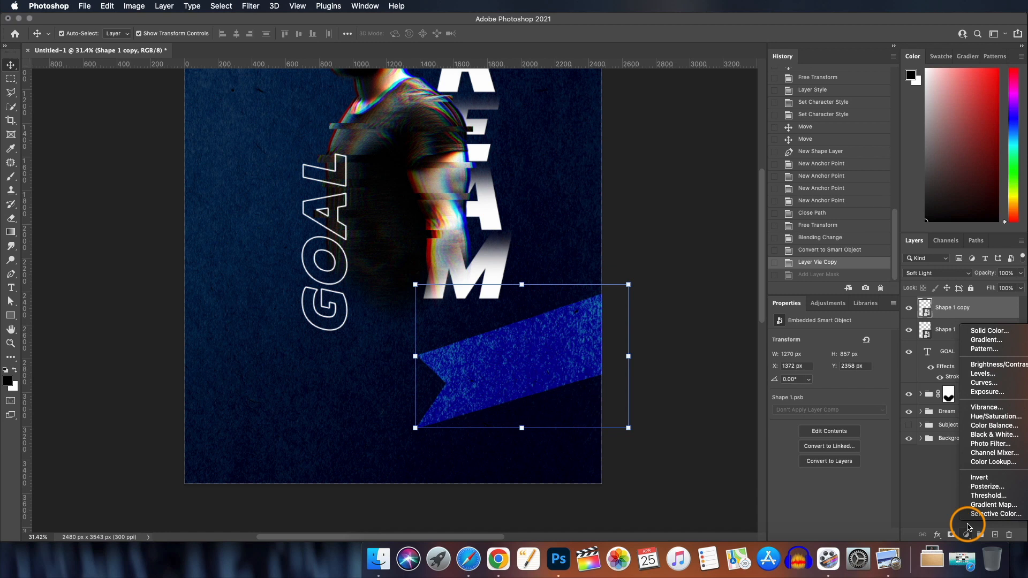
pyautogui.click(999, 373)
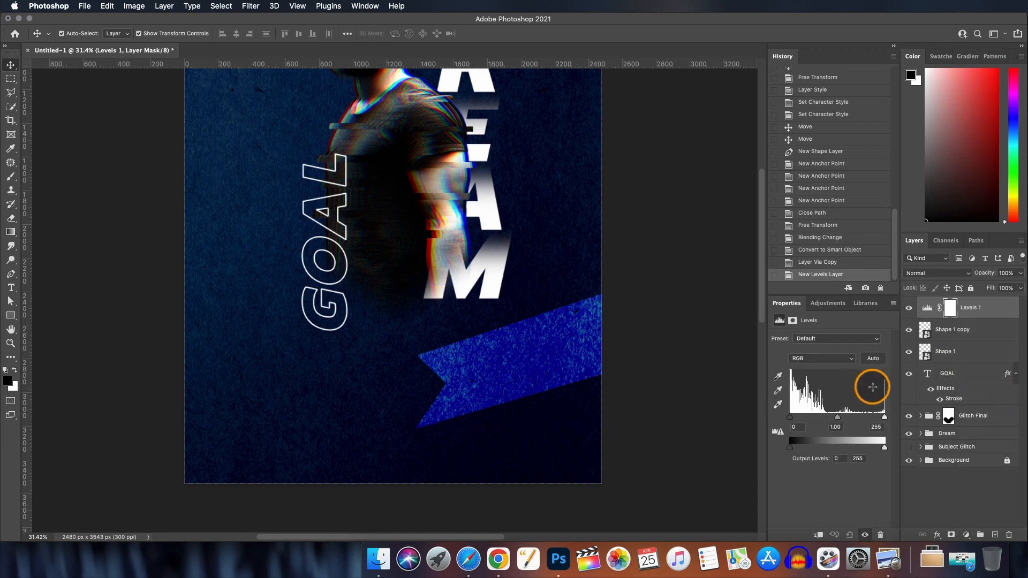
pyautogui.click(885, 421)
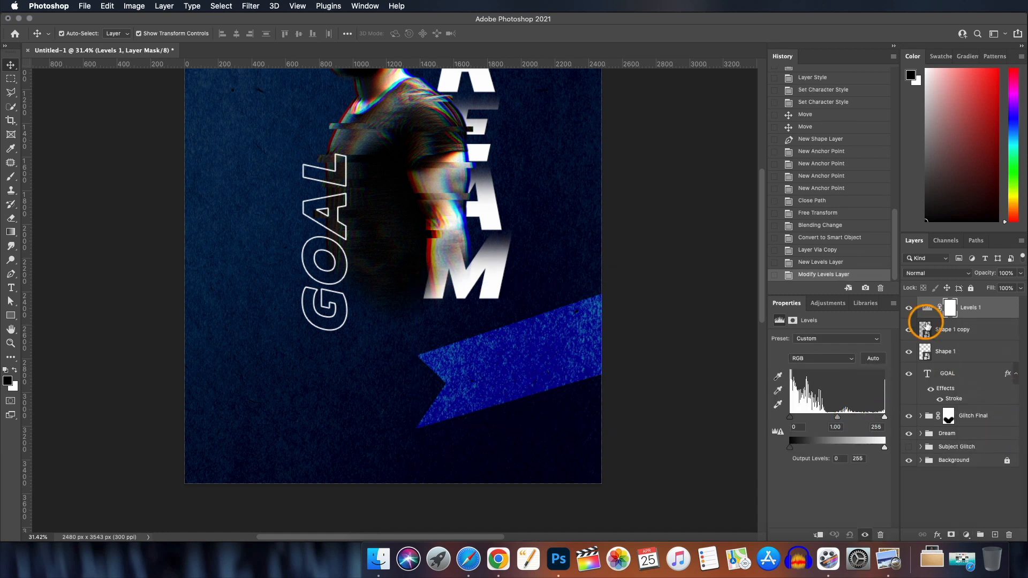
pyautogui.keyDown('alt'); pyautogui.click(925, 318); pyautogui.keyUp('alt')
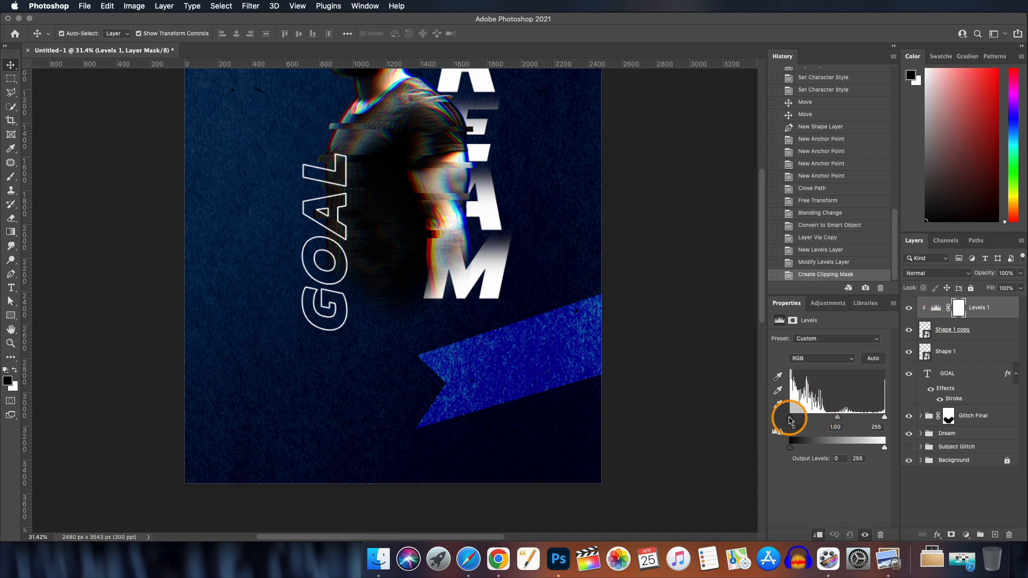
pyautogui.moveTo(792, 419); pyautogui.dragTo(812, 421)
# - Group the Levels adjustment with both ribbon layers and expand the group
pyautogui.keyDown('shift'); pyautogui.click(987, 352); pyautogui.keyUp('shift')
pyautogui.press('super+g')
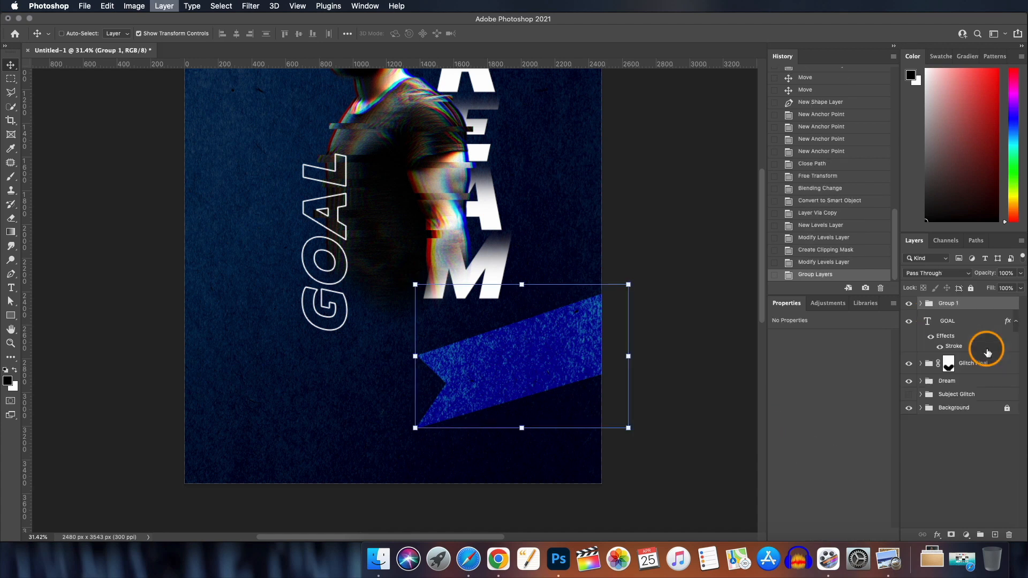
pyautogui.click(921, 303)
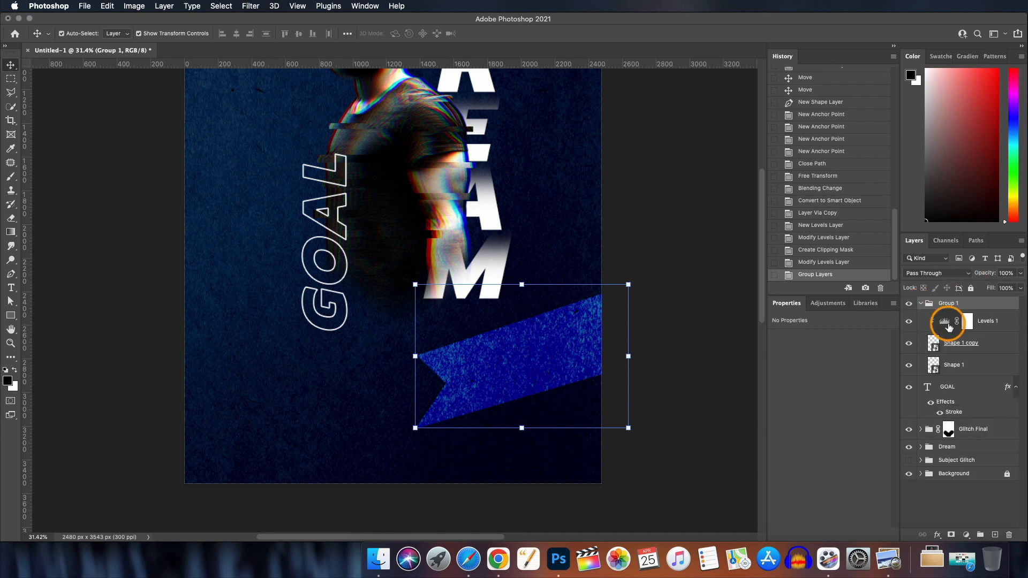
# - Move the Levels adjustment above the ribbon group and clip it to the group, with input levels 0, 0.73 and 122
pyautogui.moveTo(993, 321); pyautogui.dragTo(982, 300)
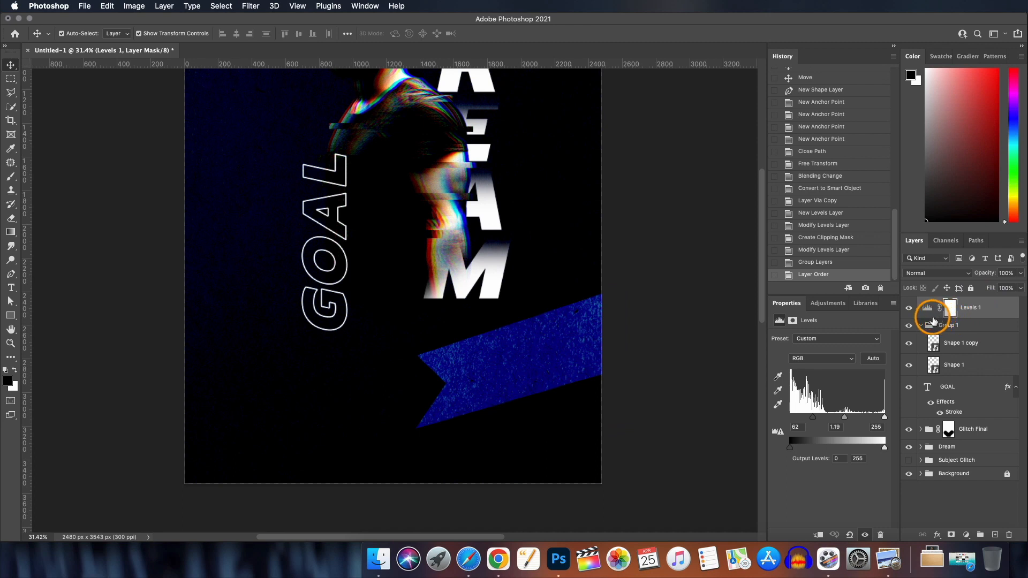
pyautogui.keyDown('alt'); pyautogui.click(930, 316); pyautogui.keyUp('alt')
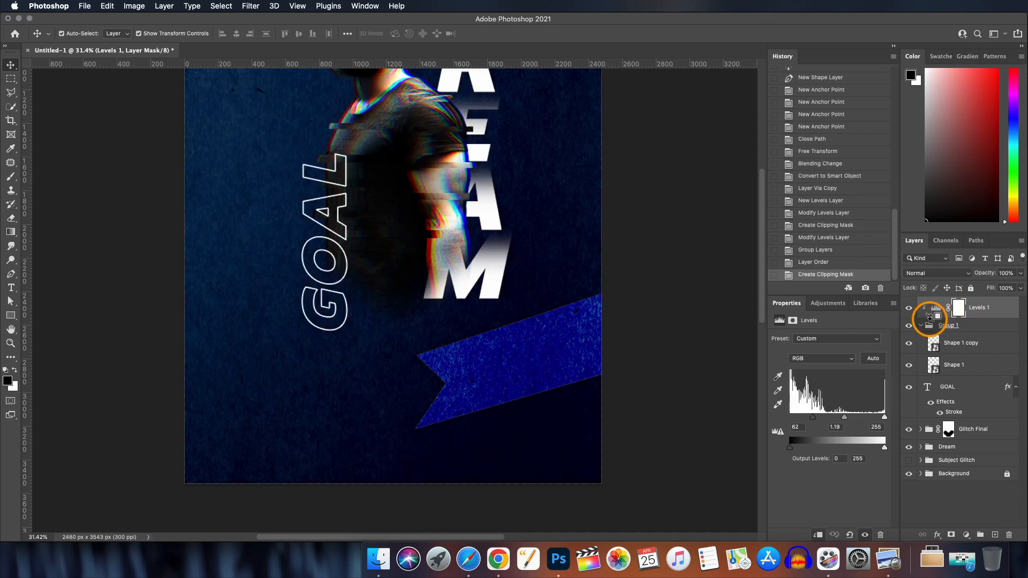
pyautogui.moveTo(815, 422); pyautogui.dragTo(791, 417)
pyautogui.moveTo(884, 417); pyautogui.dragTo(836, 418)
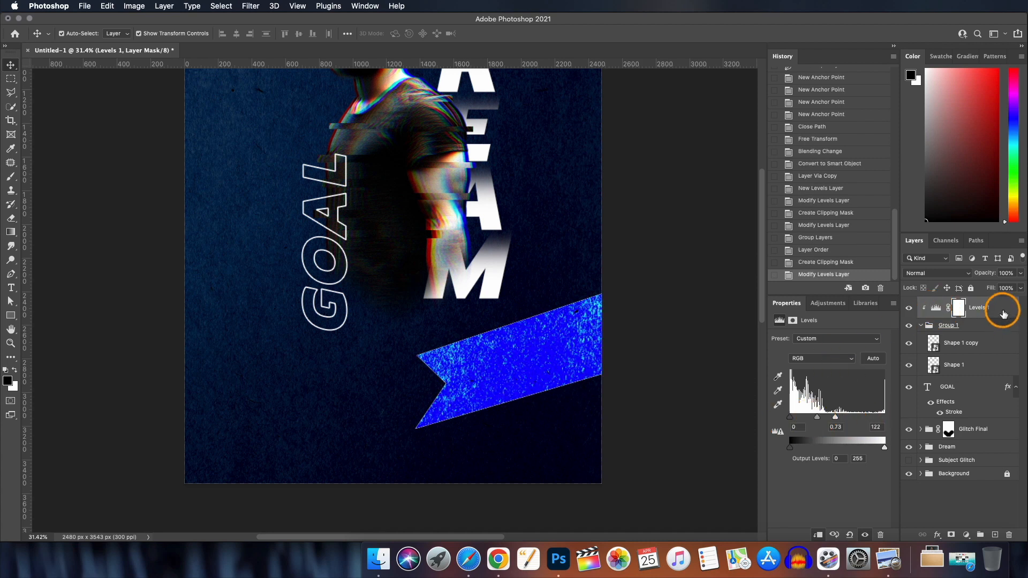
pyautogui.click(967, 535)
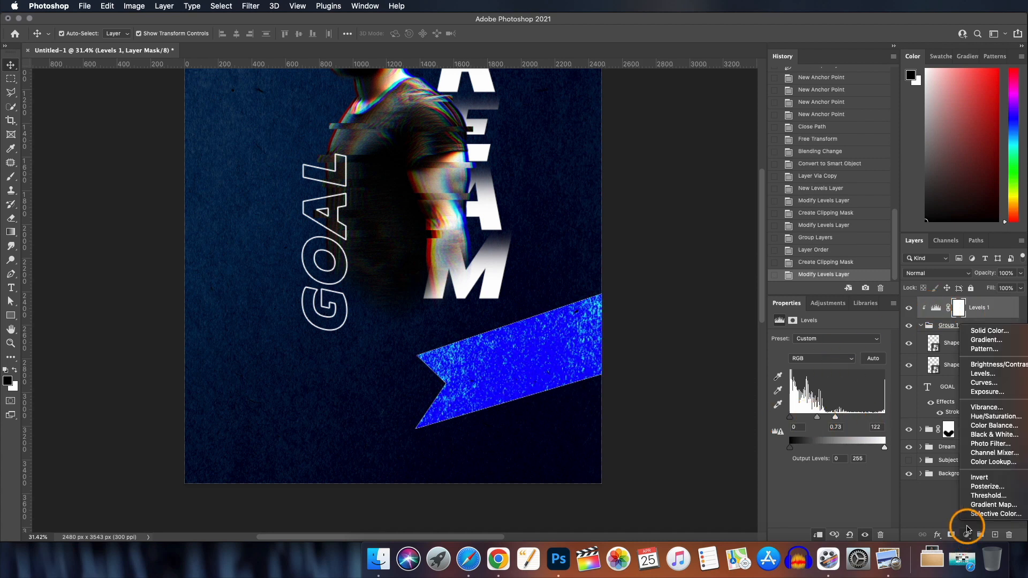
pyautogui.click(998, 375)
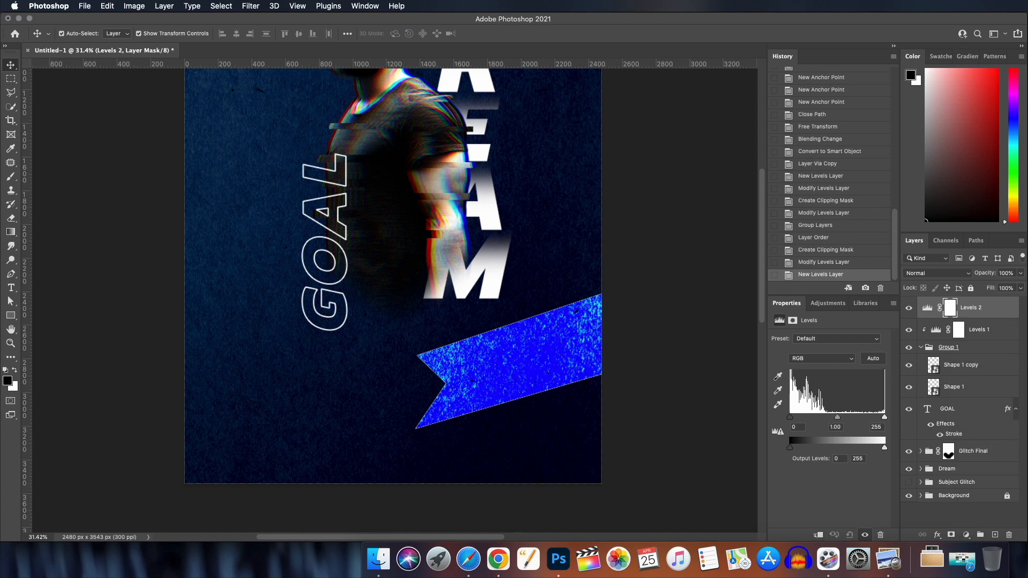
pyautogui.press('super+z')
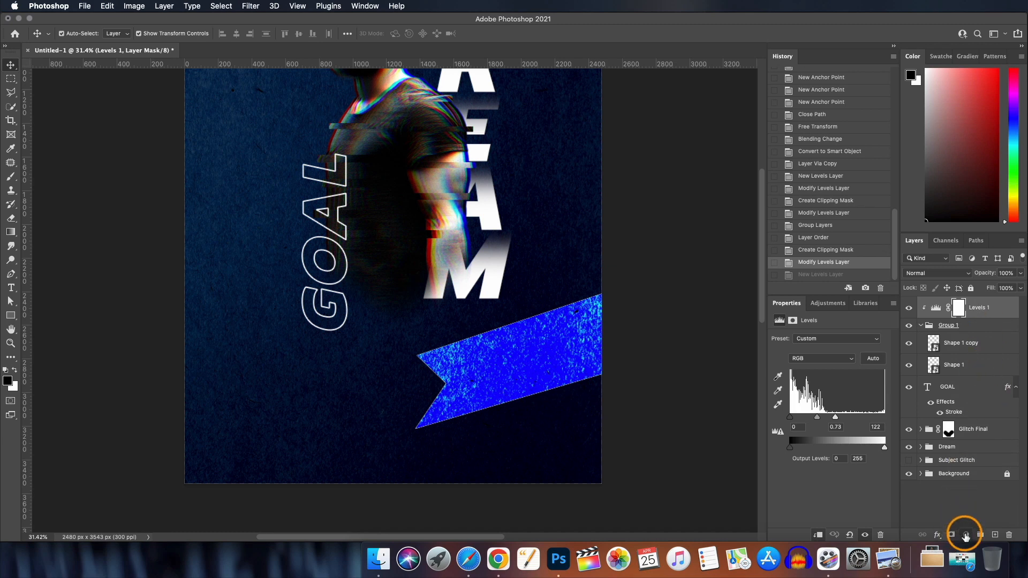
# - Add a Hue/Saturation adjustment clipped to the ribbon group, with saturation -100 and lightness +31
pyautogui.click(965, 536)
pyautogui.click(984, 418)
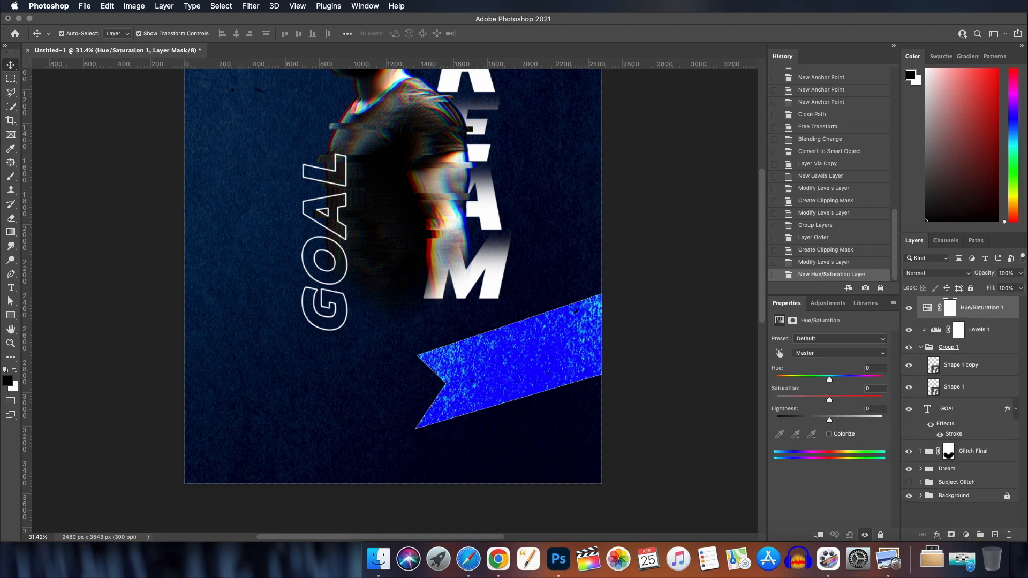
pyautogui.keyDown('alt'); pyautogui.click(933, 316); pyautogui.keyUp('alt')
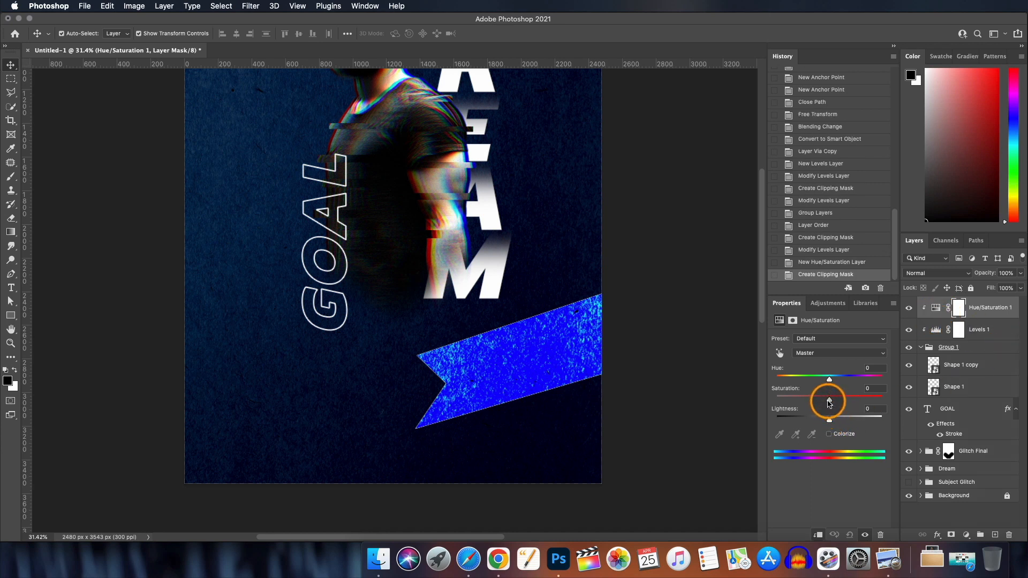
pyautogui.moveTo(821, 402); pyautogui.dragTo(776, 403)
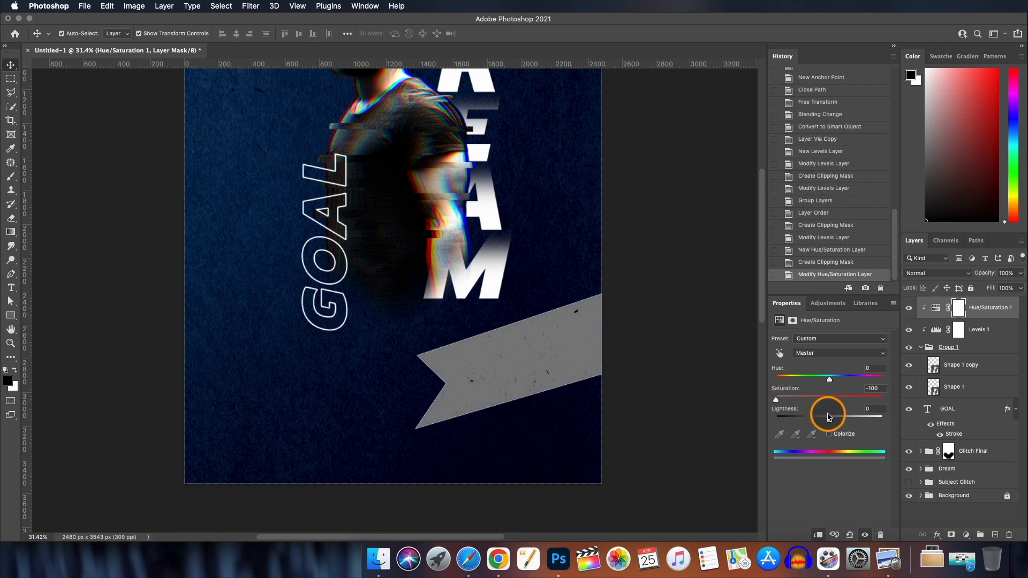
pyautogui.moveTo(829, 422)
pyautogui.mouseDown()
pyautogui.moveTo(854, 422)
pyautogui.moveTo(845, 421)
pyautogui.mouseUp()
# - Try hue shifts of +17 and -29 on the ribbon's Hue/Saturation adjustment, and reset the hue to 0
pyautogui.moveTo(831, 380); pyautogui.dragTo(837, 381)
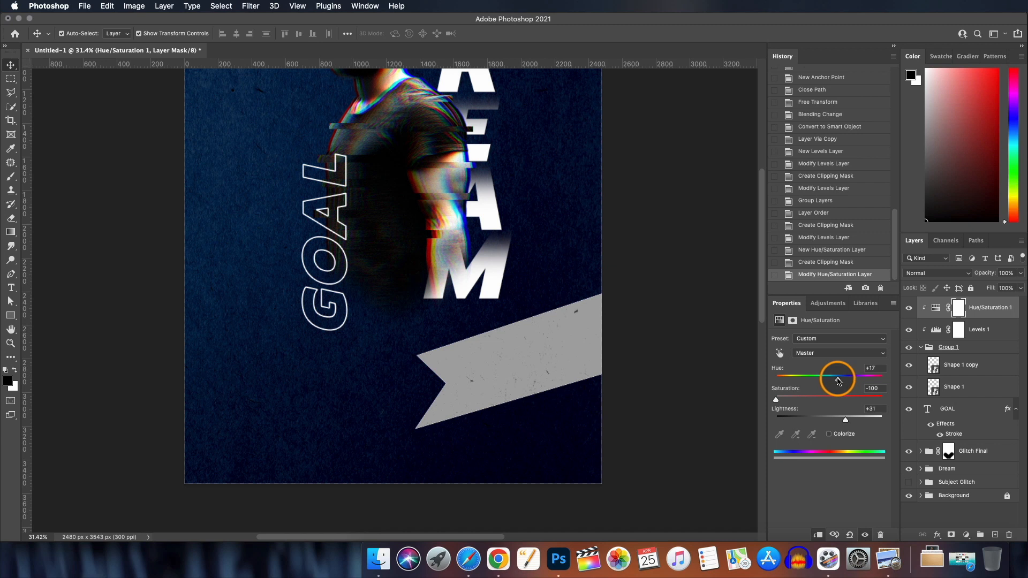
pyautogui.moveTo(839, 381); pyautogui.dragTo(813, 379)
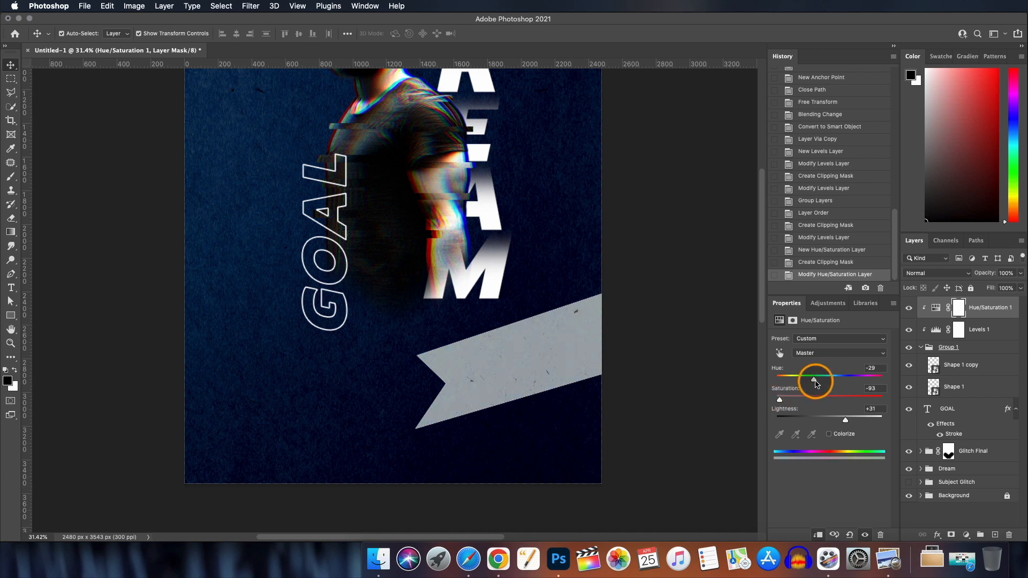
pyautogui.moveTo(814, 383)
pyautogui.mouseDown()
pyautogui.moveTo(799, 383)
pyautogui.moveTo(829, 379)
pyautogui.mouseUp()
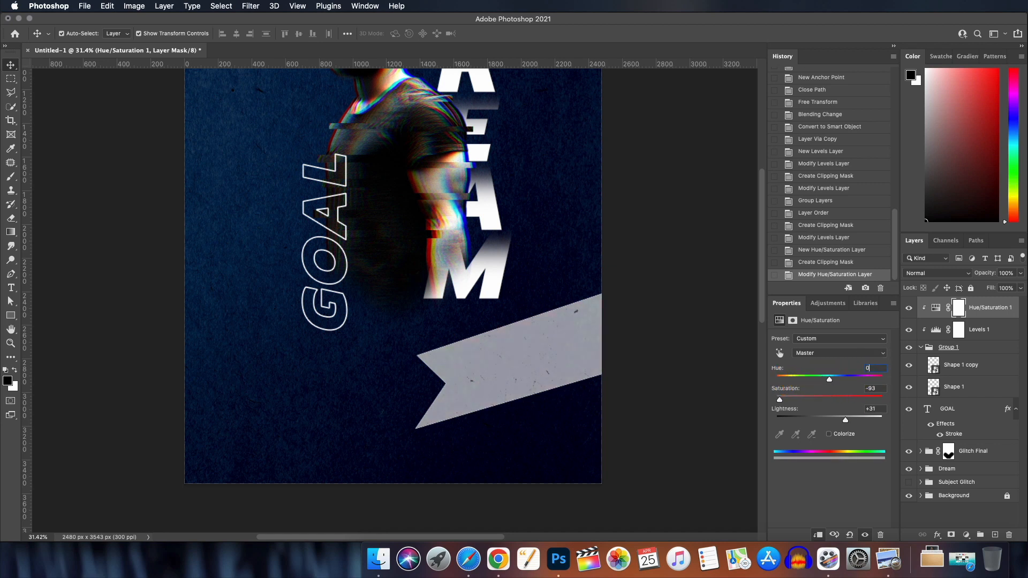
# - Raise the white input of the ribbon's Levels adjustment and set its Hue/Saturation to saturation -95 and lightness +37
pyautogui.moveTo(845, 420)
pyautogui.mouseDown()
pyautogui.moveTo(873, 425)
pyautogui.moveTo(865, 423)
pyautogui.mouseUp()
pyautogui.moveTo(780, 399); pyautogui.dragTo(776, 399)
pyautogui.moveTo(866, 420)
pyautogui.mouseDown()
pyautogui.moveTo(884, 420)
pyautogui.moveTo(865, 420)
pyautogui.mouseUp()
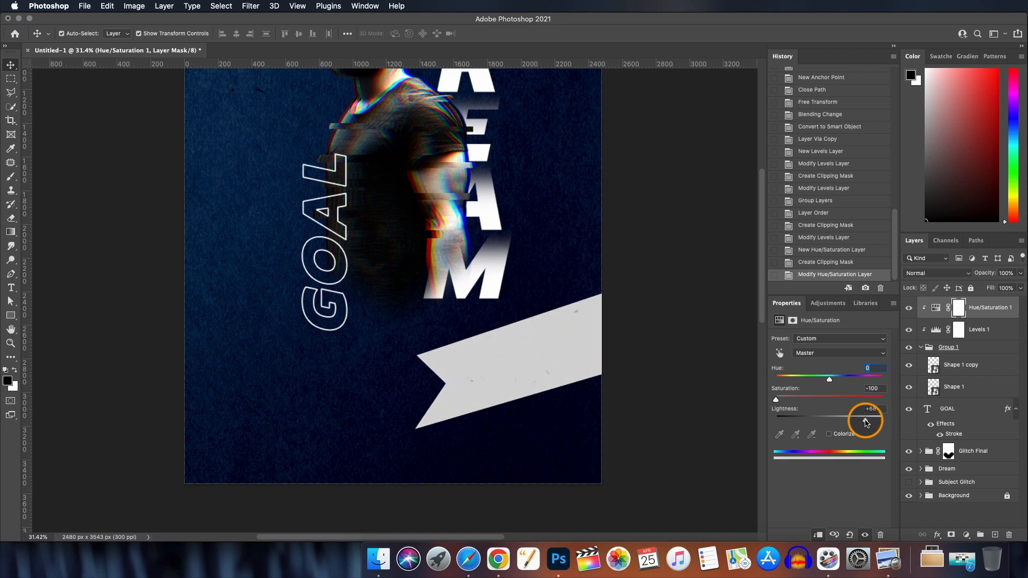
pyautogui.click(940, 325)
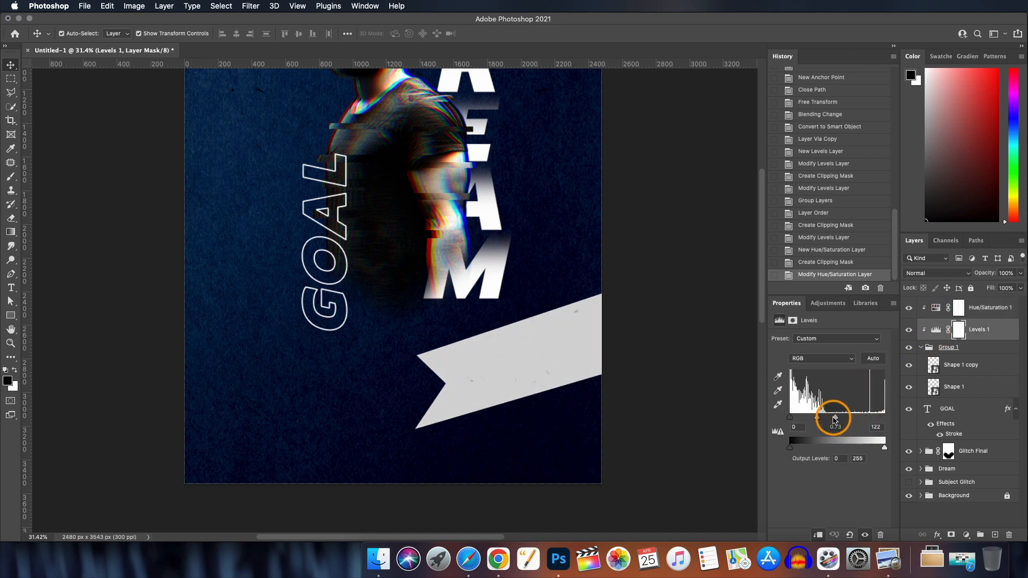
pyautogui.moveTo(835, 420); pyautogui.dragTo(868, 420)
pyautogui.click(959, 307)
pyautogui.click(777, 403)
pyautogui.moveTo(776, 403); pyautogui.dragTo(779, 403)
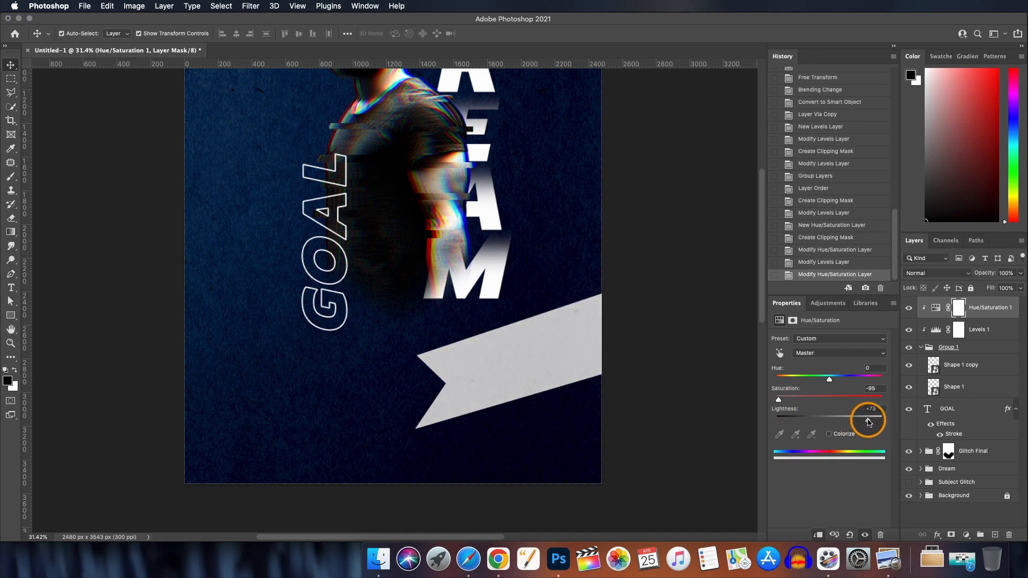
pyautogui.moveTo(868, 419); pyautogui.dragTo(848, 426)
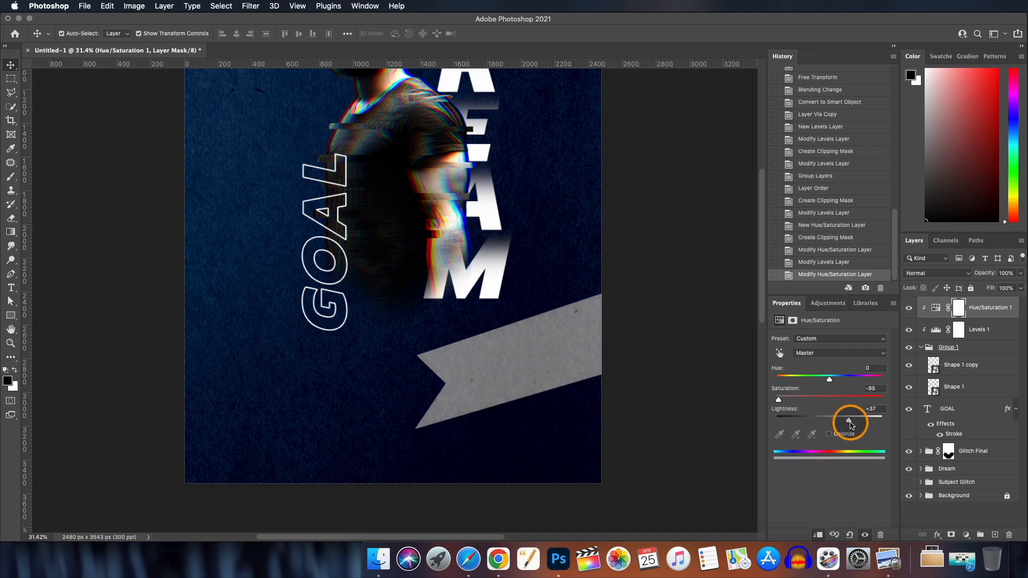
# - Link the two ribbon smart object layers inside the group and collapse the group
pyautogui.scroll(-2, 711, 321)
pyautogui.click(501, 337)
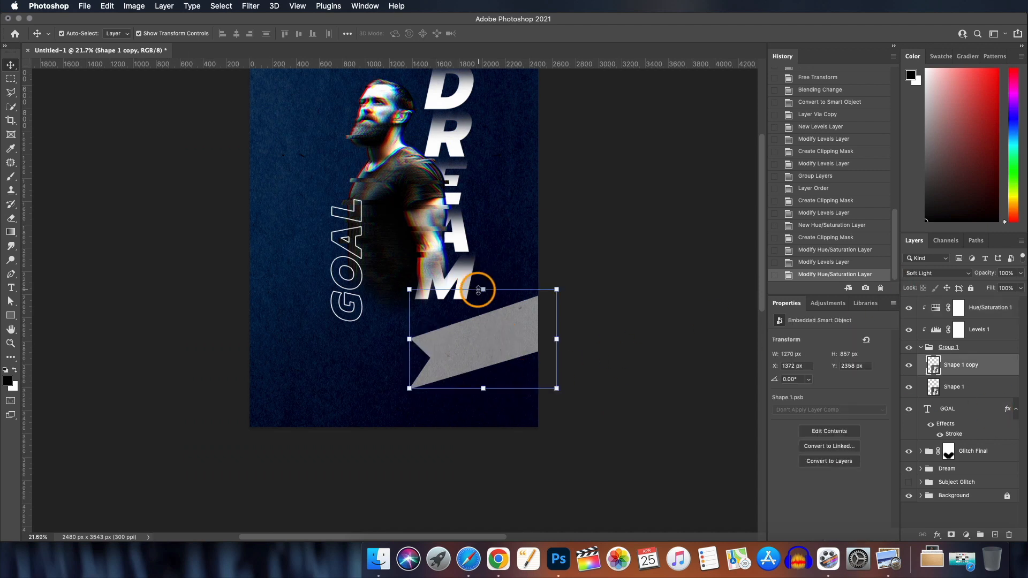
pyautogui.click(478, 289)
pyautogui.keyDown('shift'); pyautogui.click(934, 387); pyautogui.keyUp('shift')
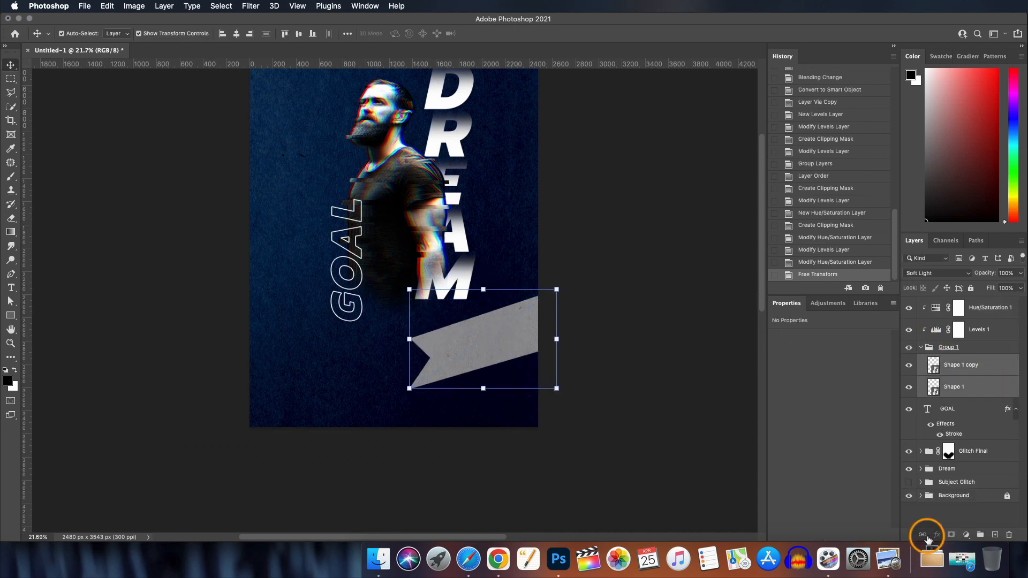
pyautogui.click(922, 535)
pyautogui.click(920, 347)
# - Place two vertical and two horizontal guides framing an area about 840 by 396 px over the ribbon's upper part
pyautogui.scroll(3, 649, 348)
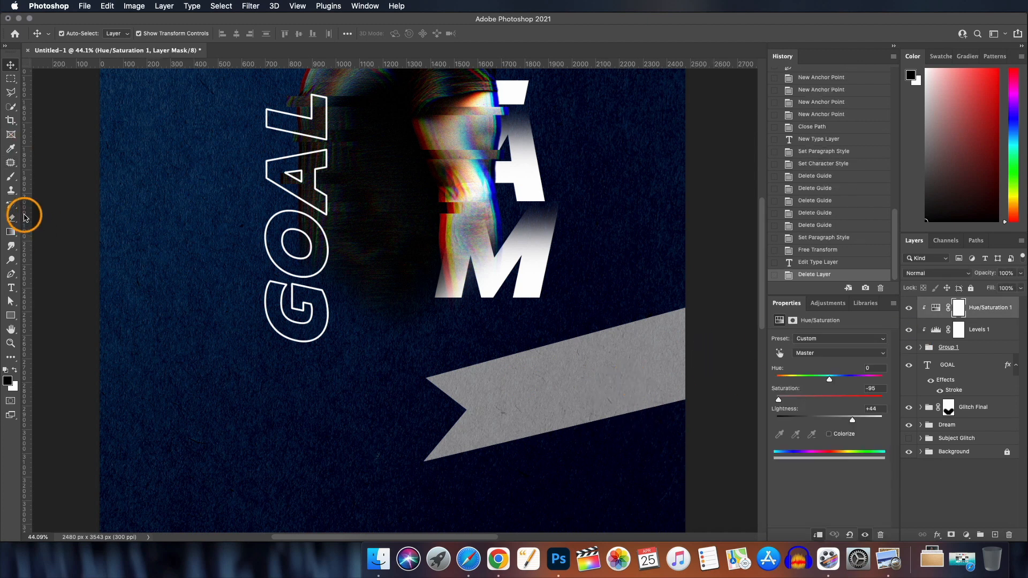
pyautogui.moveTo(29, 225); pyautogui.dragTo(471, 289)
pyautogui.moveTo(28, 262); pyautogui.dragTo(669, 339)
pyautogui.moveTo(538, 64); pyautogui.dragTo(581, 311)
pyautogui.moveTo(583, 64); pyautogui.dragTo(610, 405)
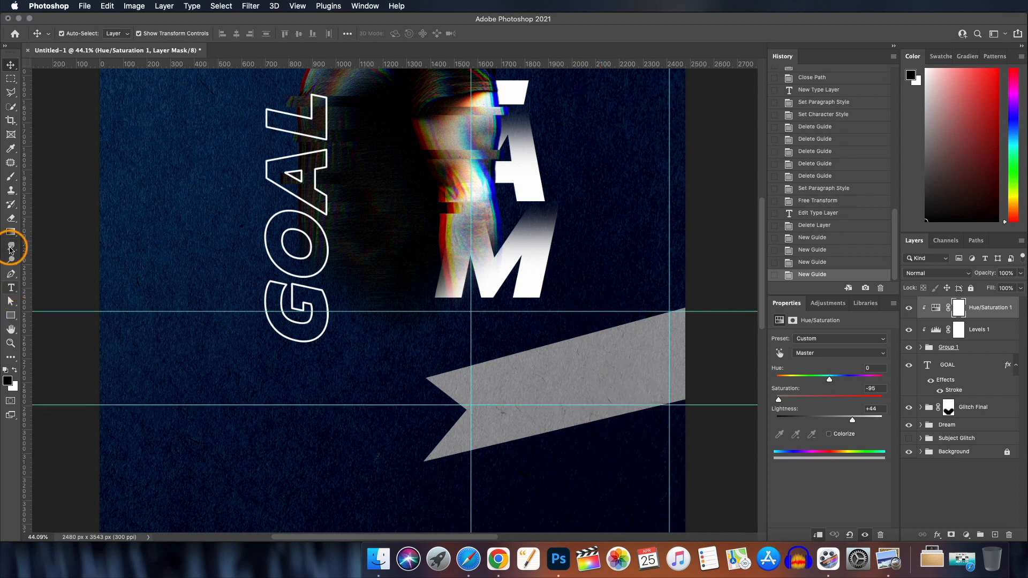
# - Draw a closed rectangular Pen path through the four guide intersections over the ribbon
pyautogui.click(11, 273)
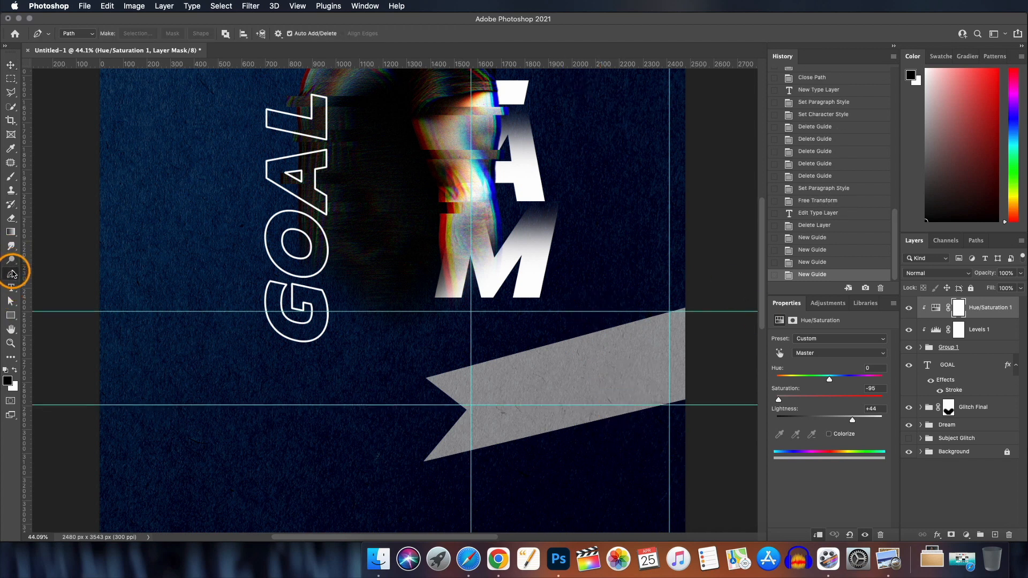
pyautogui.click(471, 311)
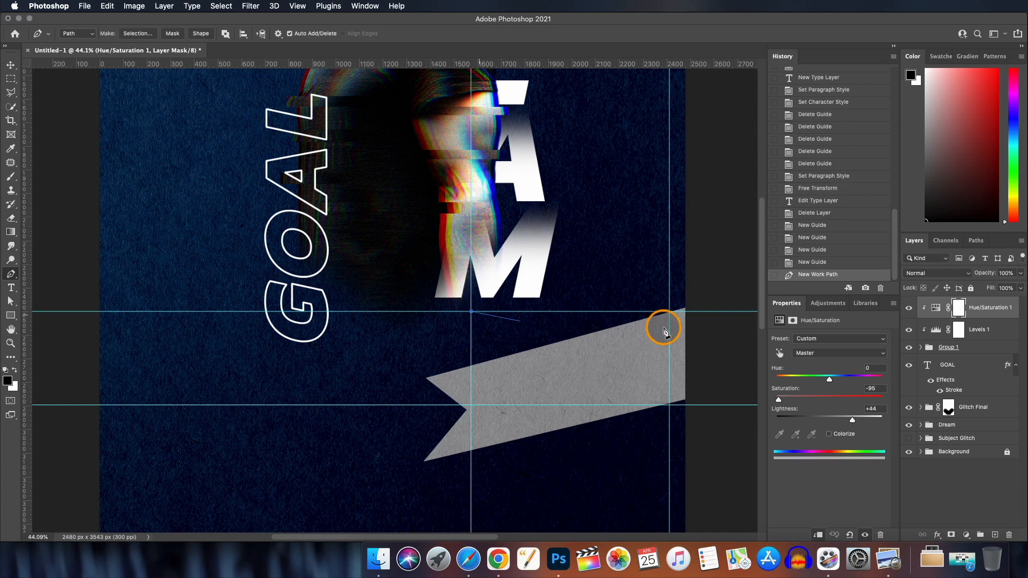
pyautogui.click(669, 311)
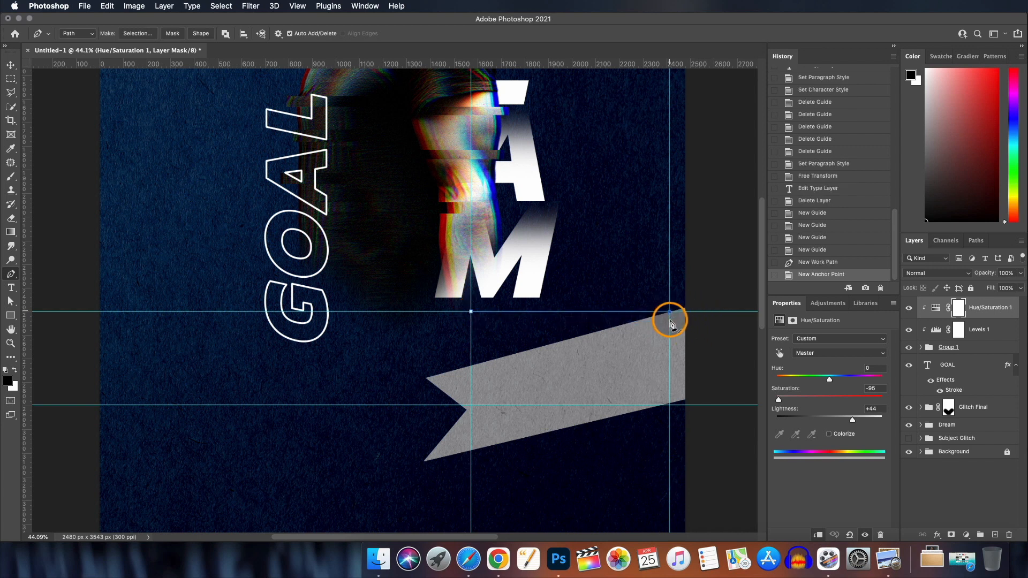
pyautogui.click(669, 405)
pyautogui.click(471, 405)
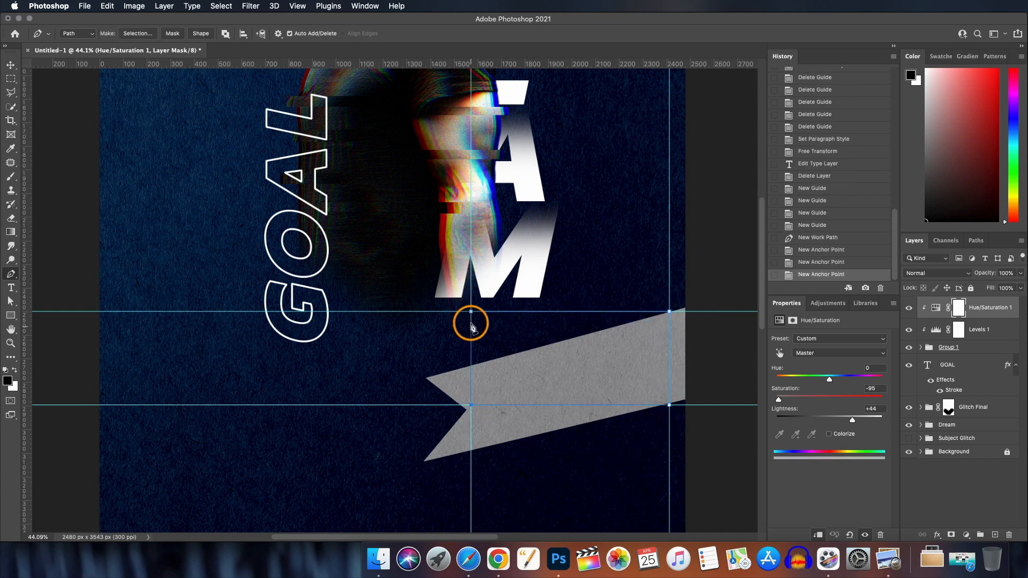
pyautogui.click(472, 311)
# - Create a placeholder paragraph text layer inside the rectangular path
pyautogui.click(11, 289)
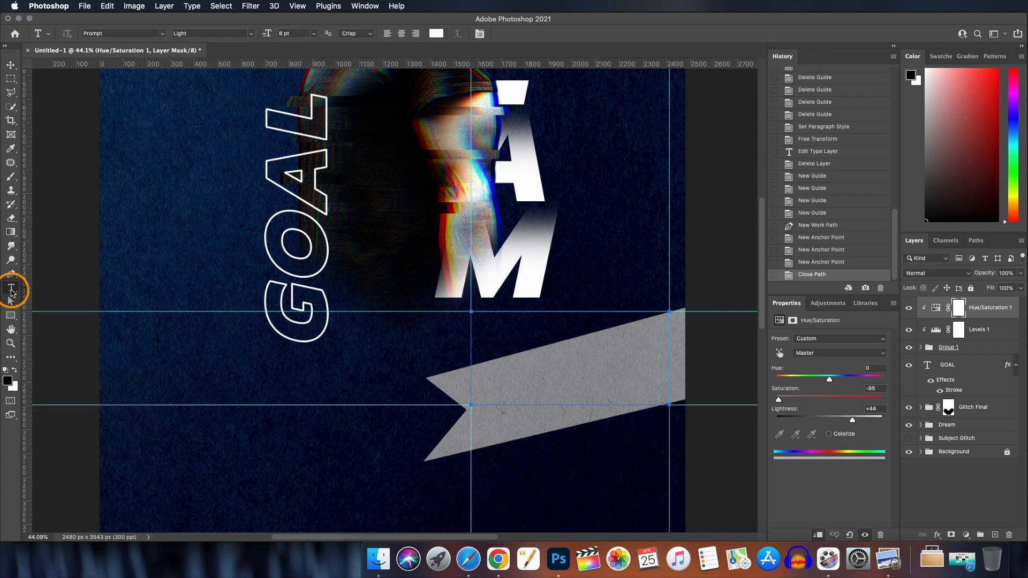
pyautogui.click(508, 352)
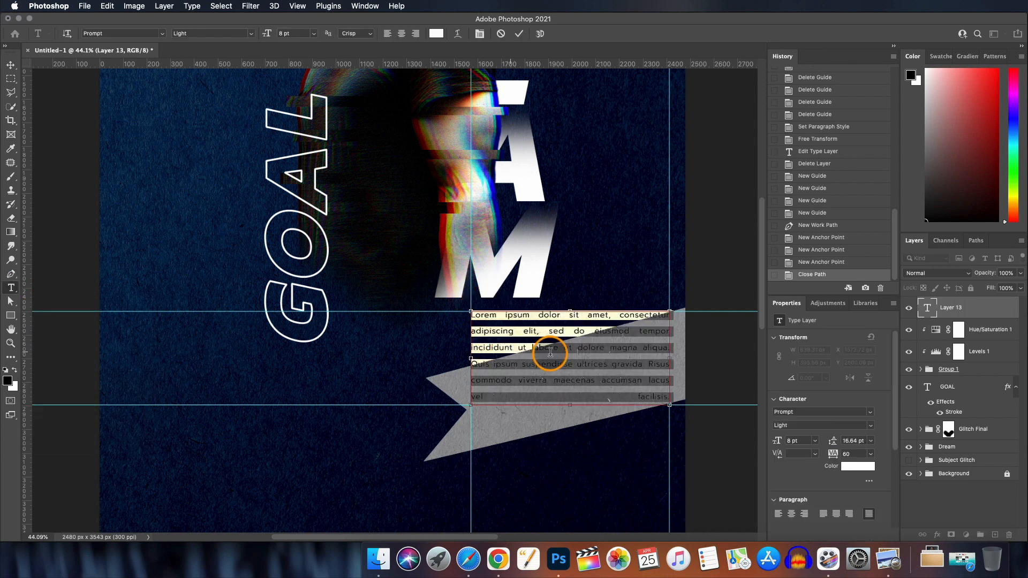
pyautogui.click(519, 34)
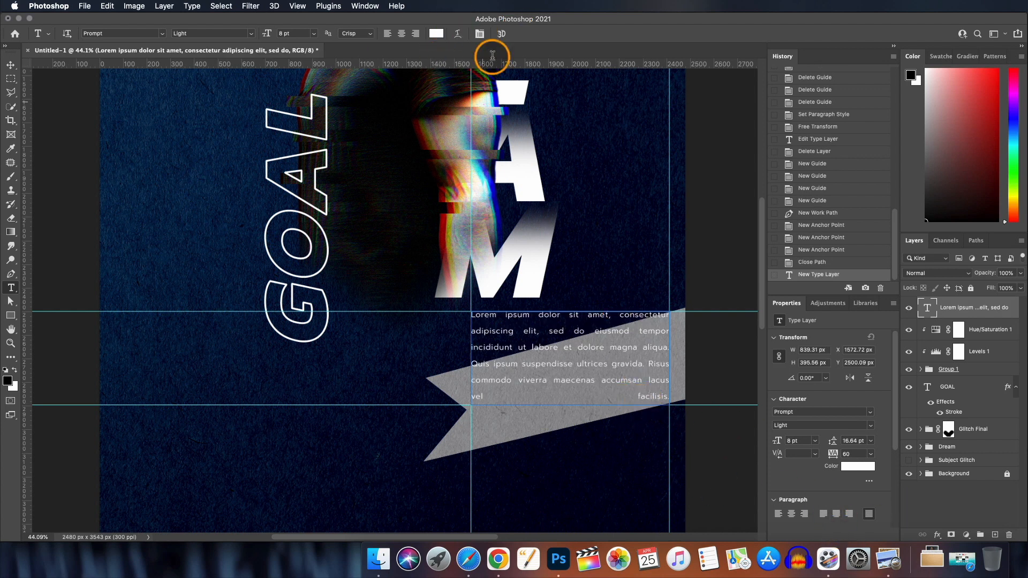
# - Remove all four guides around the paragraph text
pyautogui.click(12, 68)
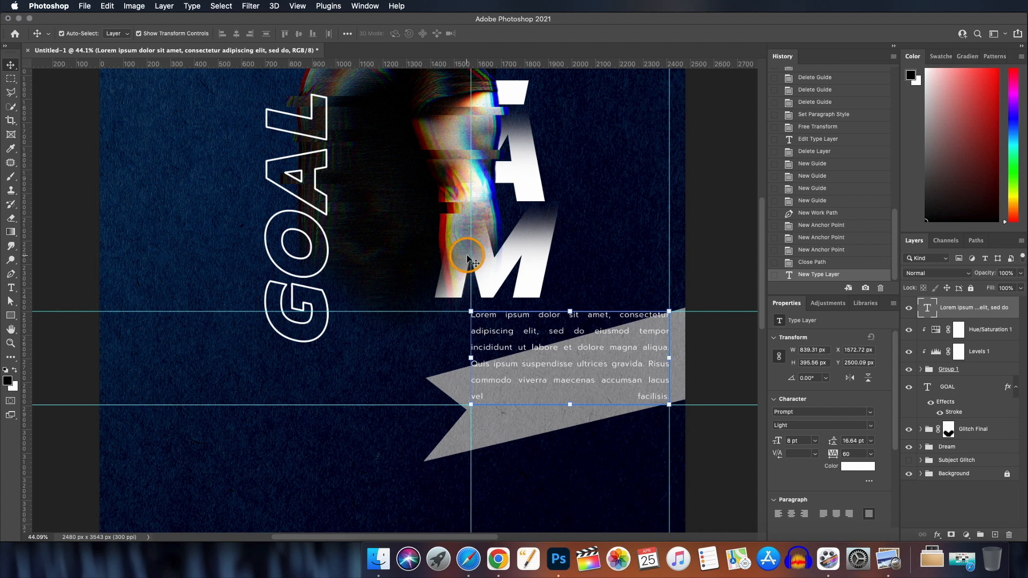
pyautogui.moveTo(470, 256); pyautogui.dragTo(11, 263)
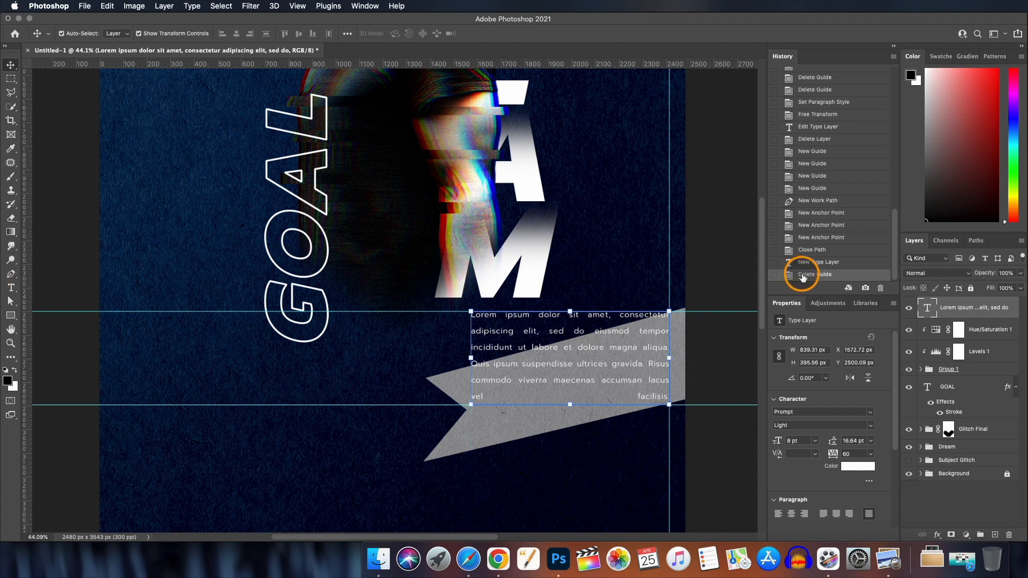
pyautogui.moveTo(671, 260); pyautogui.dragTo(9, 265)
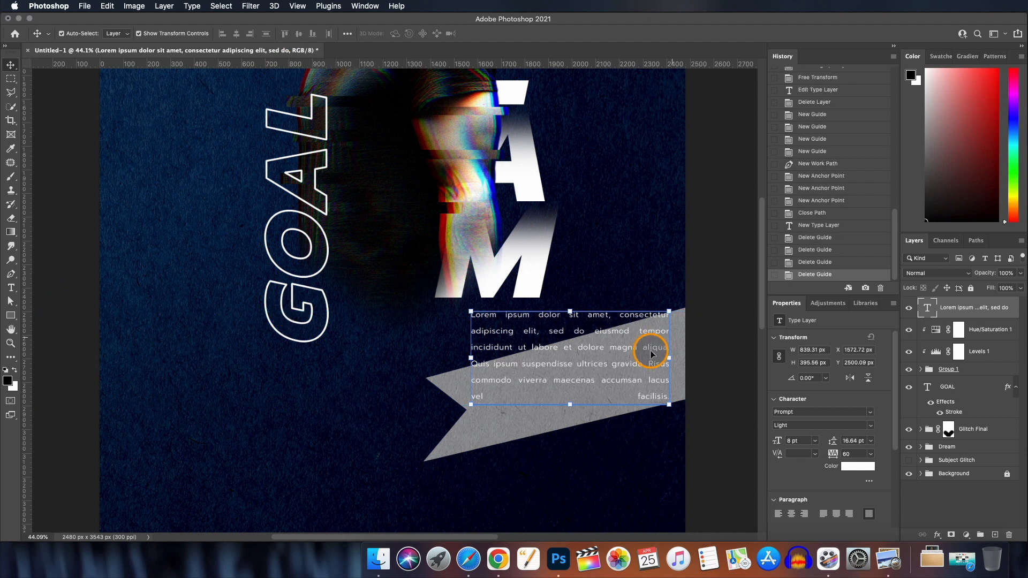
# - Set the paragraph text's font to Montserrat Medium
pyautogui.click(870, 413)
pyautogui.click(833, 50)
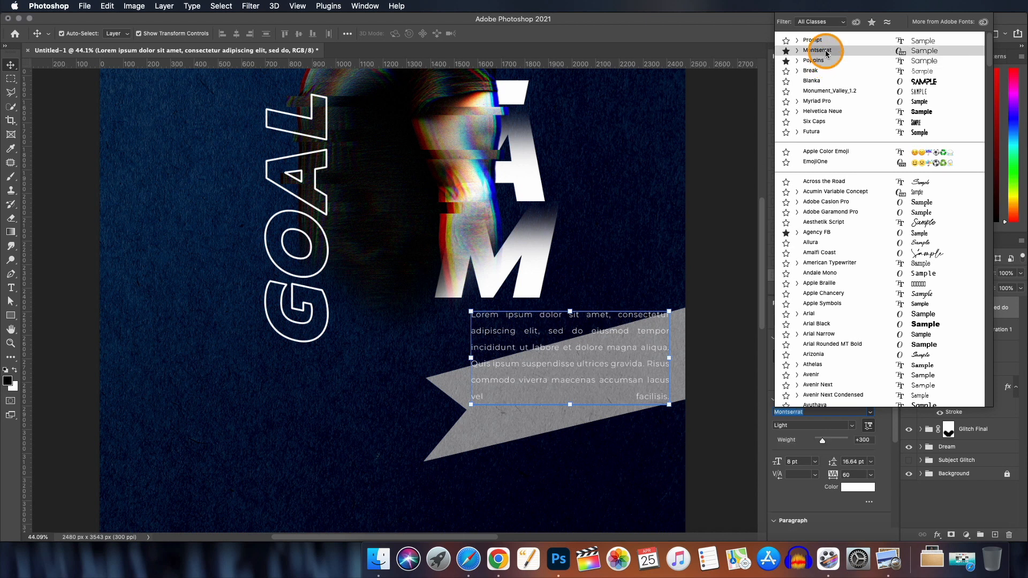
pyautogui.click(826, 52)
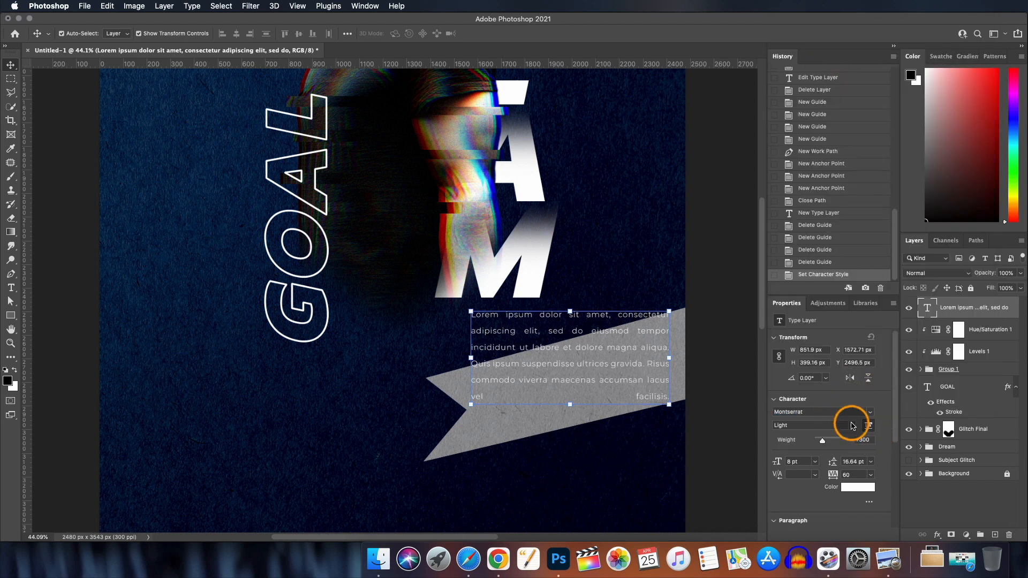
pyautogui.click(853, 425)
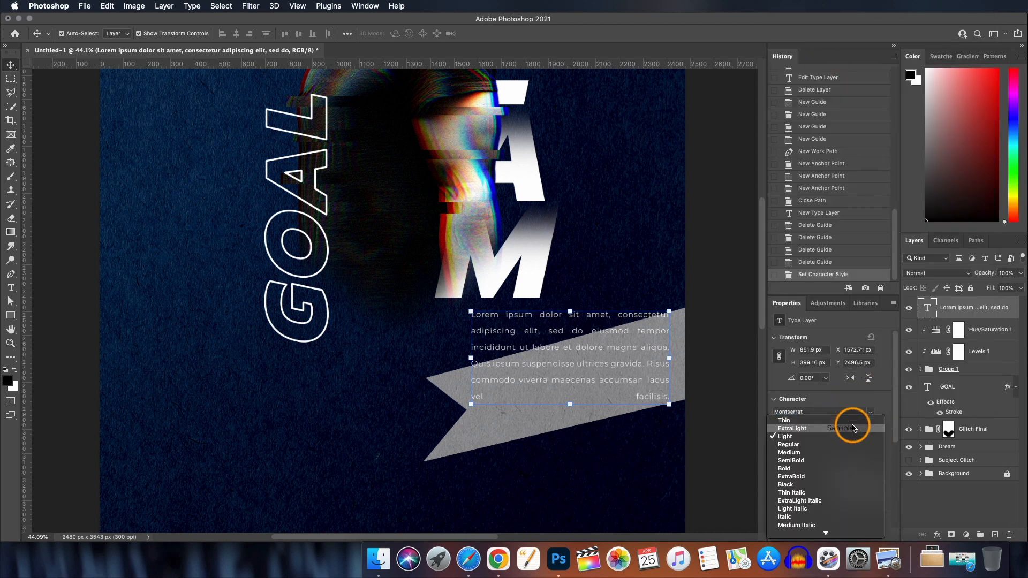
pyautogui.click(808, 445)
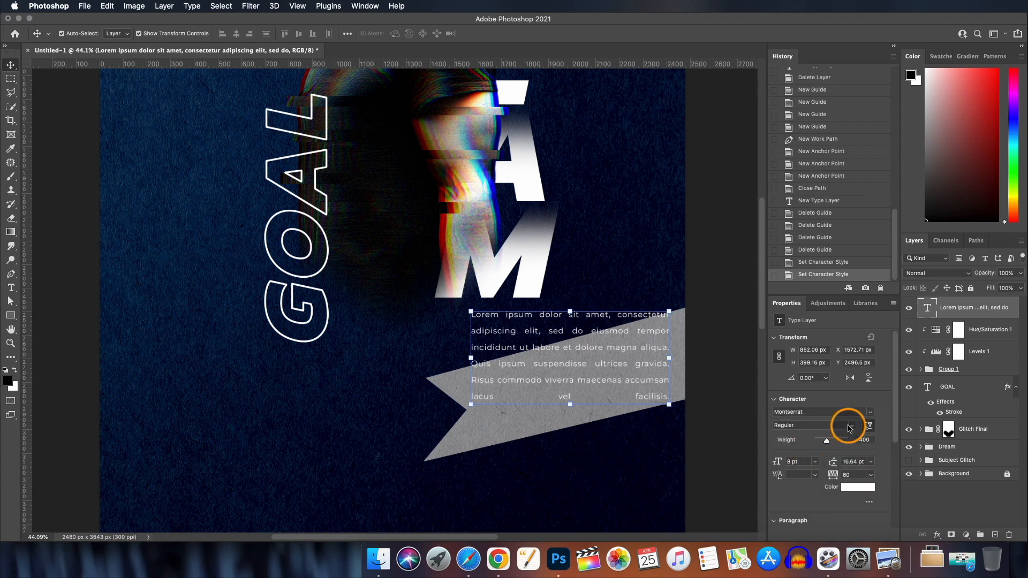
pyautogui.click(850, 428)
pyautogui.click(848, 451)
# - Set the paragraph text's tracking to 20 and leading to 10 pt, and justify it with the last line aligned right
pyautogui.moveTo(842, 475); pyautogui.dragTo(830, 468)
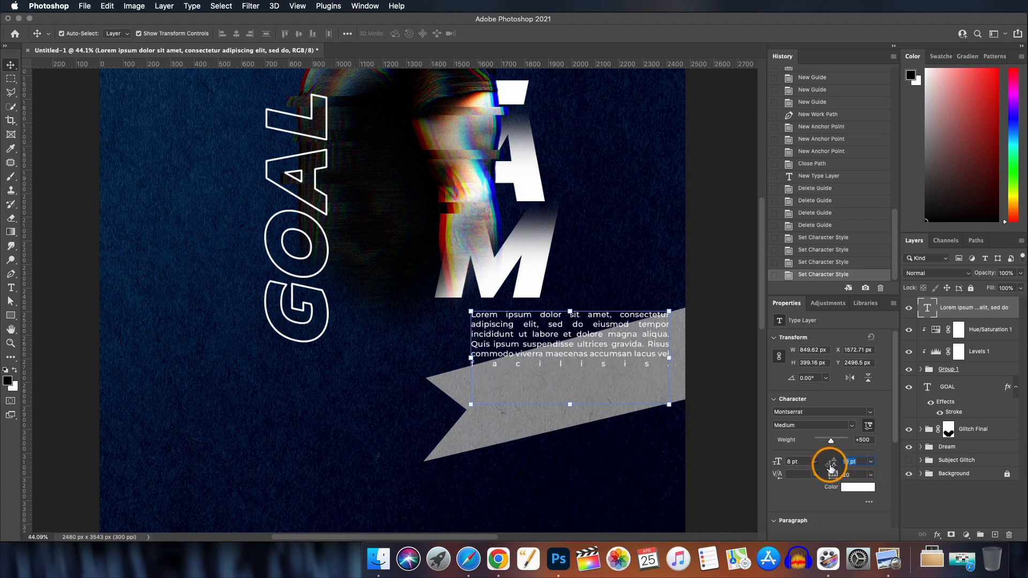
pyautogui.scroll(-5, 835, 444)
pyautogui.click(849, 420)
# - Replace the placeholder paragraph with "YOU ARE NEVER TOO OLD TO SET ANOTHER GOAL OR TO DREAM ANOTHER DREAM"
pyautogui.doubleClick(668, 365)
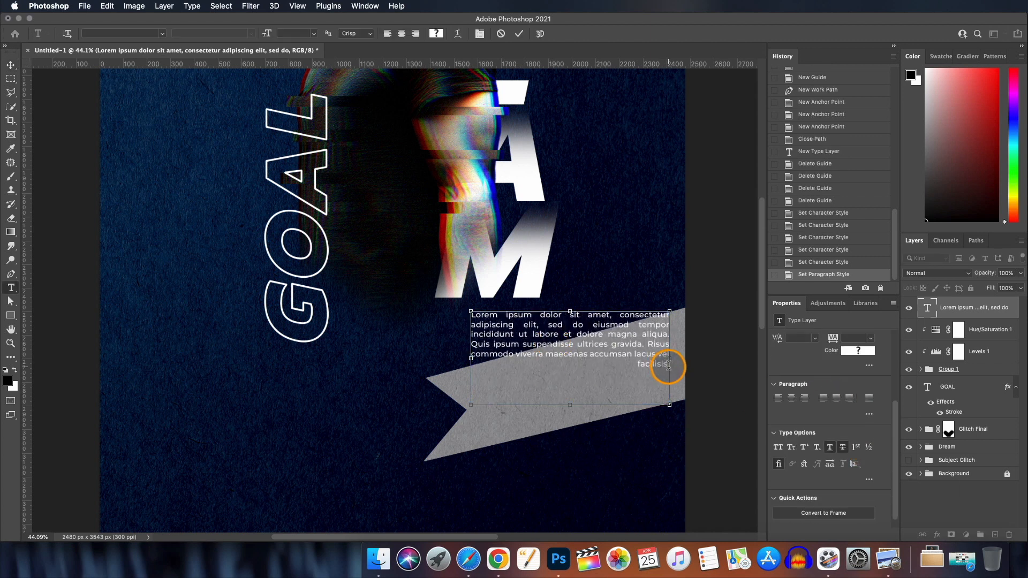
pyautogui.moveTo(668, 366); pyautogui.dragTo(469, 314)
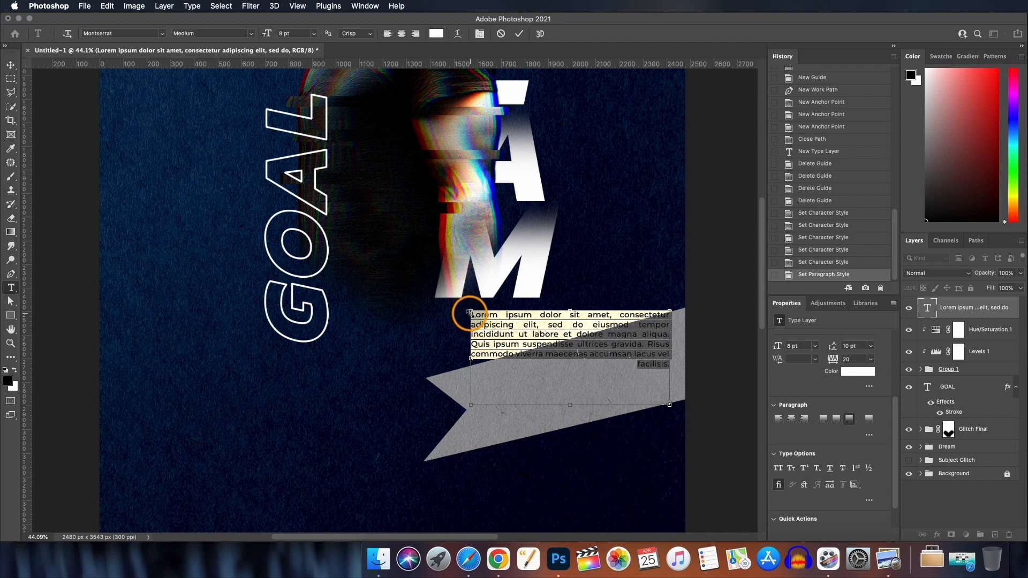
pyautogui.write('YOU')
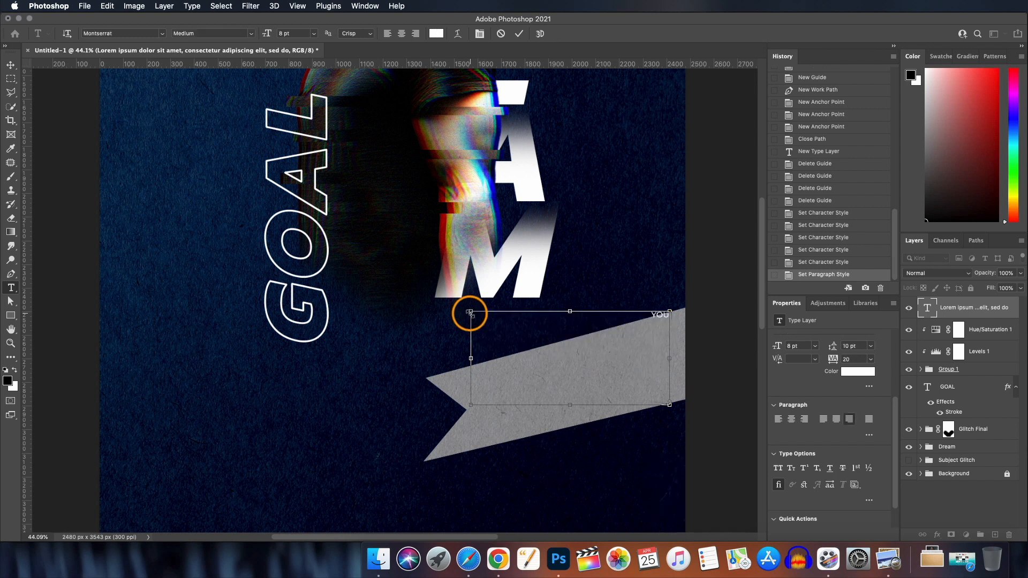
pyautogui.write(' ARE NEVER TOO OLD  TO SET ANOTHER GOALOR TO')
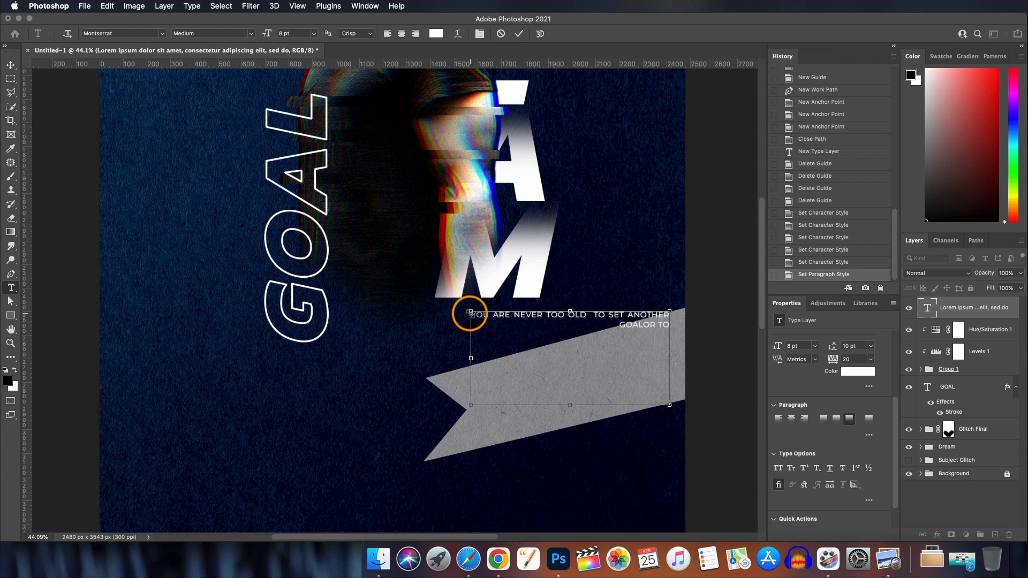
pyautogui.write(' DREAM ANOTHER DREAM')
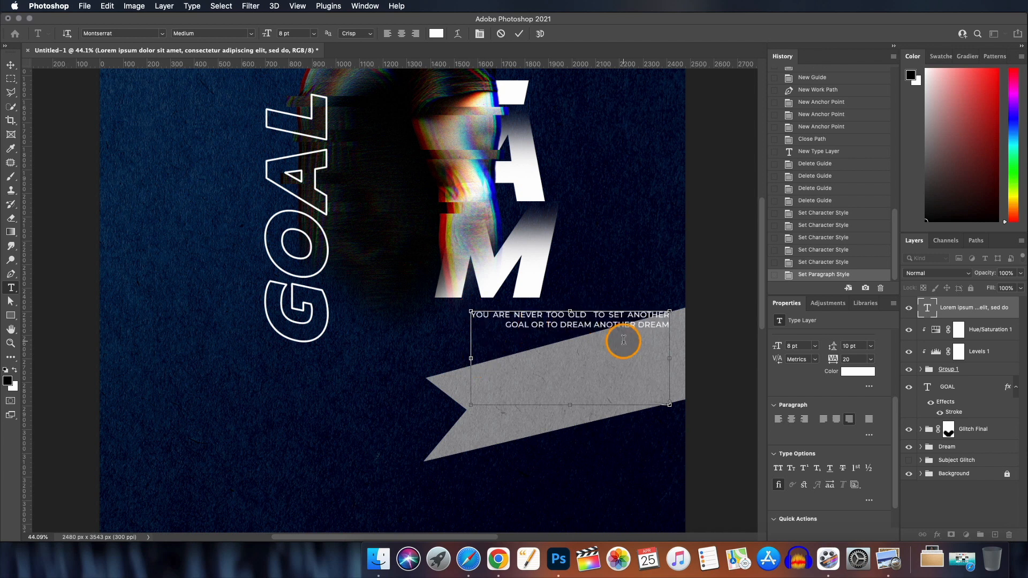
# - Move the quote text down onto the grey ribbon and set it to Montserrat Bold at 12 pt
pyautogui.moveTo(574, 300); pyautogui.dragTo(578, 358)
pyautogui.moveTo(791, 409); pyautogui.dragTo(853, 416)
pyautogui.click(806, 457)
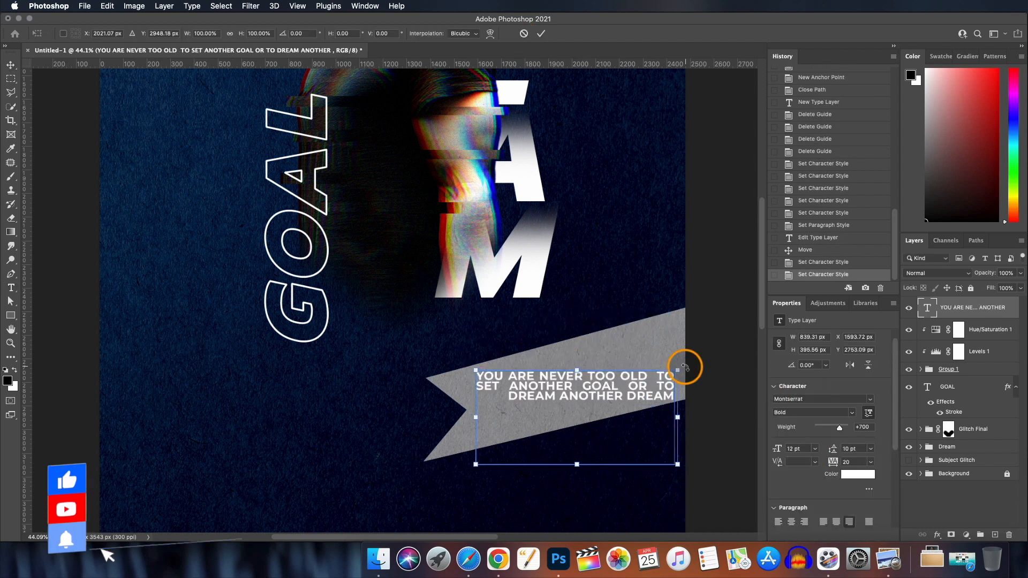
# - Rotate the quote about -15.5° to follow the ribbon's slope and set its style to Bold Italic
pyautogui.moveTo(684, 368); pyautogui.dragTo(670, 337)
pyautogui.click(812, 413)
pyautogui.click(819, 471)
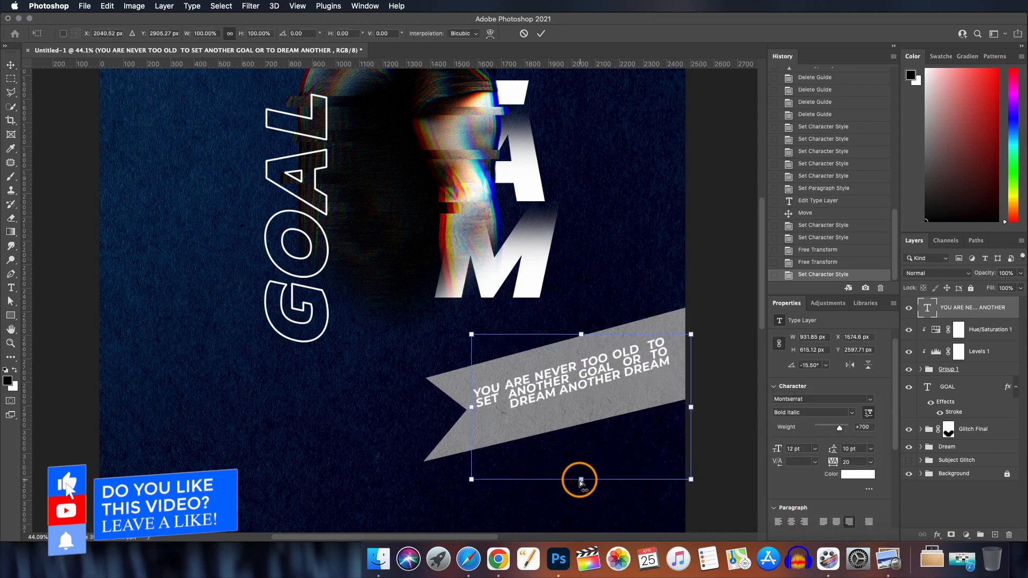
# - Transform the quote to fit the ribbon's slant, widen its leading and tracking to 60, and scale it to about 111%
pyautogui.moveTo(581, 480); pyautogui.dragTo(563, 482)
pyautogui.moveTo(711, 326); pyautogui.dragTo(602, 356)
pyautogui.click(541, 33)
pyautogui.moveTo(830, 450); pyautogui.dragTo(837, 451)
pyautogui.moveTo(472, 333); pyautogui.dragTo(461, 317)
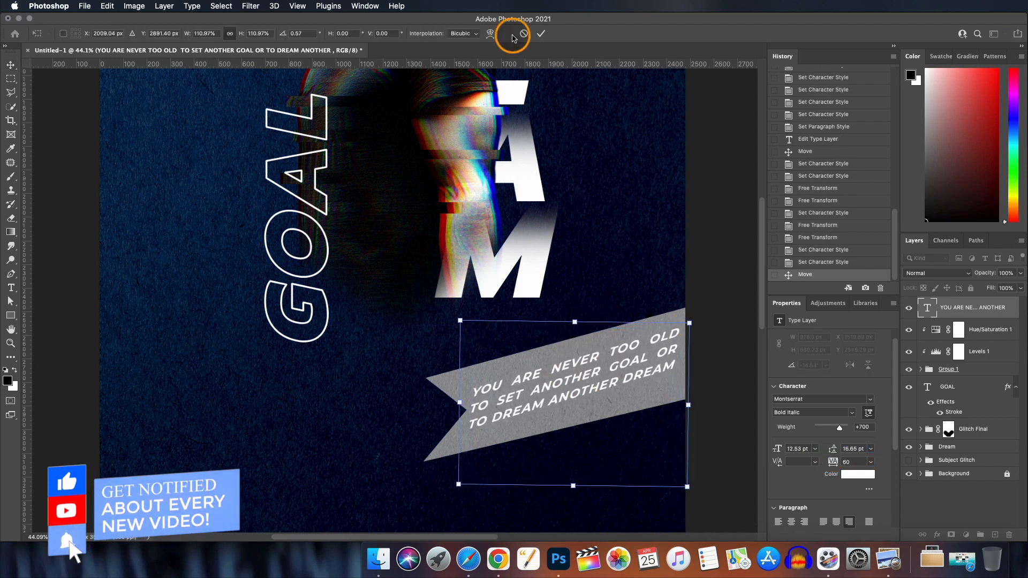
pyautogui.click(541, 34)
# - Narrow the quote's text area so it wraps into four lines, and fine-tune its size and rotation inside the ribbon
pyautogui.moveTo(688, 406); pyautogui.dragTo(665, 409)
pyautogui.moveTo(666, 483); pyautogui.dragTo(658, 462)
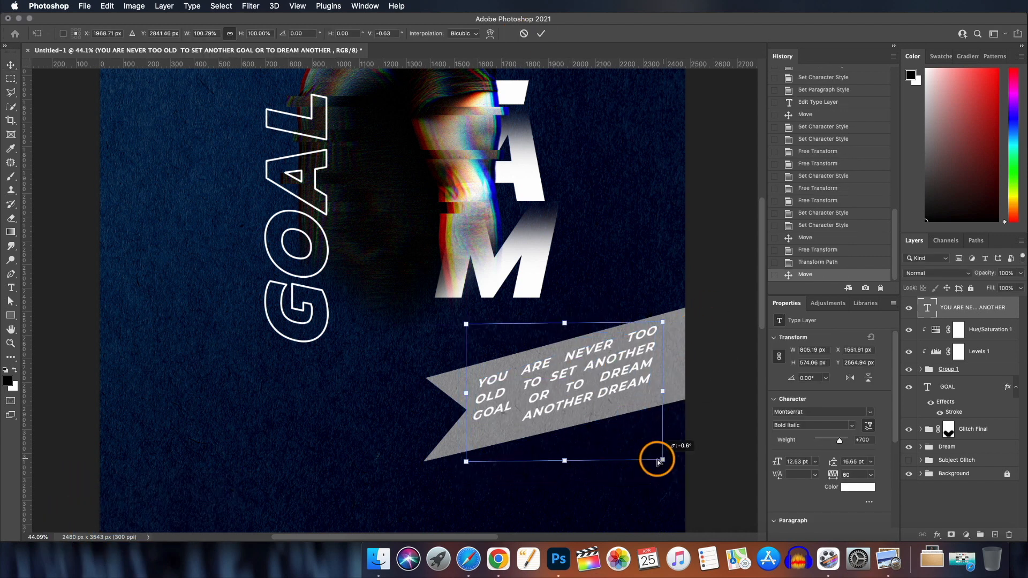
pyautogui.press('Return')
pyautogui.click(711, 425)
pyautogui.scroll(-1, 551, 410)
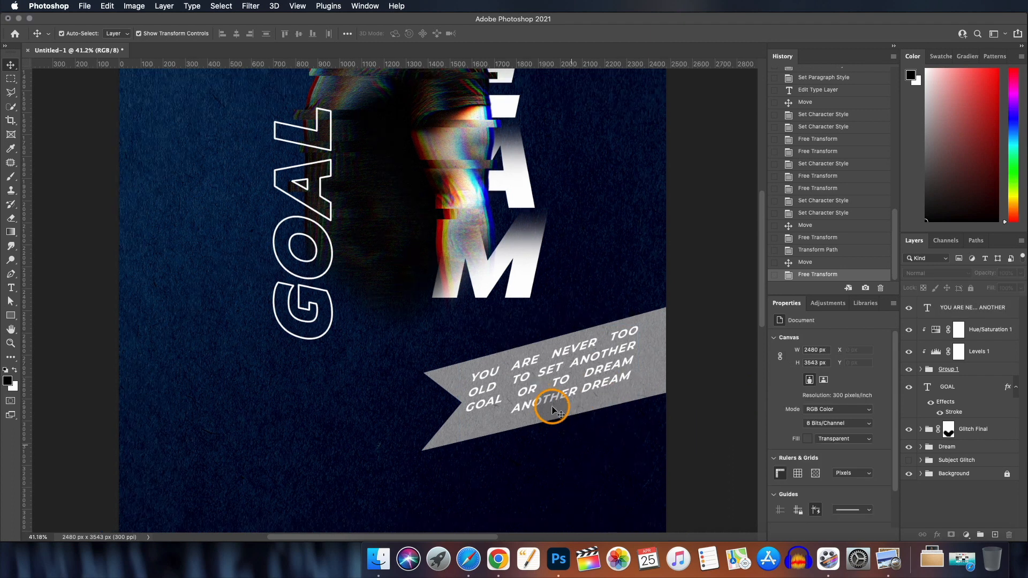
pyautogui.scroll(2, 552, 410)
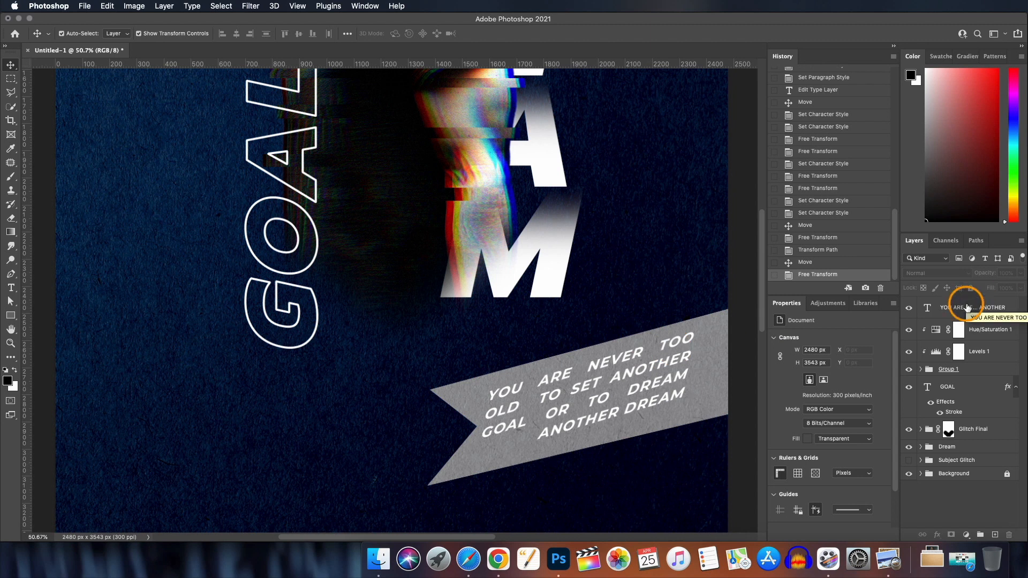
# - In the quote layer's blending options, set Knockout to Shallow and Fill Opacity to 0%
pyautogui.click(967, 307)
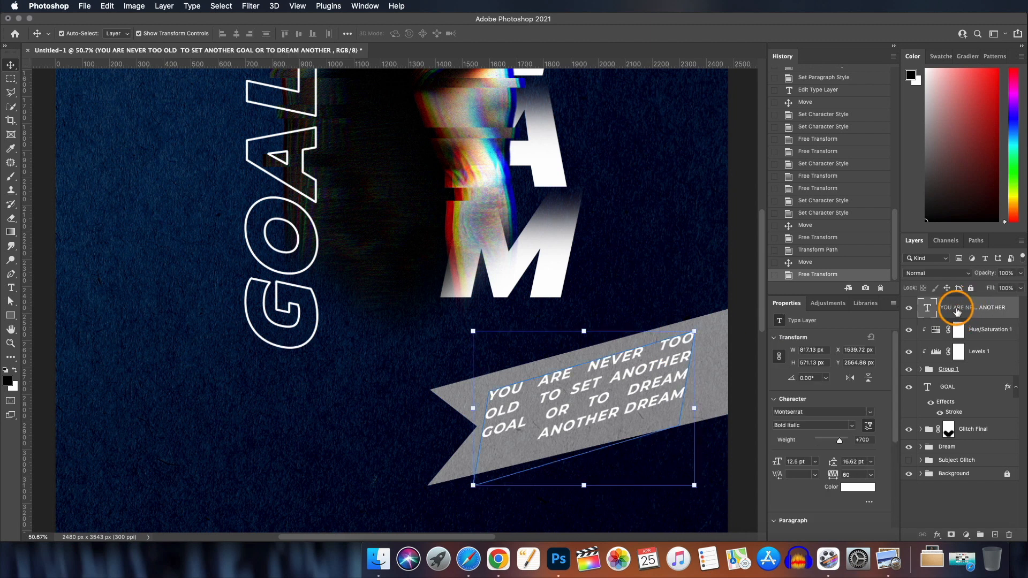
pyautogui.keyDown('shift'); pyautogui.click(989, 329); pyautogui.keyUp('shift')
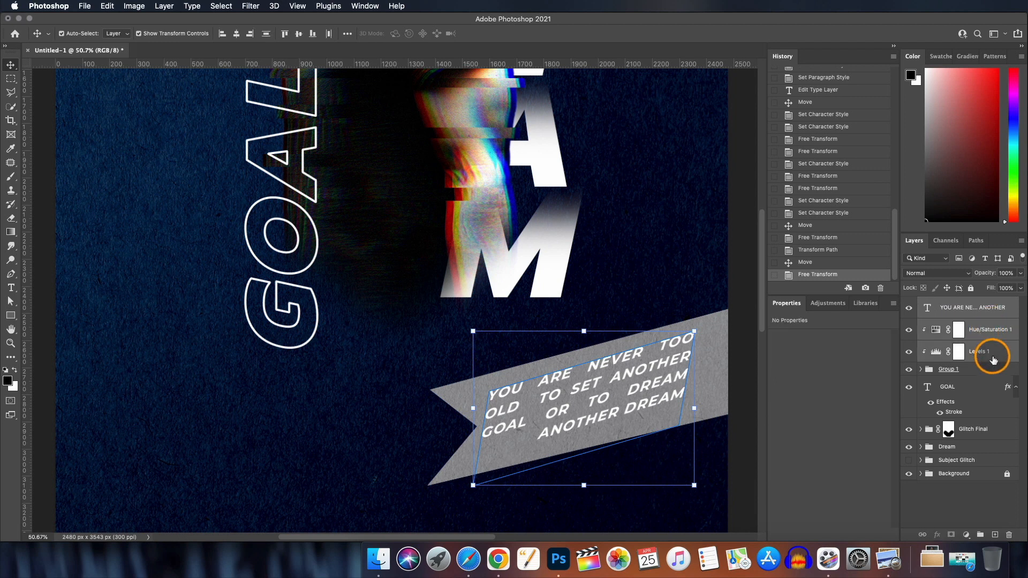
pyautogui.keyDown('shift'); pyautogui.click(986, 369); pyautogui.keyUp('shift')
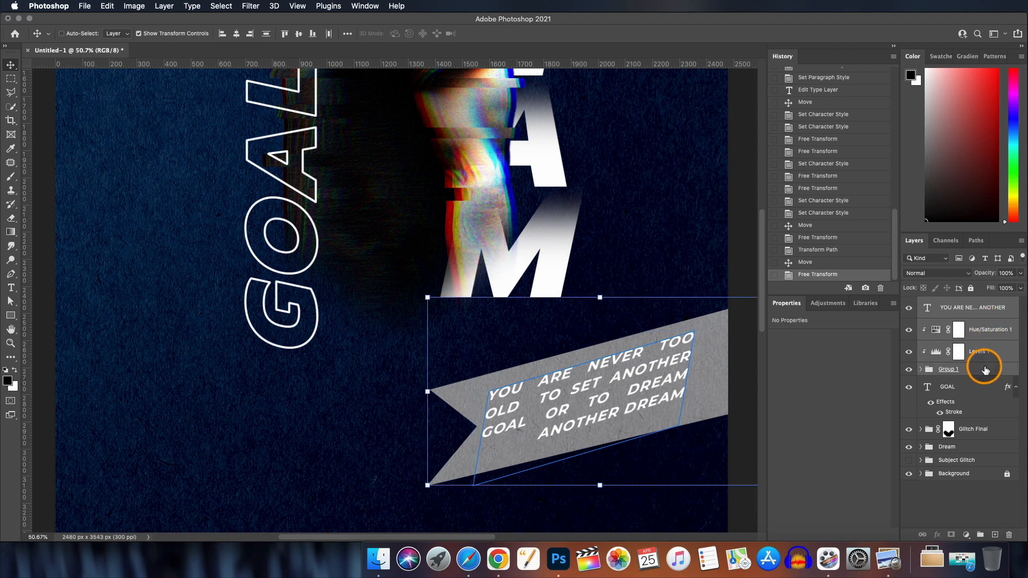
pyautogui.click(1007, 311)
pyautogui.doubleClick(1007, 179)
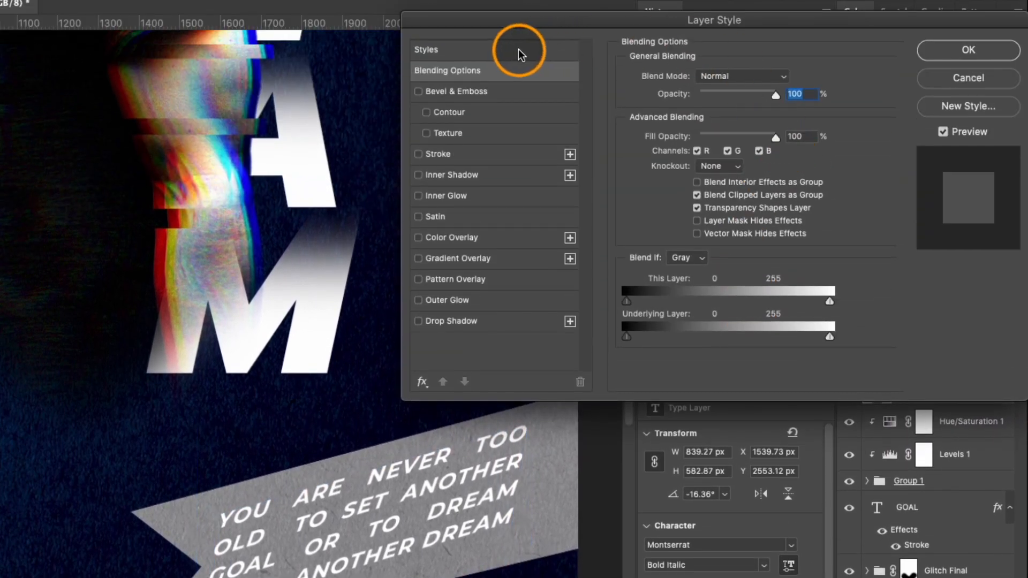
pyautogui.click(738, 166)
pyautogui.click(731, 174)
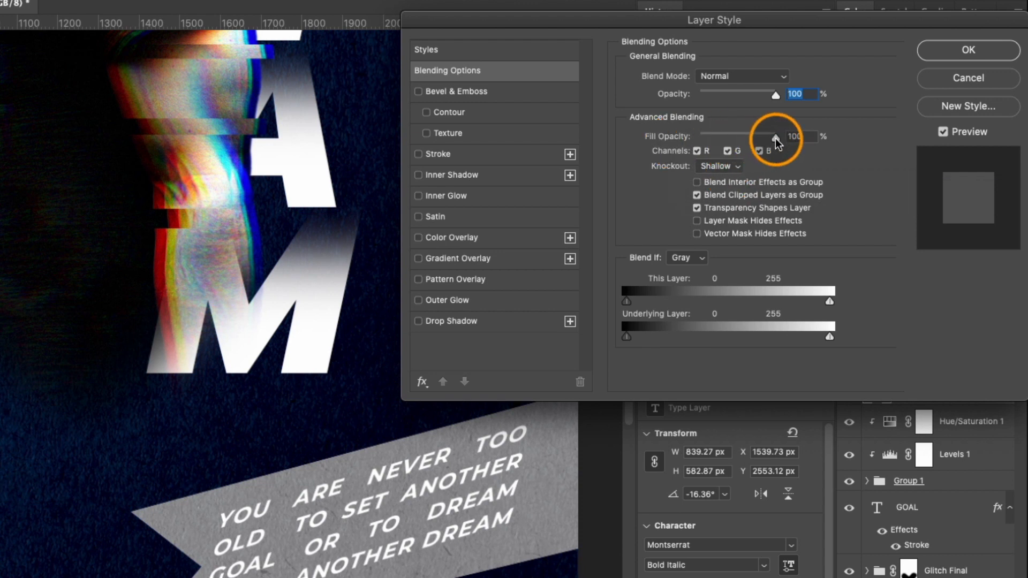
pyautogui.moveTo(775, 138); pyautogui.dragTo(725, 141)
pyautogui.click(984, 53)
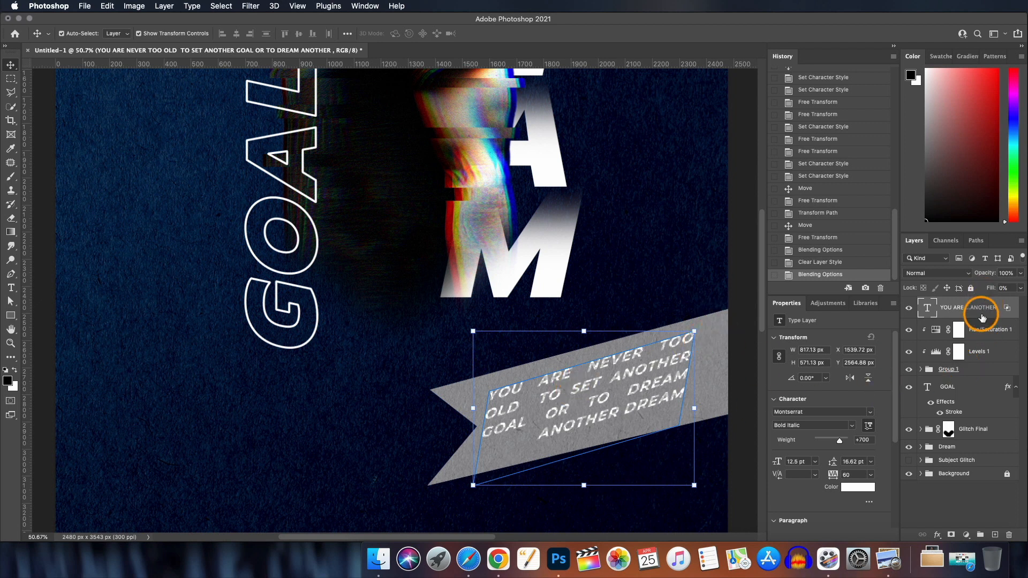
# - Group the quote, Hue/Saturation 1, Levels 1 and Group 1 layers together and name the group Message
pyautogui.press('super+alt+a')
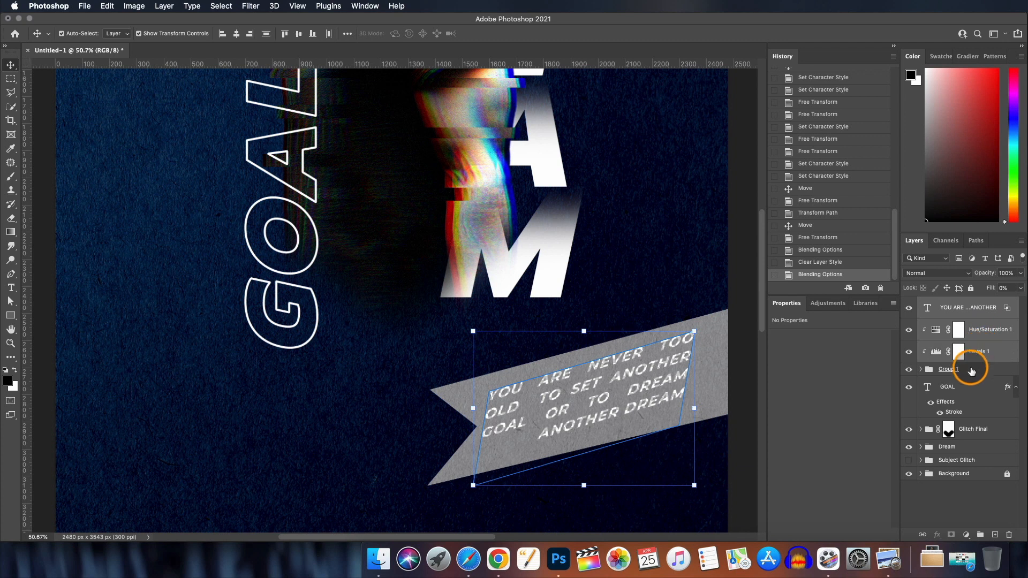
pyautogui.click(972, 372)
pyautogui.press('super+g')
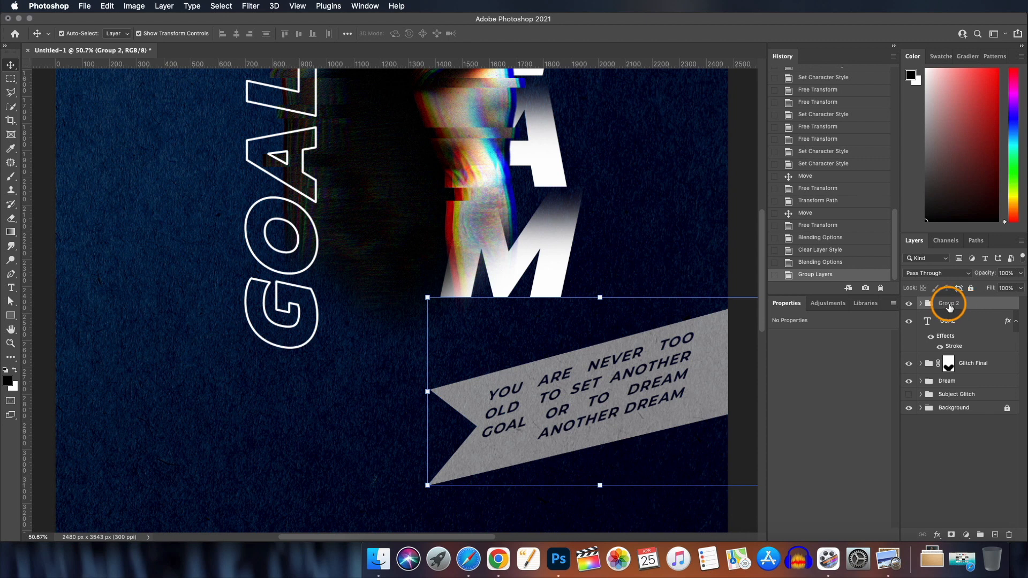
pyautogui.doubleClick(949, 304)
pyautogui.write('ME')
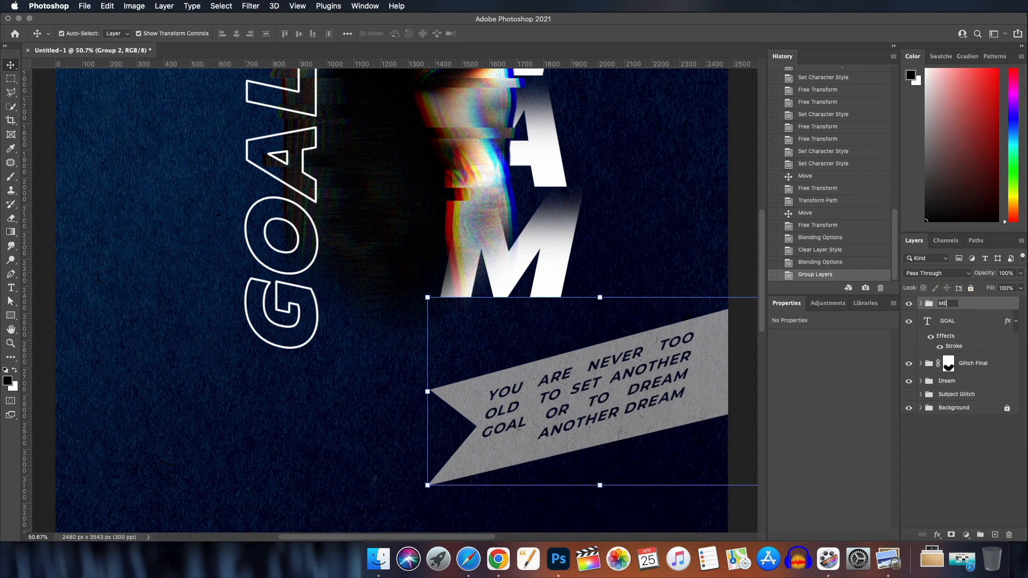
pyautogui.write('SSAGE')
pyautogui.press('Return')
# - Nudge the Message group slightly on the poster and check the whole composition
pyautogui.press('super+0')
pyautogui.hotkey('shift', 'Up')
pyautogui.hotkey('shift', 'Up')
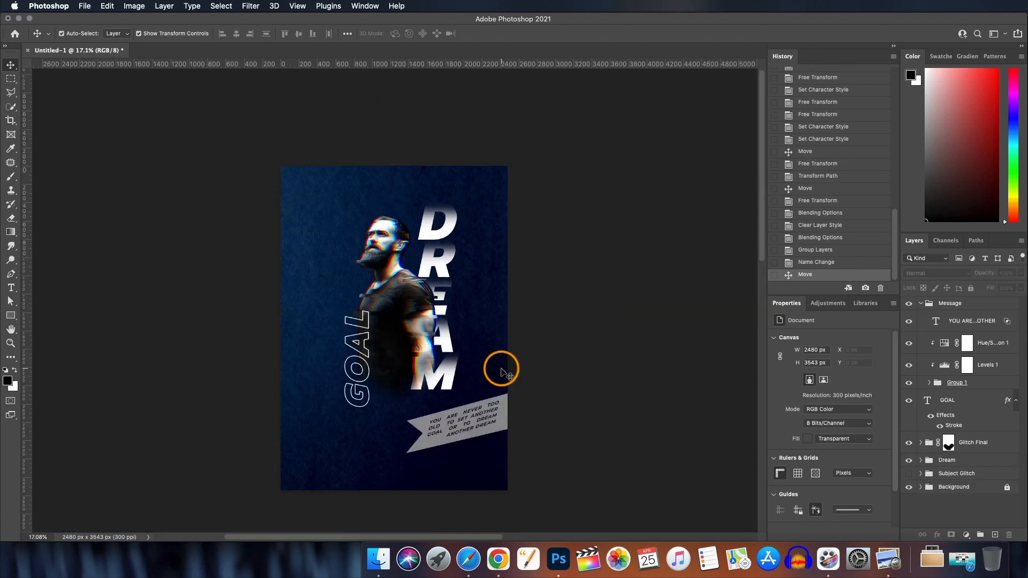
pyautogui.scroll(2, 446, 370)
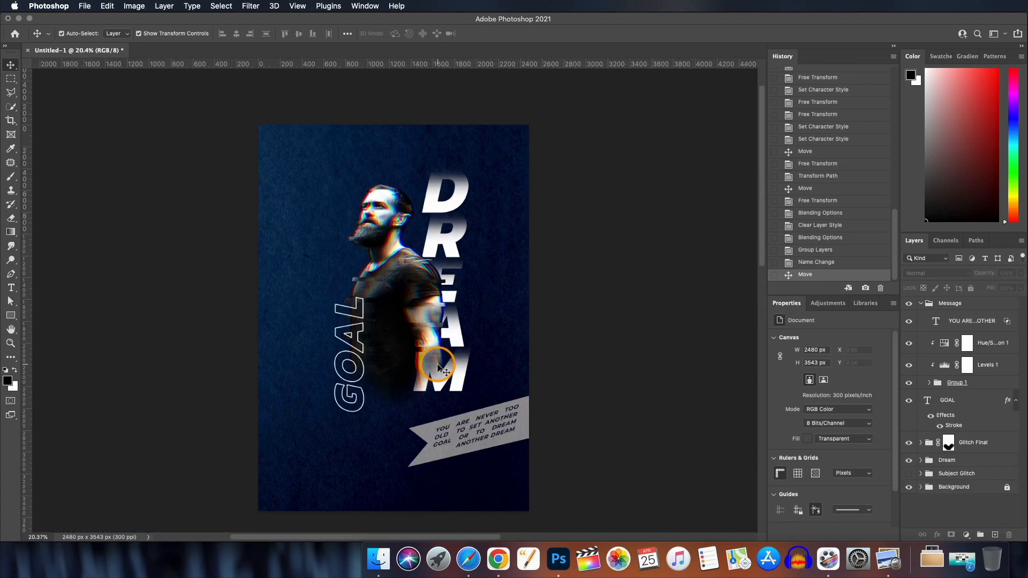